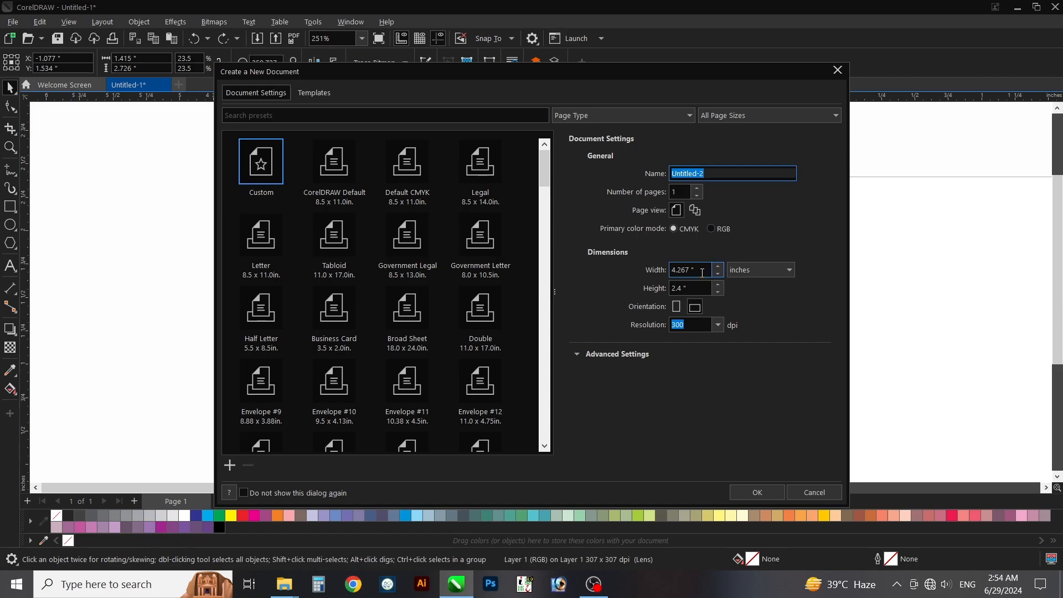
Create a CMYK landscape document 4.267 by 2.4 inches at 300 dpi and add a rectangle matching the page
{"action": "left_click_drag", "start_coordinate": [701, 272], "coordinate": [665, 272]}
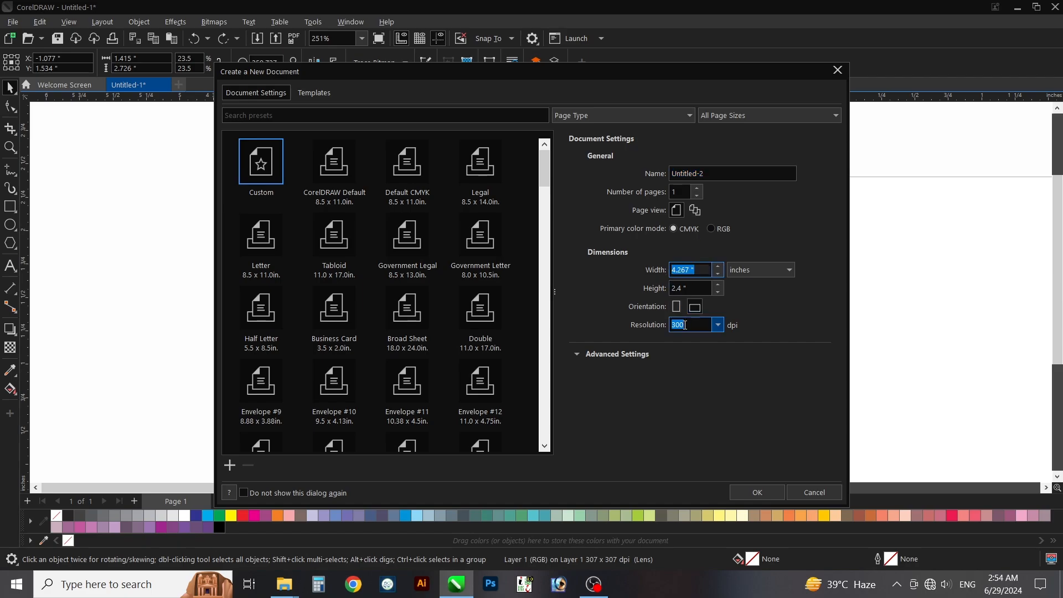
{"action": "left_click_drag", "start_coordinate": [688, 330], "coordinate": [670, 331]}
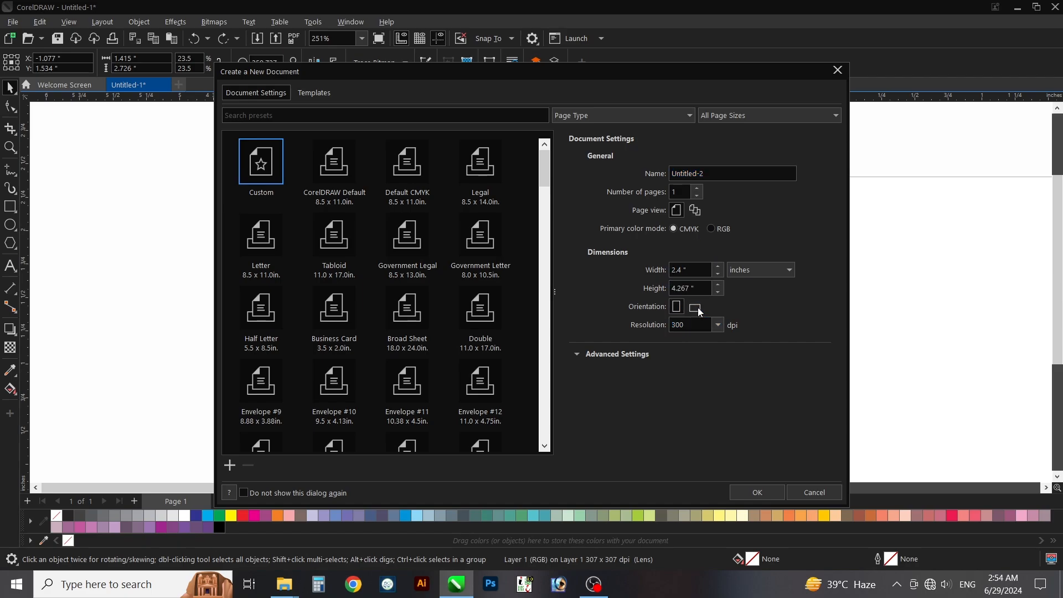
{"action": "left_click", "coordinate": [694, 309]}
{"action": "left_click", "coordinate": [756, 492]}
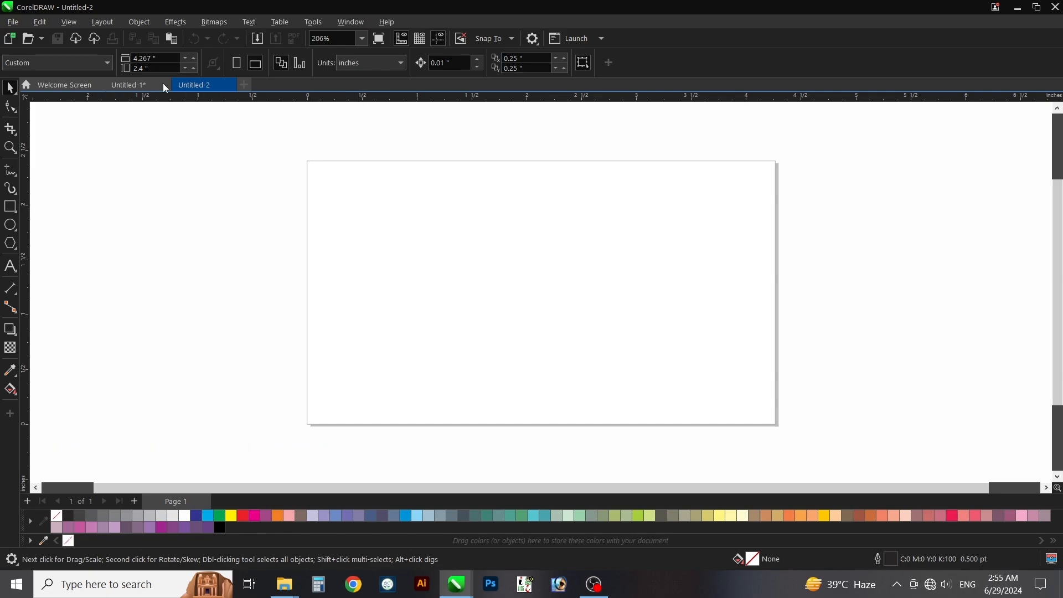
{"action": "double_click", "coordinate": [15, 212]}
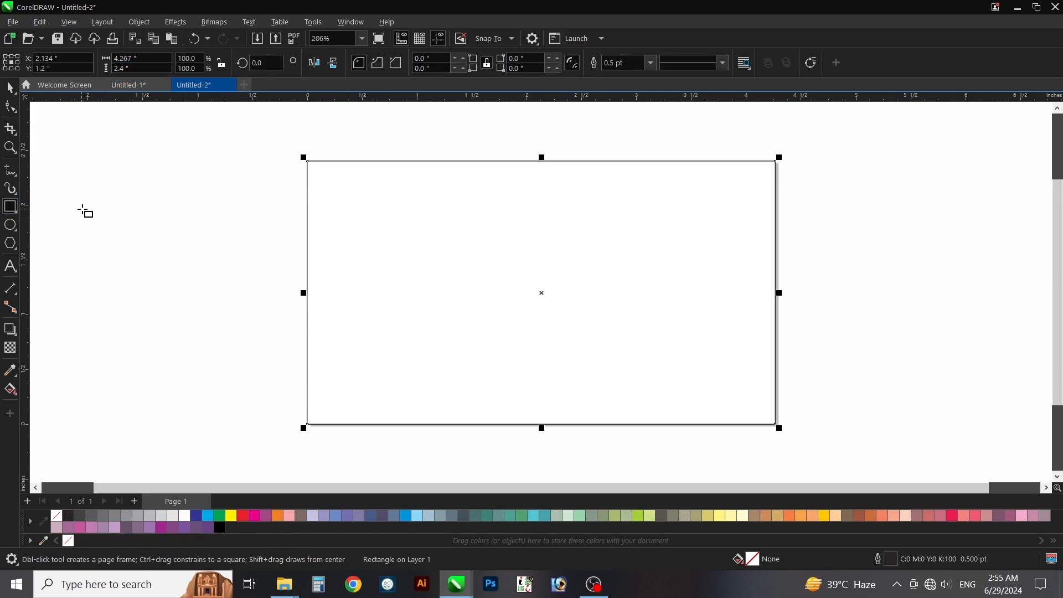
{"action": "key", "text": "shift+F2"}
Bring all the images from the Downloads folder into the new document
{"action": "mouse_move", "coordinate": [286, 584]}
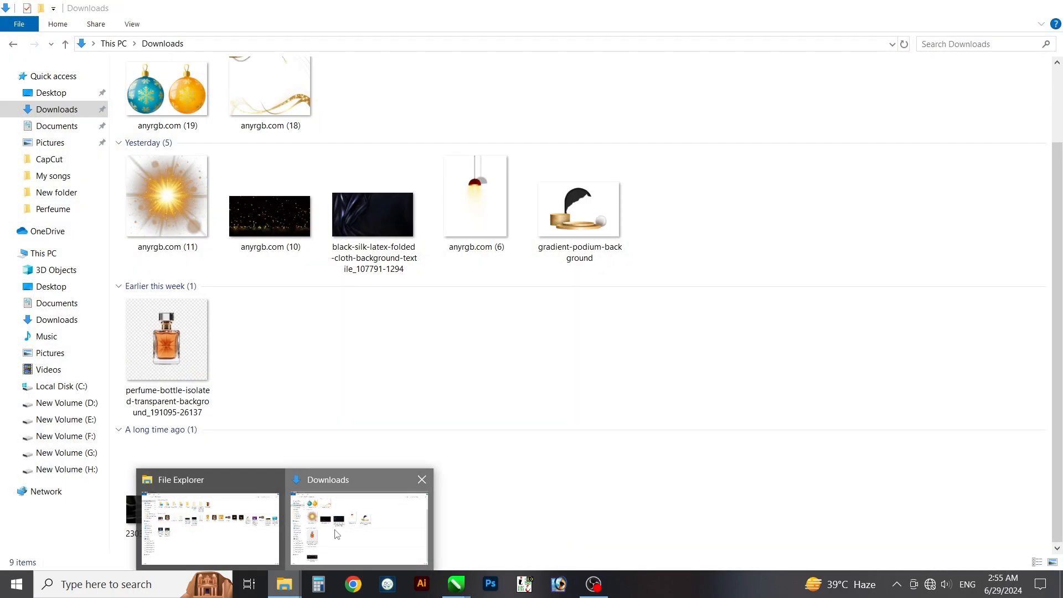
{"action": "left_click", "coordinate": [337, 534]}
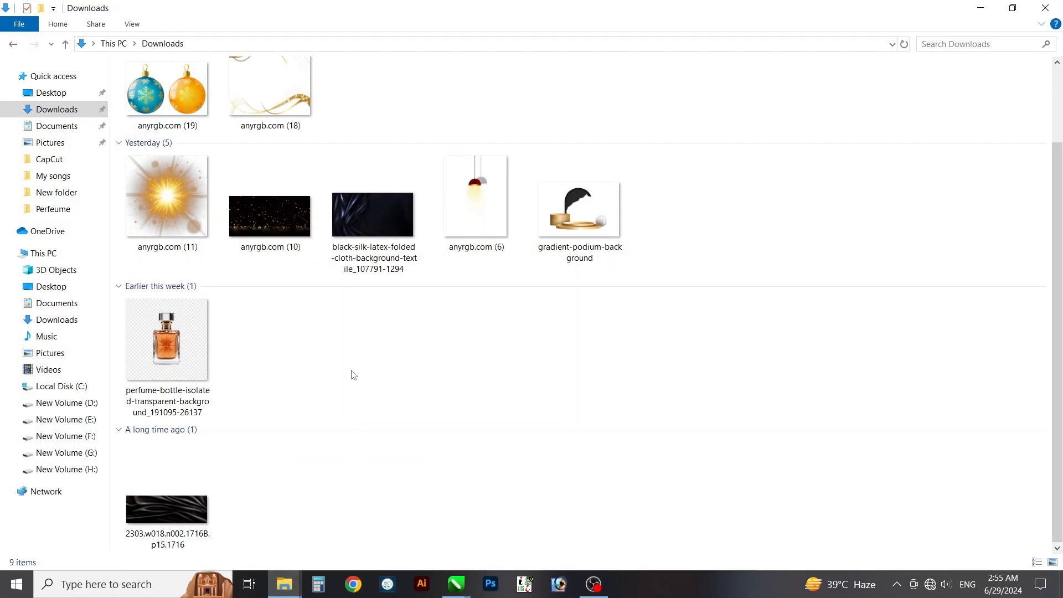
{"action": "left_click_drag", "start_coordinate": [767, 97], "coordinate": [160, 490]}
{"action": "left_click_drag", "start_coordinate": [168, 106], "coordinate": [166, 227]}
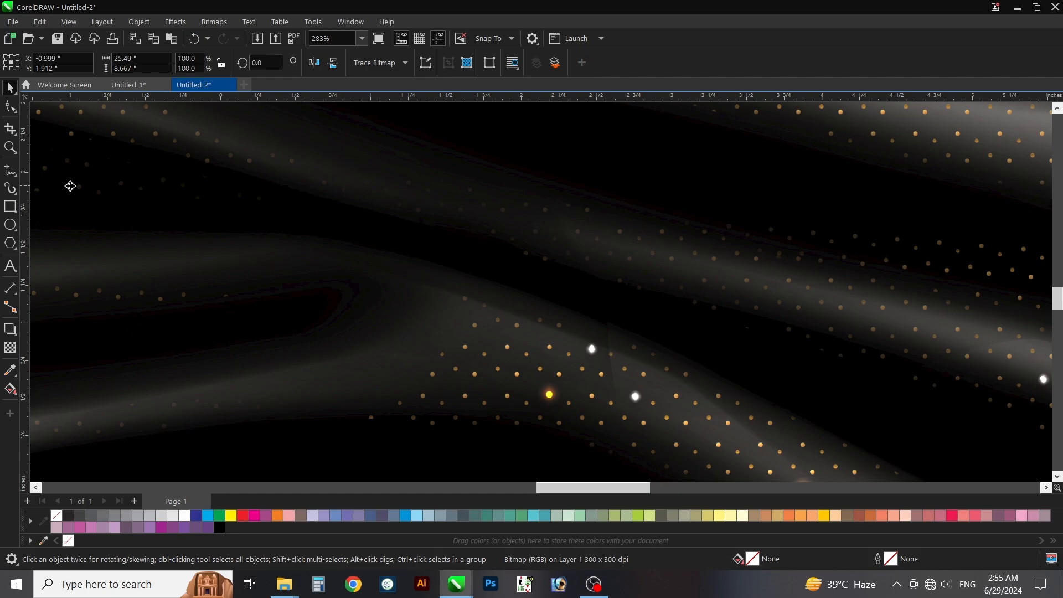
{"action": "key", "text": "F4"}
Scale the Christmas ornaments image to 6.8% and shrink the dotted black satin image, placing it clear of the stack
{"action": "left_click_drag", "start_coordinate": [587, 305], "coordinate": [287, 255]}
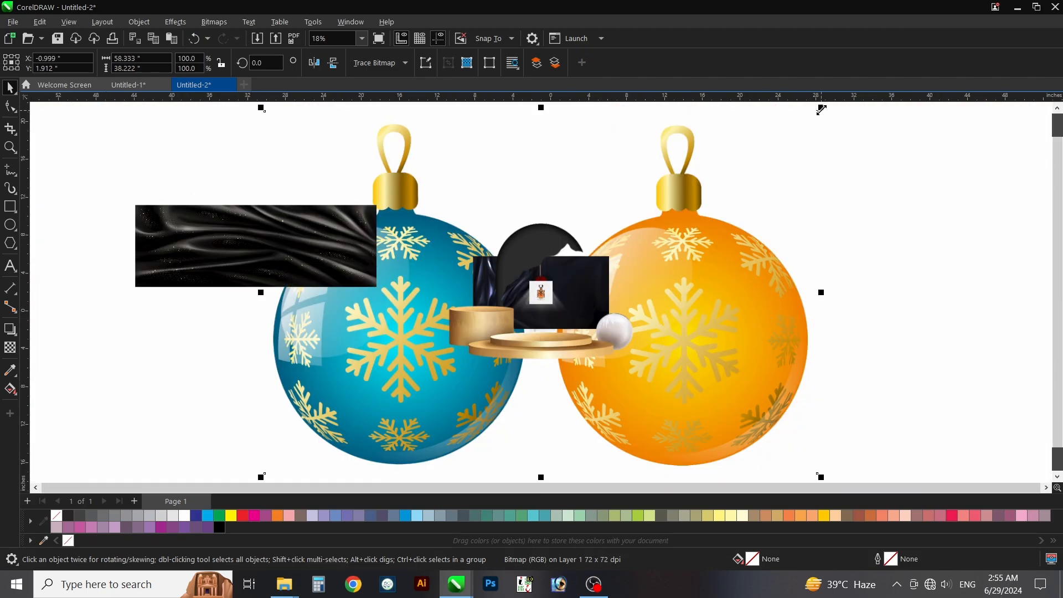
{"action": "left_click_drag", "start_coordinate": [775, 164], "coordinate": [589, 323]}
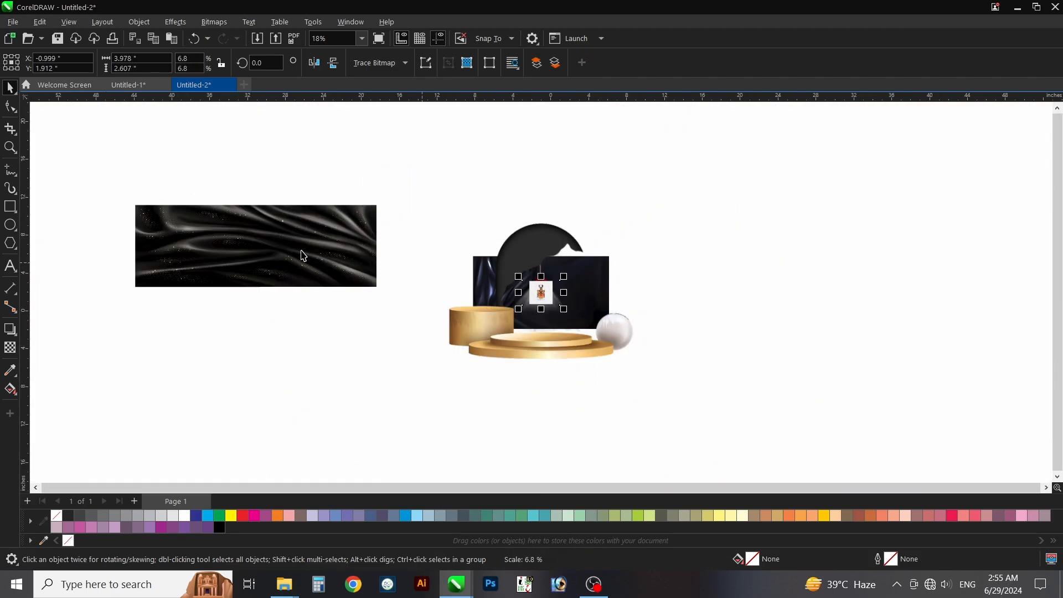
{"action": "left_click_drag", "start_coordinate": [303, 255], "coordinate": [426, 238]}
{"action": "left_click_drag", "start_coordinate": [489, 200], "coordinate": [471, 221]}
Move the podium, lamp and blue-black silk images out of the stack, shrinking the podium and scaling the silk to 46%
{"action": "left_click_drag", "start_coordinate": [576, 280], "coordinate": [354, 284]}
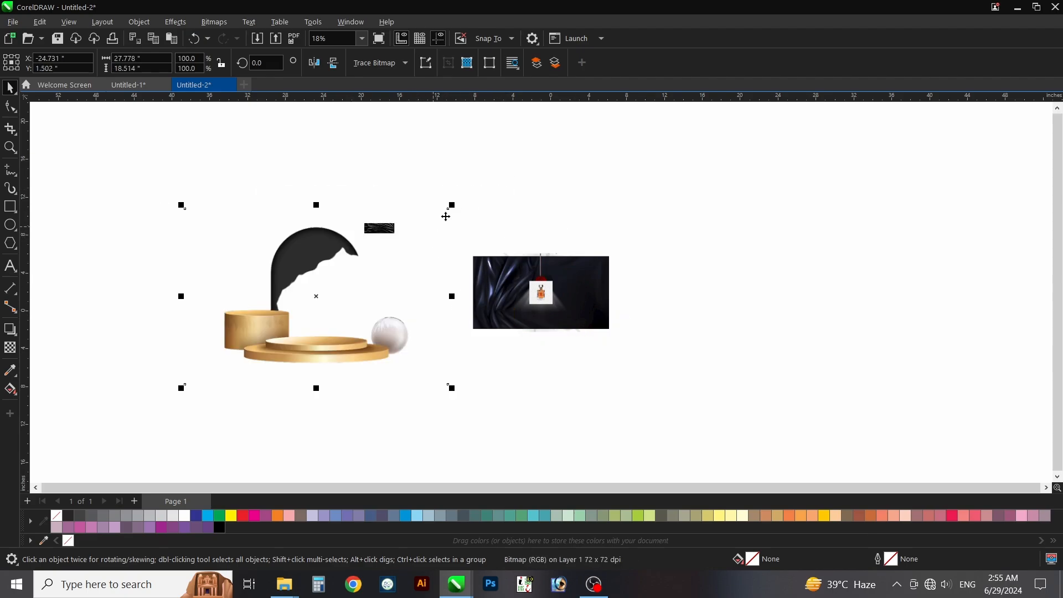
{"action": "left_click_drag", "start_coordinate": [453, 206], "coordinate": [360, 265]}
{"action": "left_click_drag", "start_coordinate": [540, 283], "coordinate": [340, 341]}
{"action": "left_click_drag", "start_coordinate": [475, 291], "coordinate": [194, 256]}
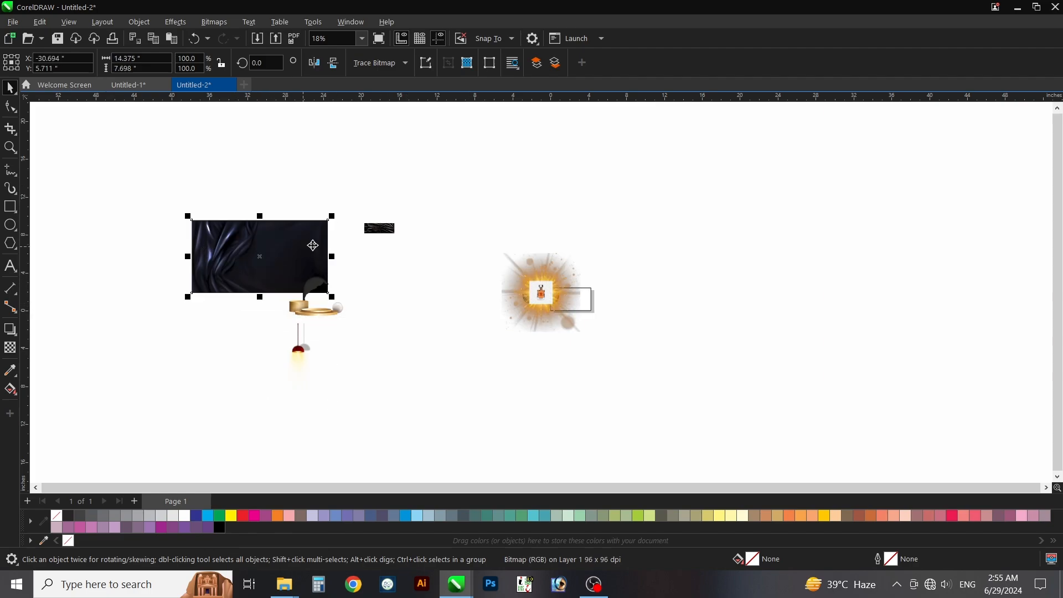
{"action": "left_click_drag", "start_coordinate": [332, 216], "coordinate": [295, 237]}
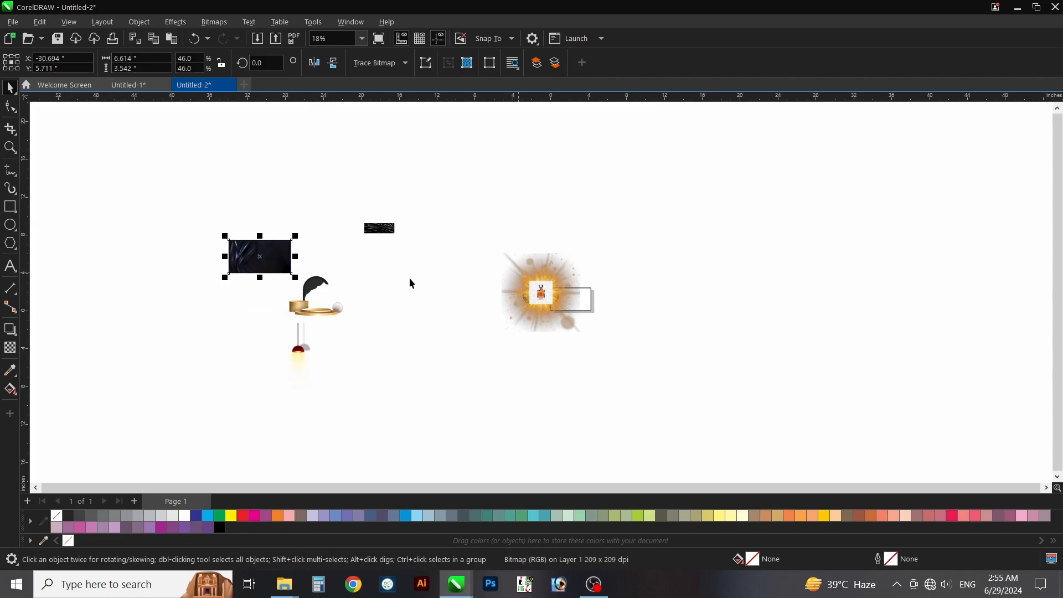
Spread the light flare, perfume bottle, glitter and gold swirl images apart and move the silk image beside the black satin
{"action": "left_click_drag", "start_coordinate": [517, 290], "coordinate": [372, 296]}
{"action": "left_click_drag", "start_coordinate": [541, 293], "coordinate": [490, 220]}
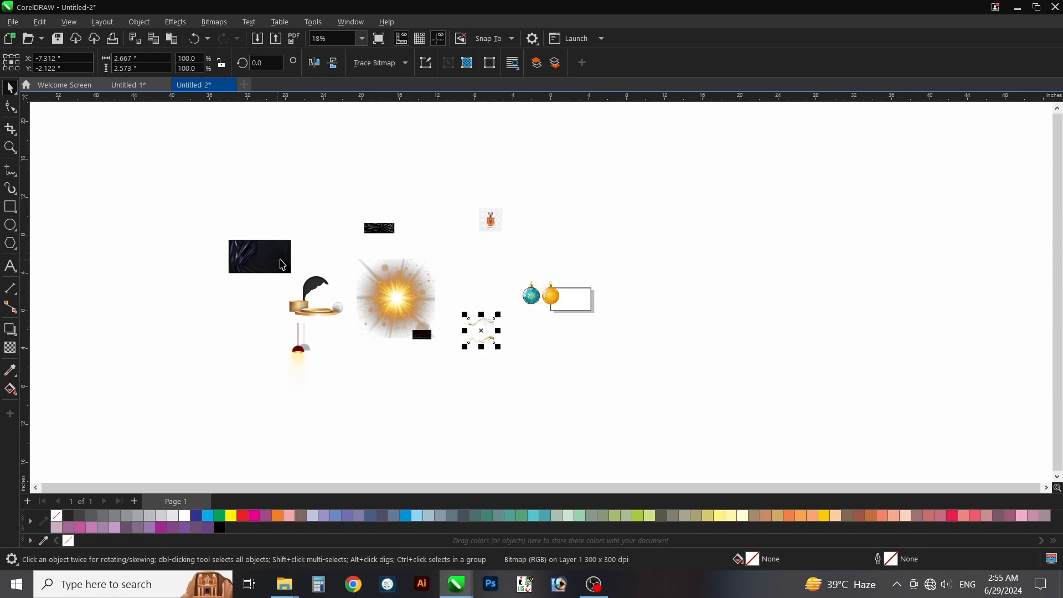
{"action": "left_click_drag", "start_coordinate": [283, 264], "coordinate": [351, 244]}
{"action": "key", "text": "Escape"}
Import the anyrgb.com (11) image from Downloads beside the other images and delete that copy
{"action": "left_click", "coordinate": [16, 25]}
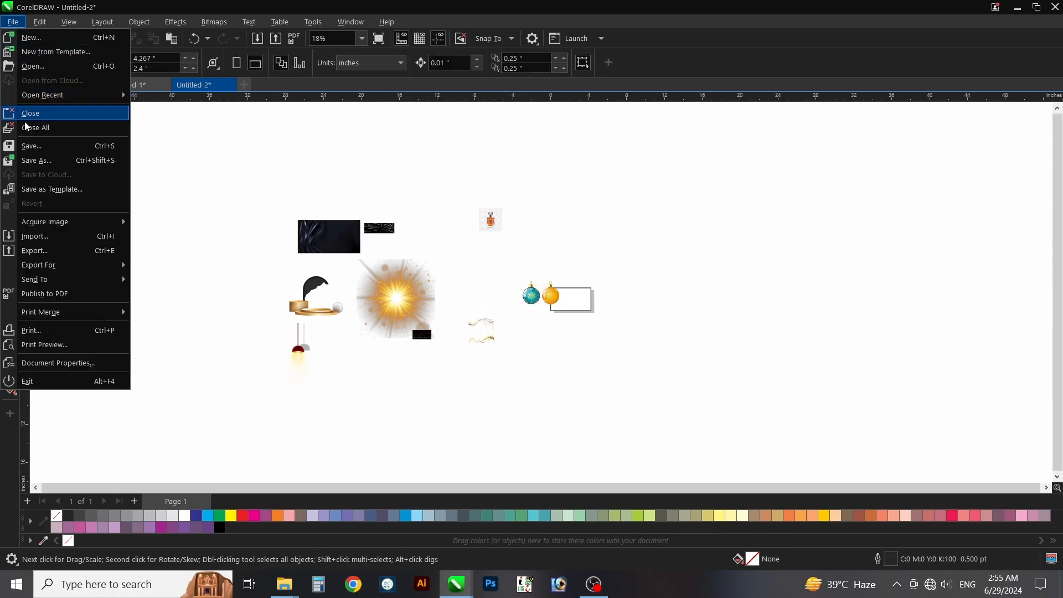
{"action": "left_click", "coordinate": [37, 239]}
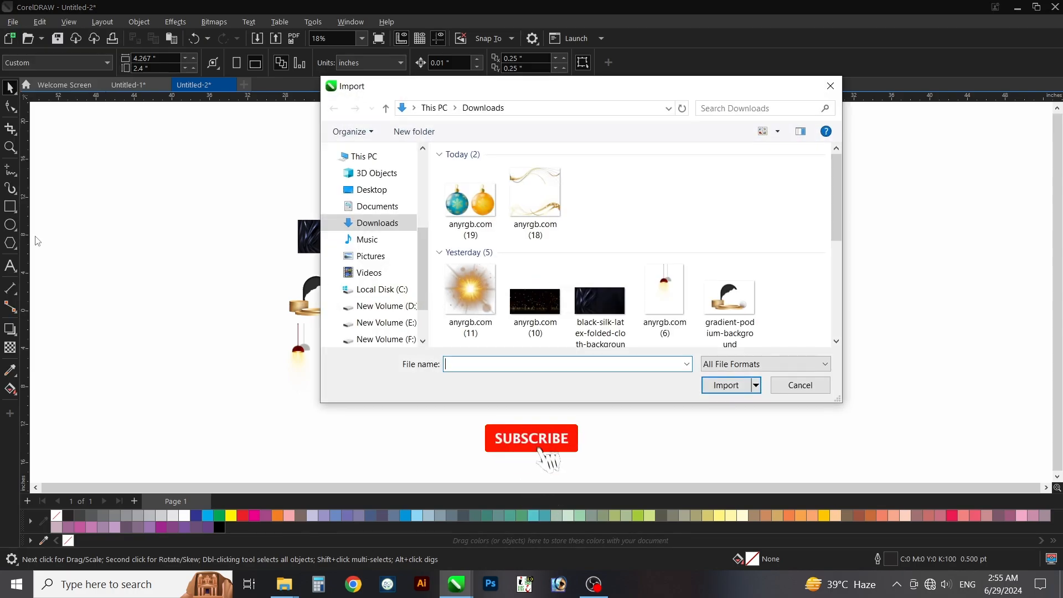
{"action": "left_click", "coordinate": [486, 264]}
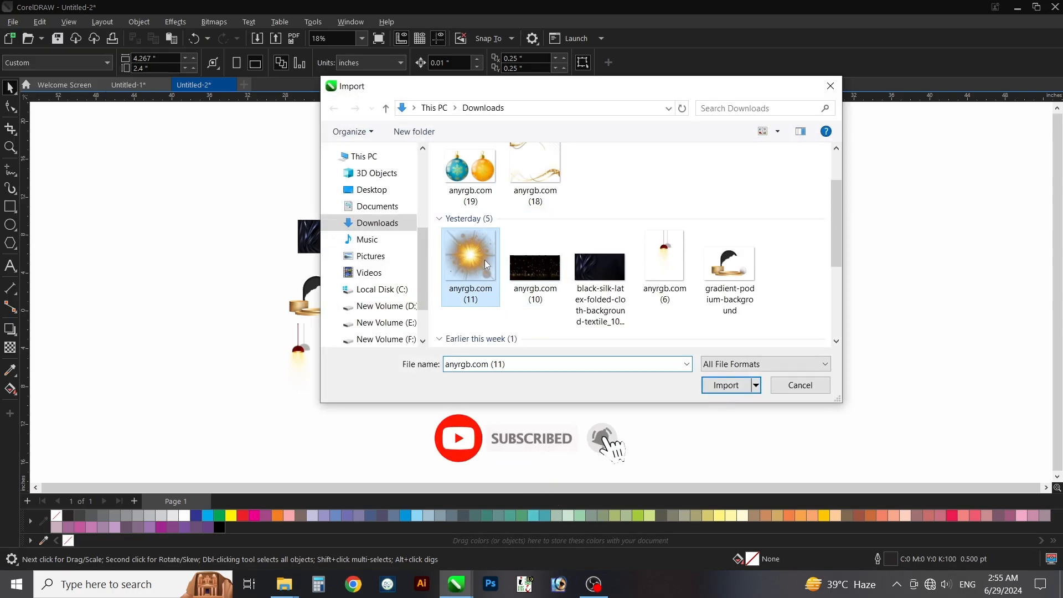
{"action": "left_click", "coordinate": [725, 385]}
{"action": "left_click_drag", "start_coordinate": [129, 184], "coordinate": [216, 271]}
{"action": "key", "text": "Delete"}
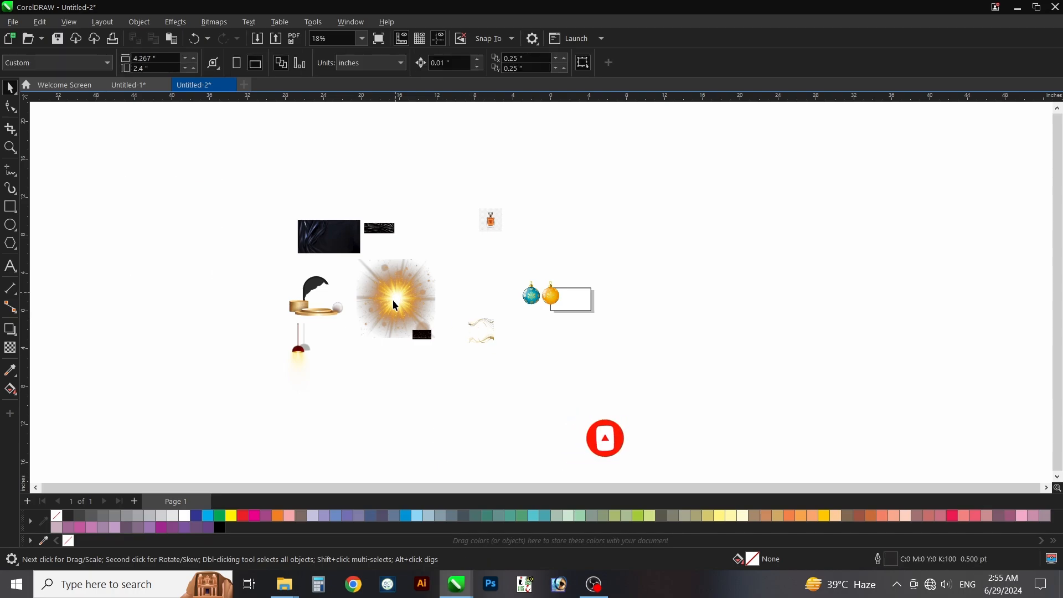
Rearrange the light flare and fabric images, moving the blue-black silk to the empty area on the page's far side
{"action": "left_click_drag", "start_coordinate": [406, 294], "coordinate": [360, 334]}
{"action": "left_click_drag", "start_coordinate": [388, 232], "coordinate": [740, 250]}
{"action": "left_click_drag", "start_coordinate": [352, 234], "coordinate": [731, 307]}
{"action": "left_click_drag", "start_coordinate": [494, 264], "coordinate": [762, 372]}
{"action": "key", "text": "space"}
{"action": "left_click_drag", "start_coordinate": [232, 209], "coordinate": [133, 244]}
{"action": "left_click", "coordinate": [718, 282]}
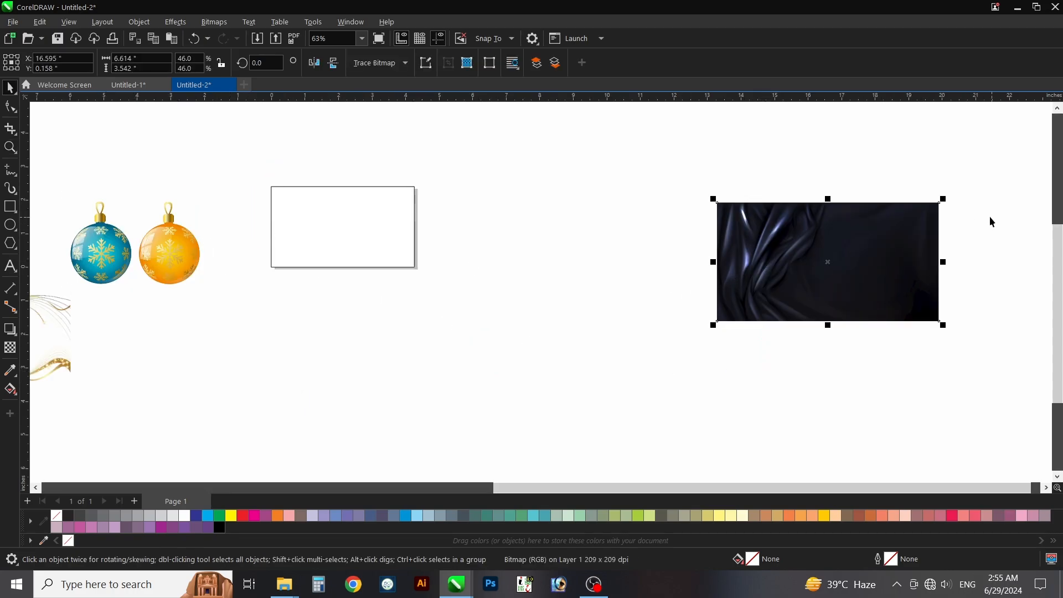
Place the blue-black silk image on the page at about 18.9% scale and centre it on the page rectangle
{"action": "left_click_drag", "start_coordinate": [945, 199], "coordinate": [399, 226]}
{"action": "scroll", "coordinate": [393, 282], "scroll_direction": "up", "scroll_amount": 4}
{"action": "left_click", "coordinate": [389, 227], "text": "shift"}
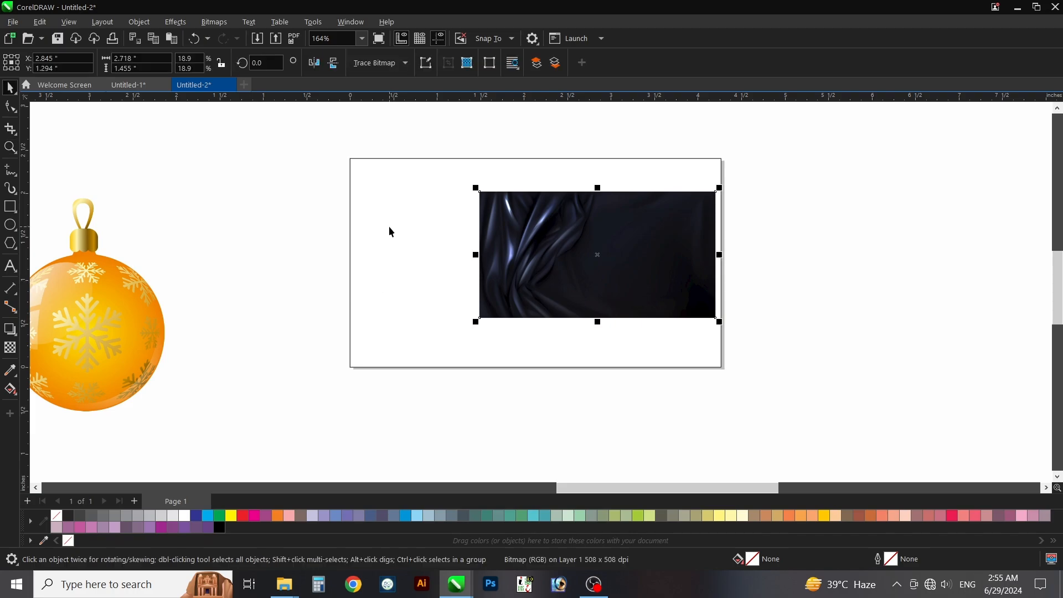
{"action": "key", "text": "e"}
{"action": "key", "text": "c"}
{"action": "left_click", "coordinate": [702, 273]}
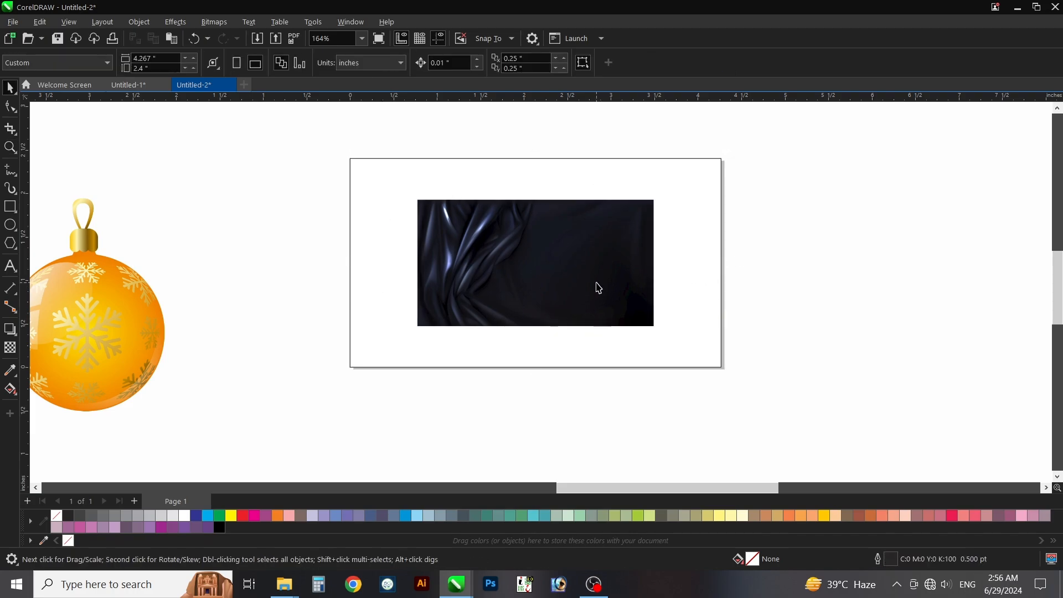
Enlarge the silk image from its centre to about 31.4%, roughly 4.508 by 2.414 inches, to cover the page
{"action": "left_click", "coordinate": [595, 287]}
{"action": "left_click", "coordinate": [807, 327]}
{"action": "scroll", "coordinate": [729, 308], "scroll_direction": "down", "scroll_amount": 6}
{"action": "key", "text": "z"}
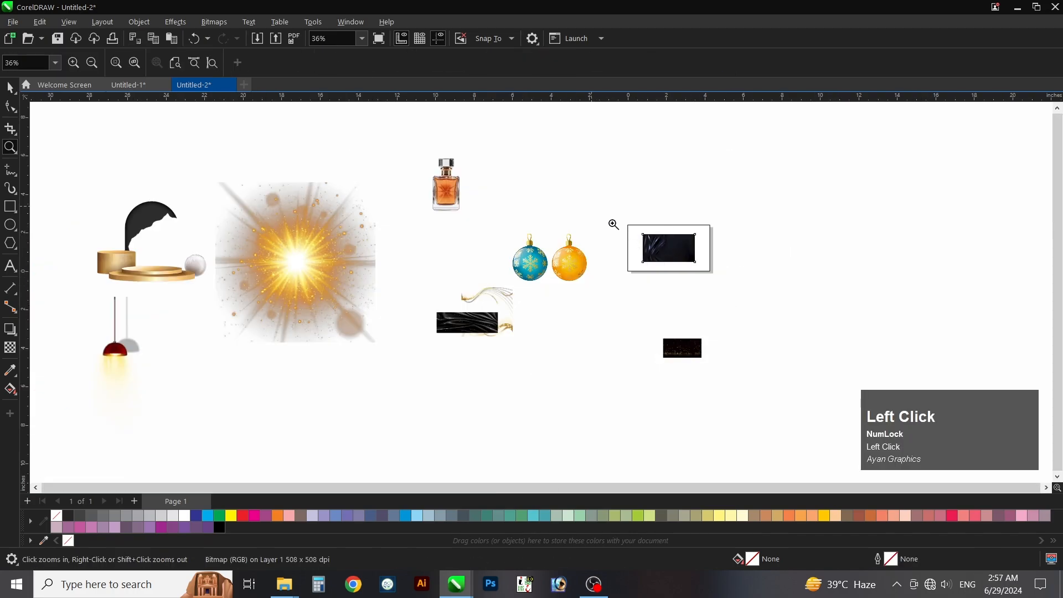
{"action": "left_click_drag", "start_coordinate": [612, 225], "coordinate": [754, 299]}
{"action": "key", "text": "space"}
{"action": "left_click_drag", "start_coordinate": [626, 326], "coordinate": [690, 363]}
{"action": "key", "text": "z"}
{"action": "left_click_drag", "start_coordinate": [272, 150], "coordinate": [801, 413]}
{"action": "key", "text": "space"}
Apply a horizontal linear transparency to the silk image, fading it out from the fabric folds towards the page's right edge
{"action": "left_click", "coordinate": [498, 280]}
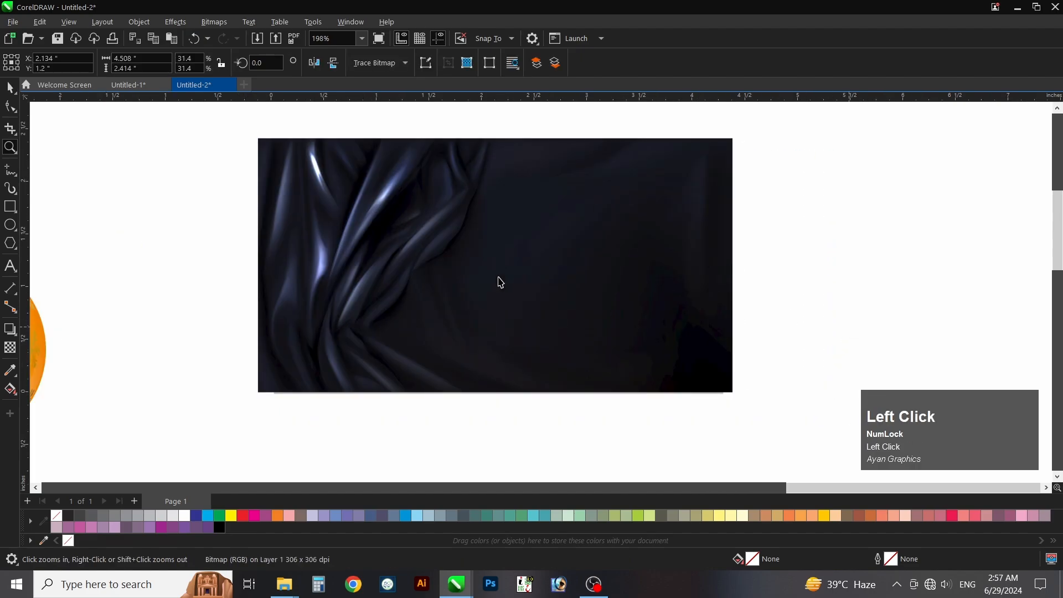
{"action": "left_click", "coordinate": [10, 348]}
{"action": "left_click_drag", "start_coordinate": [416, 279], "coordinate": [714, 278]}
{"action": "key", "text": "space"}
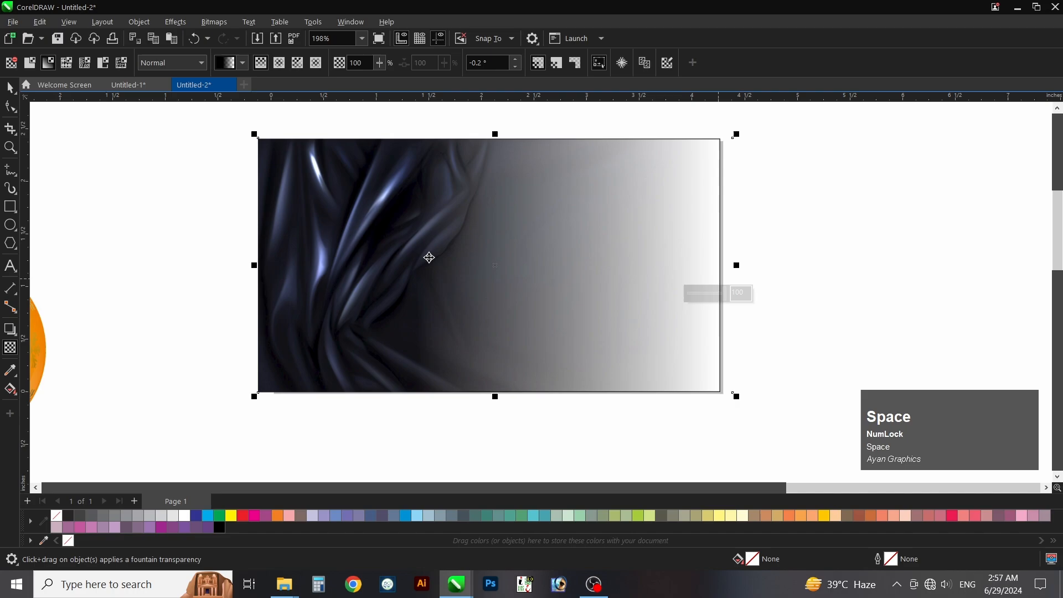
Send the silk image behind the page rectangle, to the back of the layer
{"action": "left_click", "coordinate": [327, 229]}
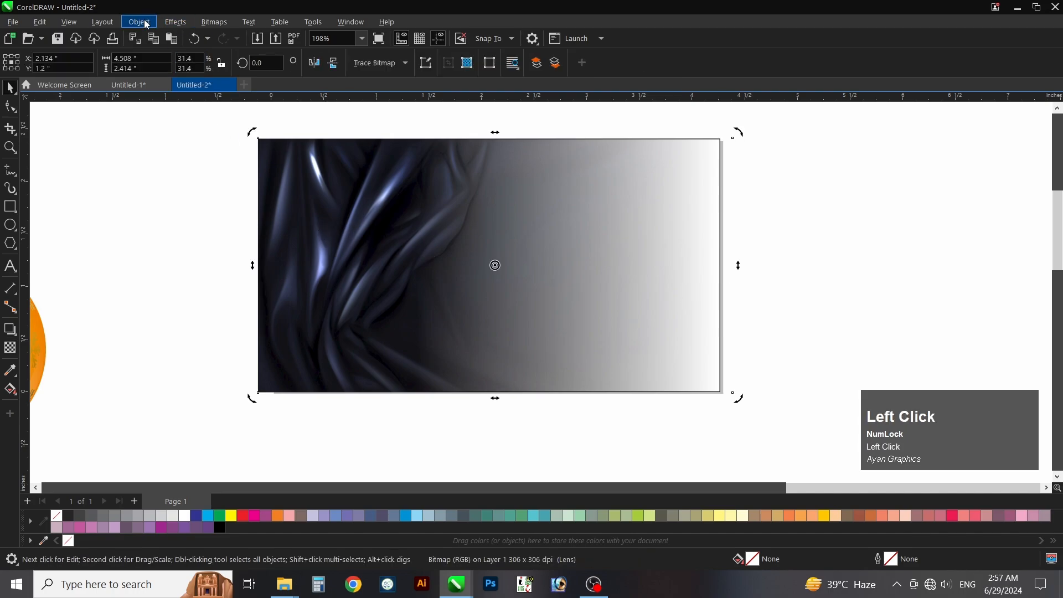
{"action": "right_click", "coordinate": [370, 192]}
{"action": "mouse_move", "coordinate": [431, 325]}
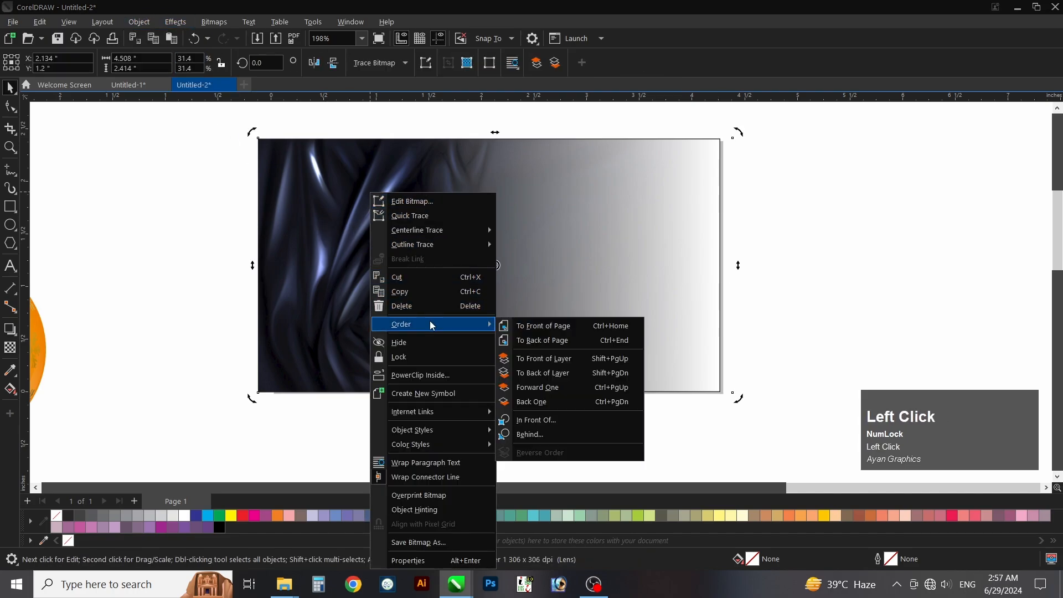
{"action": "left_click", "coordinate": [626, 402]}
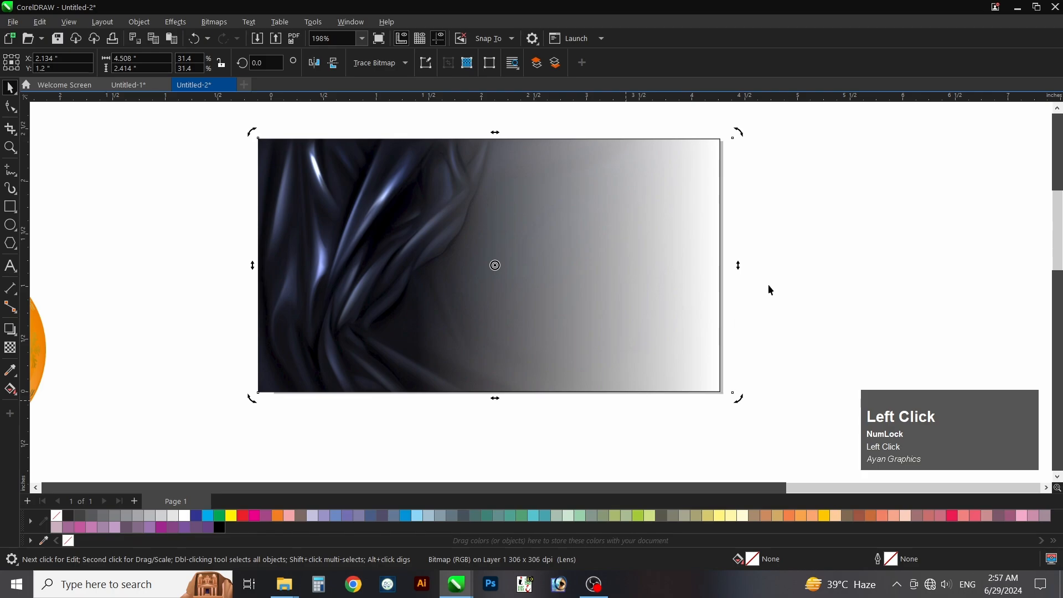
{"action": "key", "text": "shift+Page_Down"}
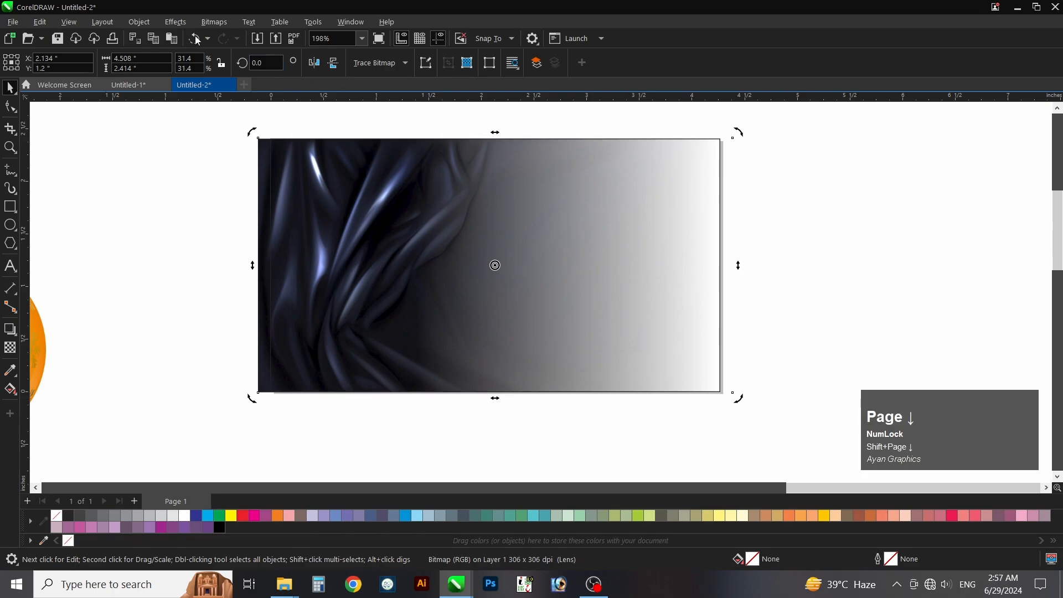
PowerClip the faded silk image inside the page rectangle
{"action": "left_click", "coordinate": [146, 25]}
{"action": "mouse_move", "coordinate": [148, 70]}
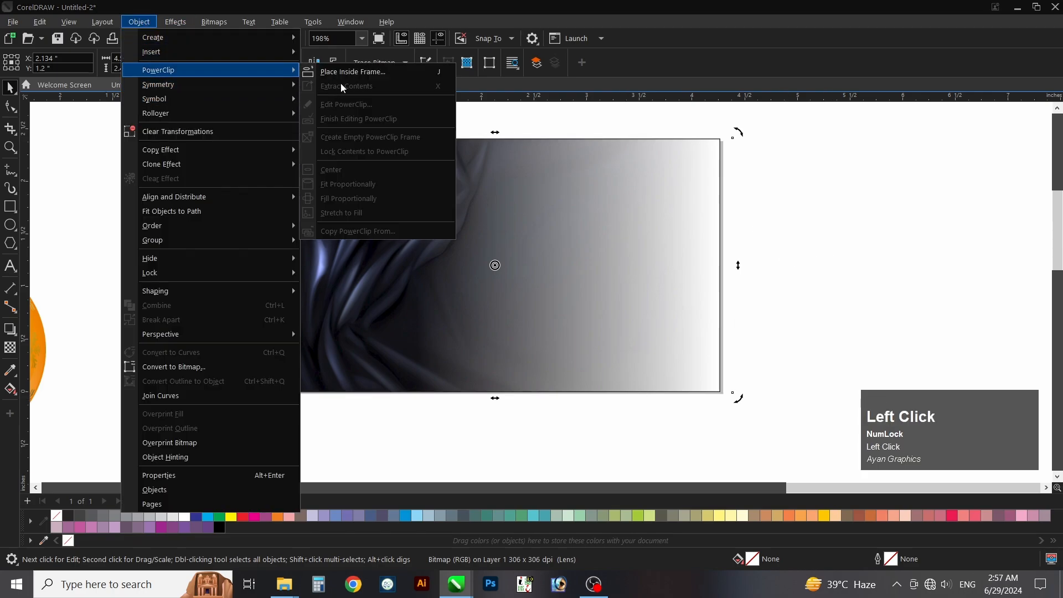
{"action": "left_click", "coordinate": [374, 72]}
{"action": "left_click", "coordinate": [451, 198]}
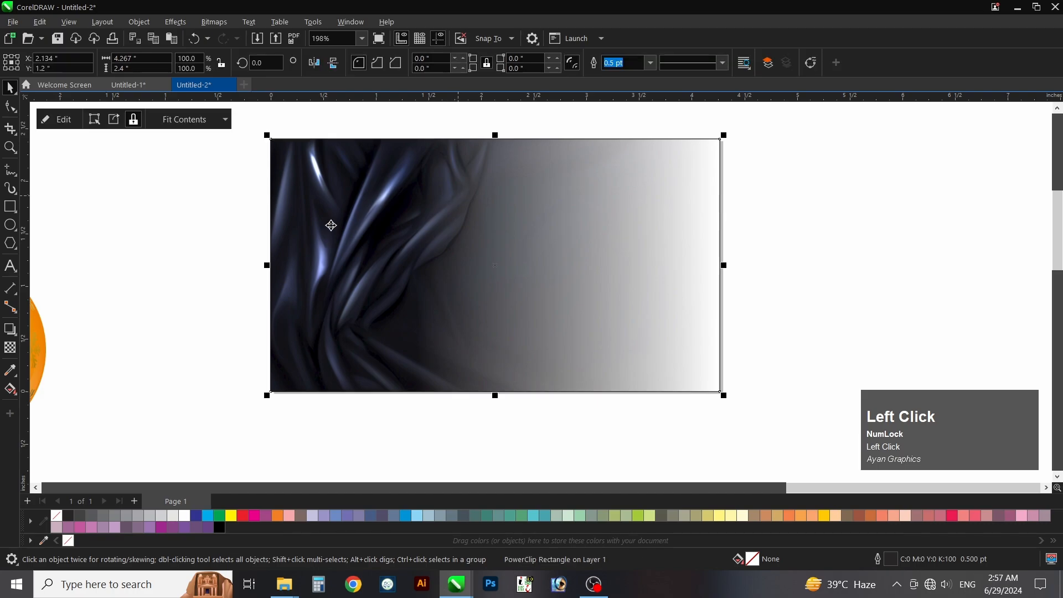
{"action": "left_click", "coordinate": [211, 335]}
Move the dotted black satin image onto the page and enlarge it to about 14.3%
{"action": "key", "text": "F4"}
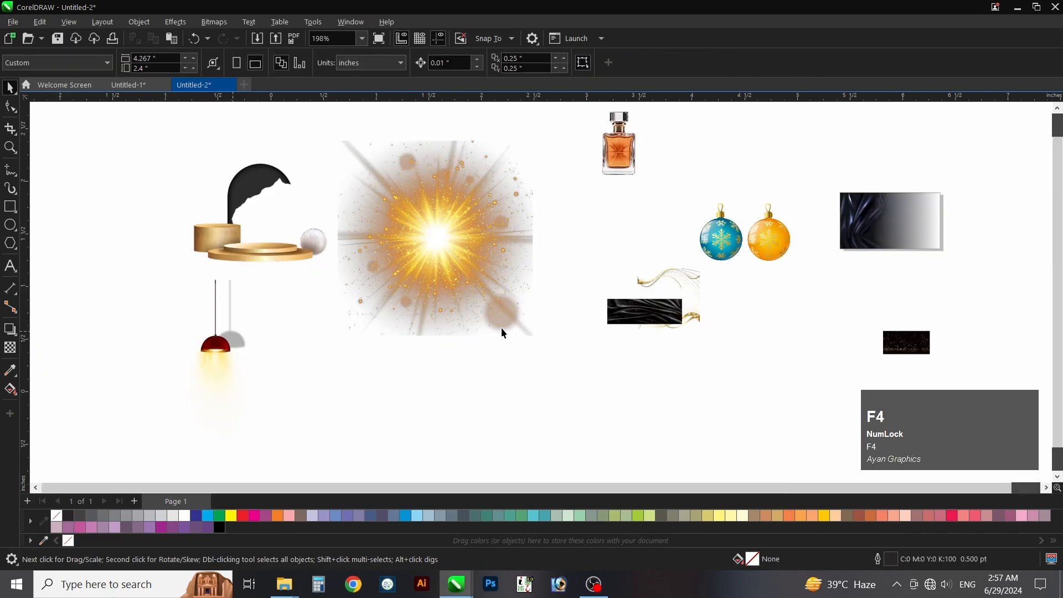
{"action": "left_click_drag", "start_coordinate": [650, 314], "coordinate": [885, 221]}
{"action": "key", "text": "z"}
{"action": "left_click_drag", "start_coordinate": [824, 183], "coordinate": [984, 286]}
{"action": "key", "text": "space"}
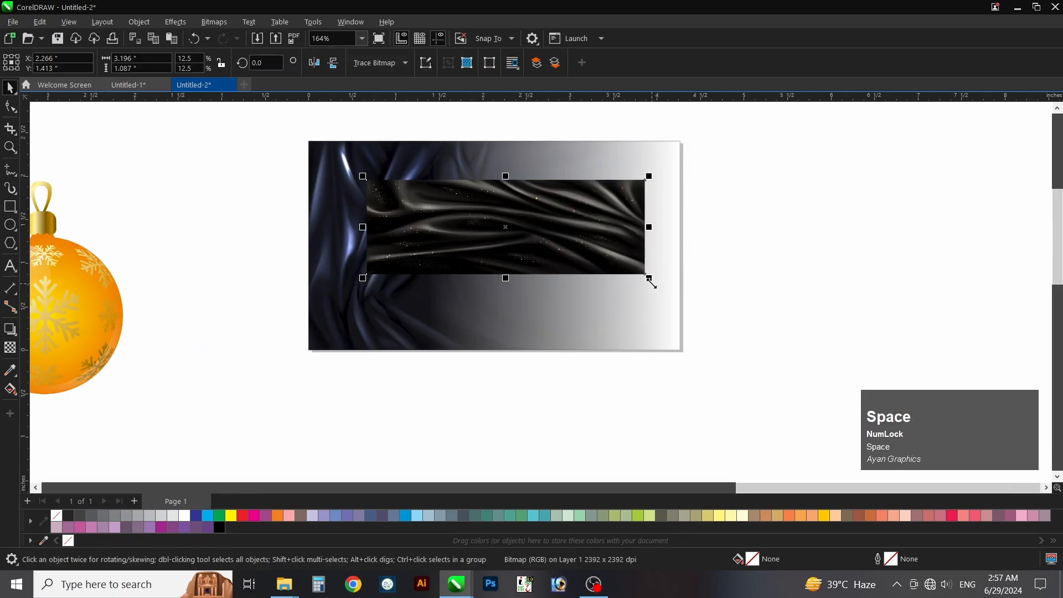
{"action": "left_click_drag", "start_coordinate": [673, 296], "coordinate": [690, 304]}
Centre the black satin image horizontally and vertically on the page rectangle
{"action": "left_click", "coordinate": [567, 330], "text": "shift"}
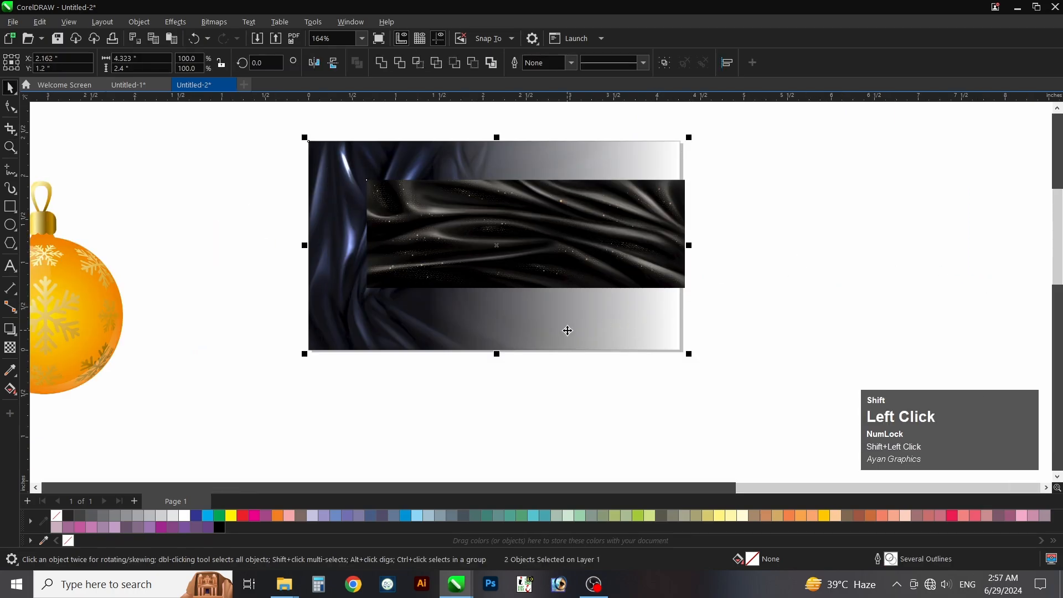
{"action": "key", "text": "c"}
{"action": "left_click", "coordinate": [766, 266]}
Enlarge the black satin image to about 4.291 inches wide and stretch it vertically to cover the whole page
{"action": "left_click", "coordinate": [637, 288]}
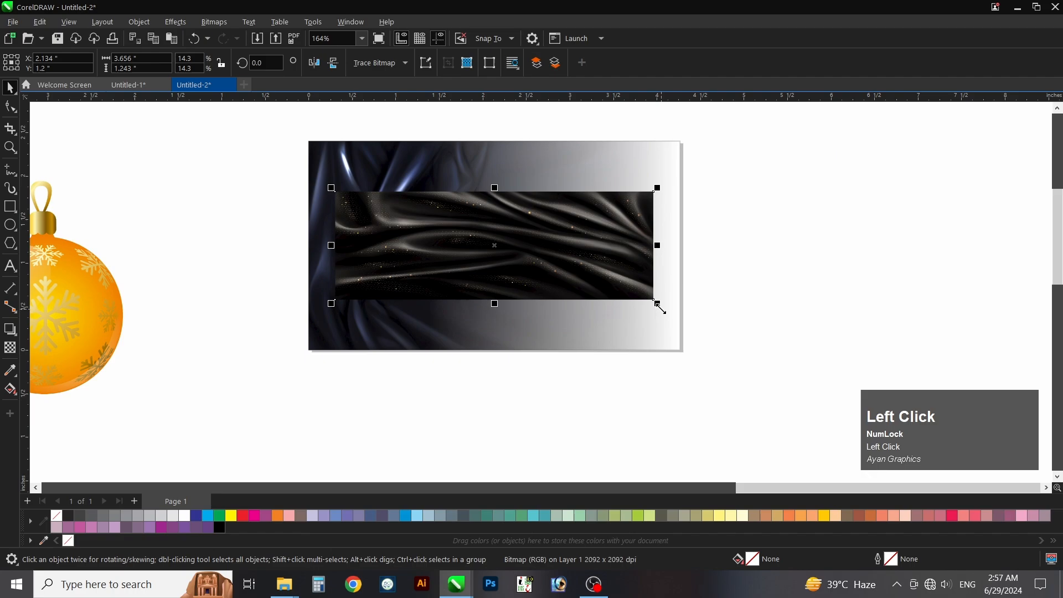
{"action": "left_click_drag", "start_coordinate": [656, 304], "coordinate": [687, 325]}
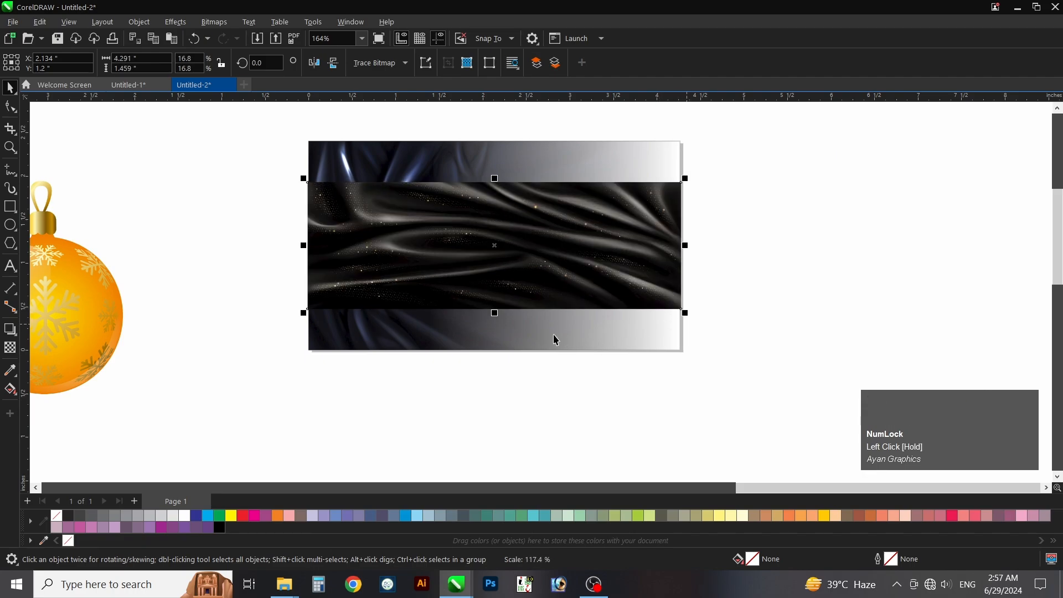
{"action": "left_click_drag", "start_coordinate": [496, 315], "coordinate": [512, 360]}
{"action": "key", "text": "z"}
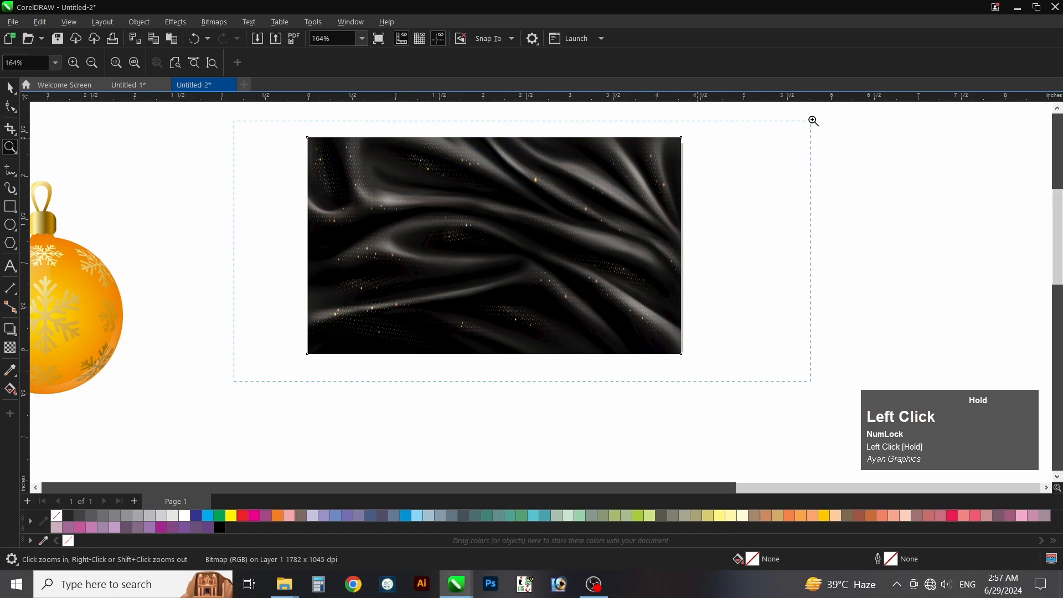
Apply a horizontal fountain transparency to the black satin image so it fades out from the centre towards its left side
{"action": "left_click_drag", "start_coordinate": [813, 120], "coordinate": [813, 121]}
{"action": "key", "text": "space"}
{"action": "left_click", "coordinate": [525, 304]}
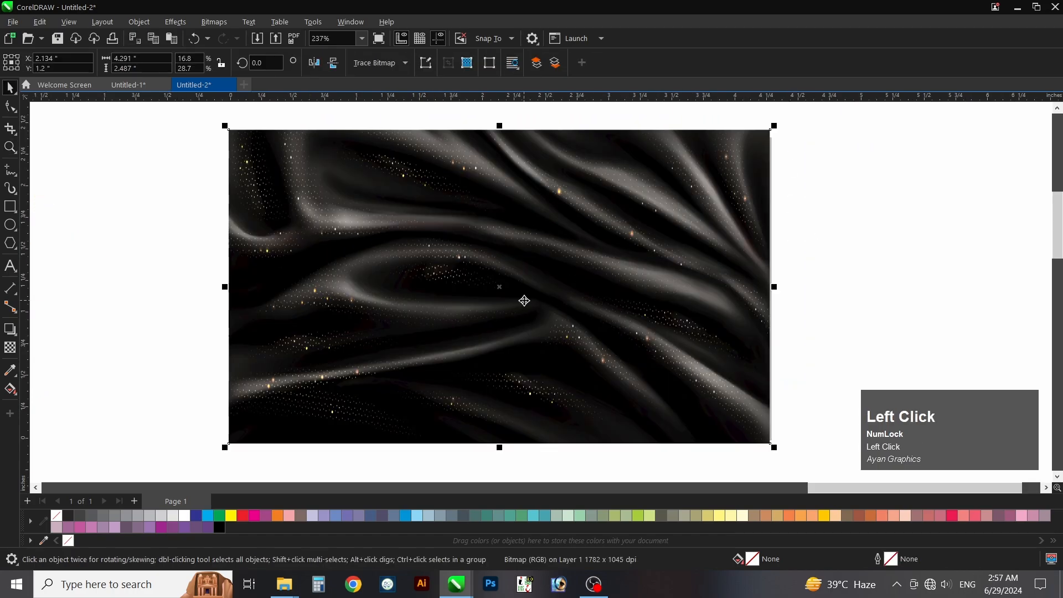
{"action": "left_click", "coordinate": [17, 351]}
{"action": "mouse_move", "coordinate": [546, 292]}
{"action": "left_mouse_down"}
{"action": "mouse_move", "coordinate": [351, 293]}
{"action": "mouse_move", "coordinate": [527, 296]}
{"action": "left_mouse_up"}
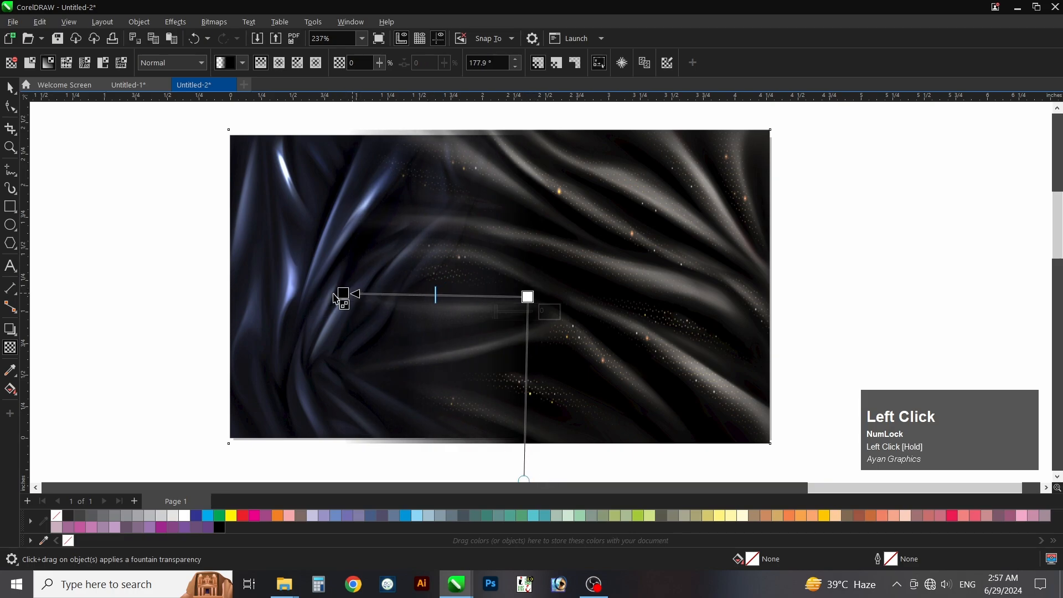
{"action": "left_click_drag", "start_coordinate": [342, 294], "coordinate": [307, 297]}
{"action": "left_click_drag", "start_coordinate": [407, 315], "coordinate": [407, 313]}
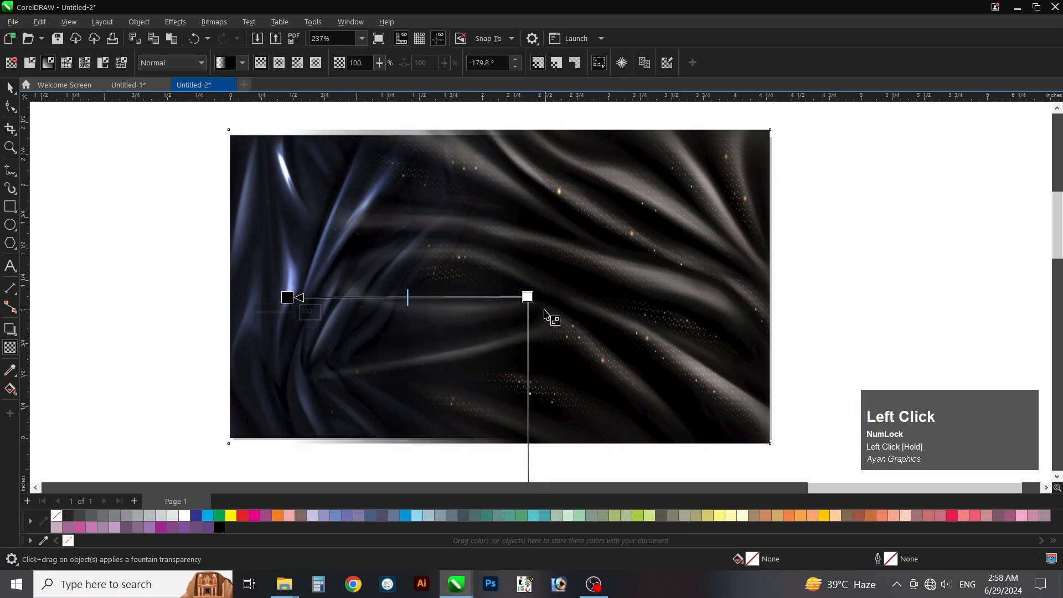
{"action": "left_click_drag", "start_coordinate": [528, 297], "coordinate": [553, 301]}
Send the faded black satin image to the back and PowerClip it inside the page rectangle
{"action": "key", "text": "space"}
{"action": "left_click", "coordinate": [610, 173]}
{"action": "key", "text": "shift+Page_Down"}
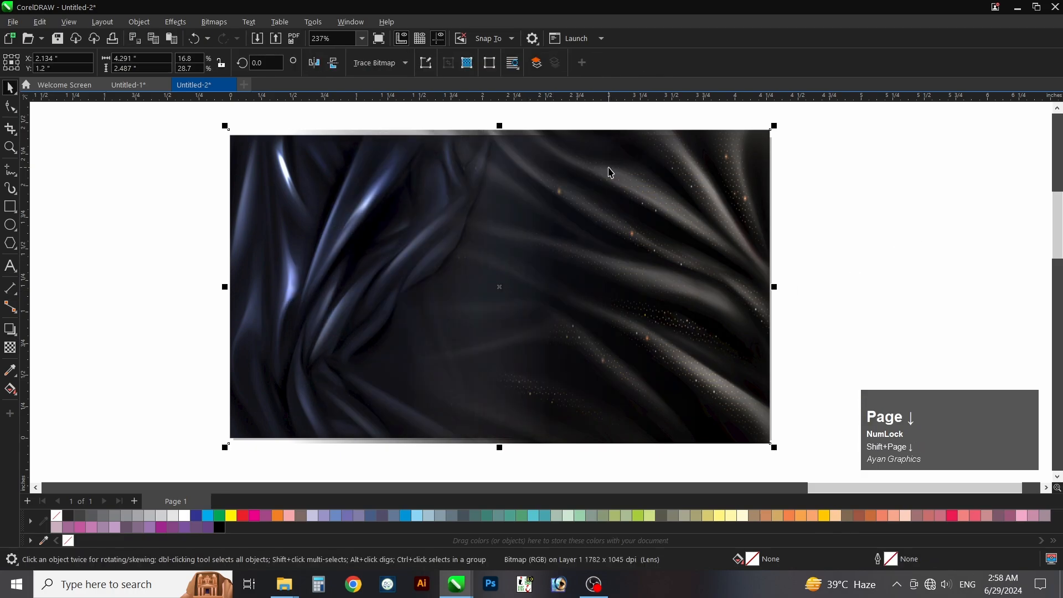
{"action": "left_click", "coordinate": [139, 22]}
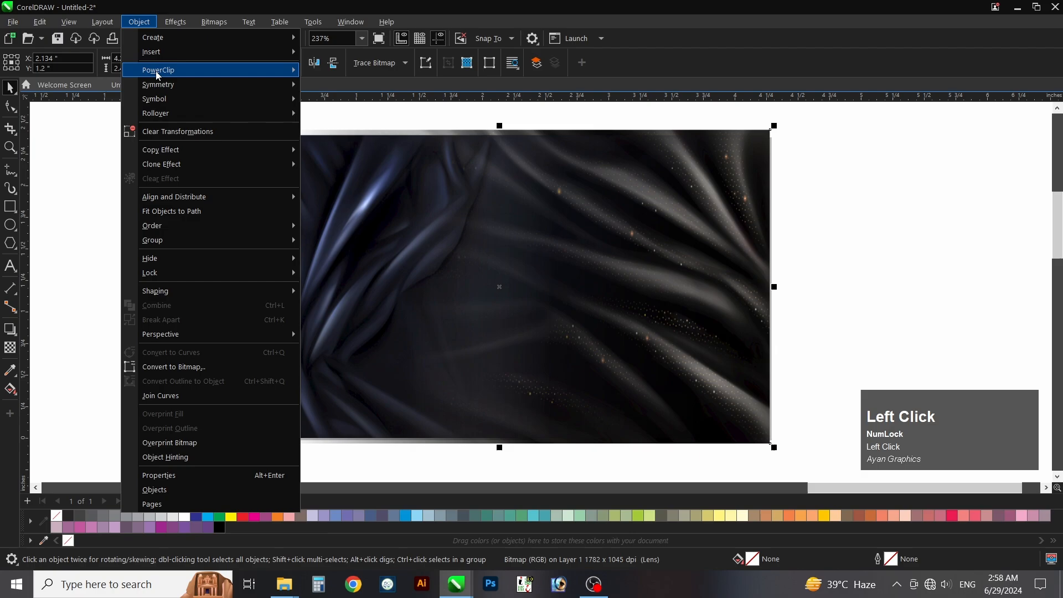
{"action": "mouse_move", "coordinate": [240, 72]}
{"action": "left_click", "coordinate": [331, 74]}
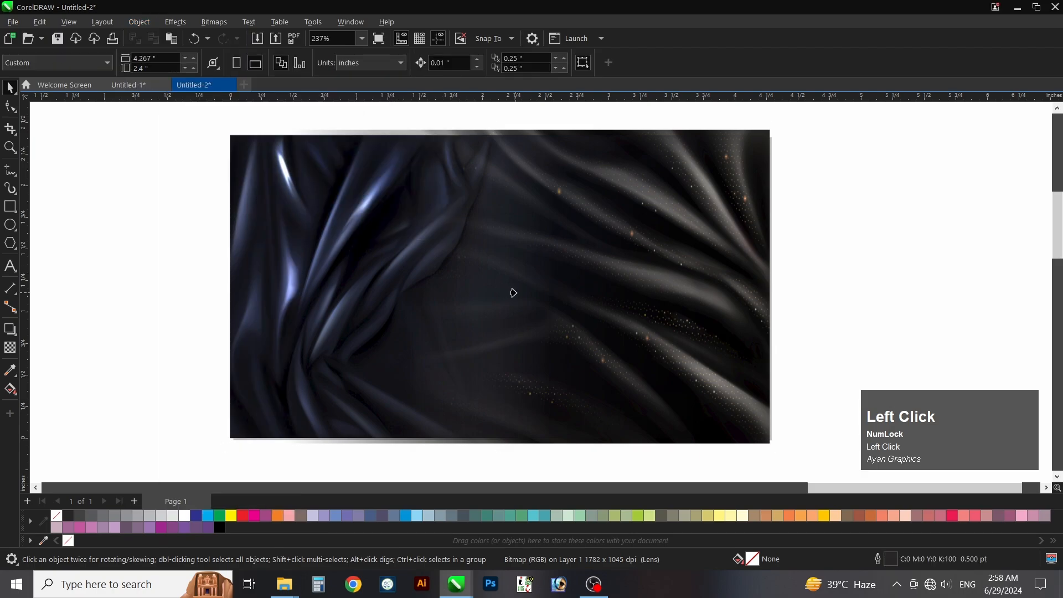
{"action": "left_click", "coordinate": [510, 292]}
{"action": "left_click", "coordinate": [890, 245]}
Move the gold sparkle image onto the page and centre it horizontally and vertically on the page rectangle
{"action": "key", "text": "F4"}
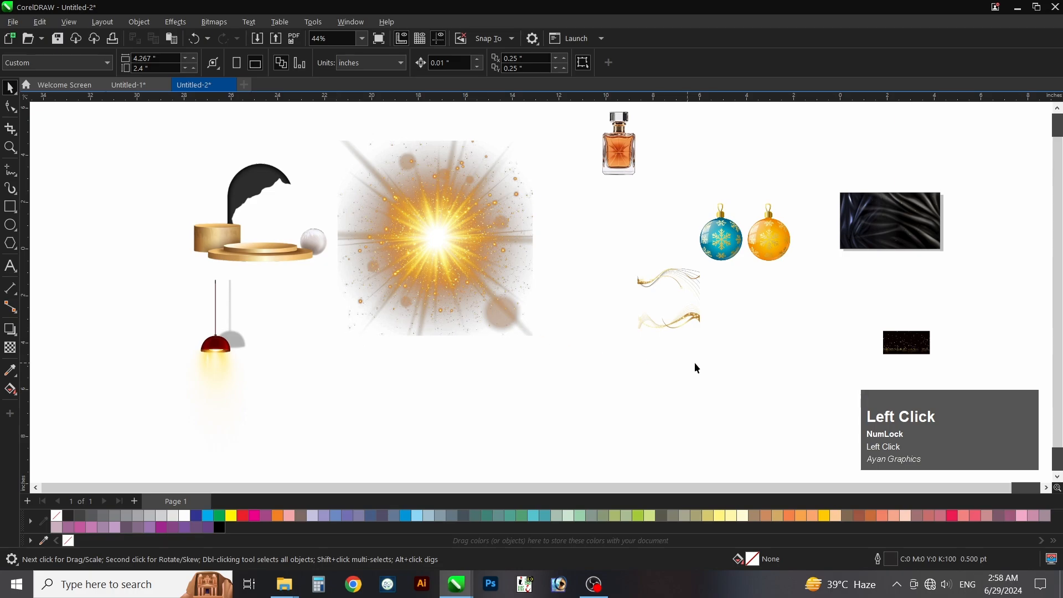
{"action": "left_click_drag", "start_coordinate": [908, 341], "coordinate": [911, 260]}
{"action": "key", "text": "z"}
{"action": "key", "text": "z"}
{"action": "key", "text": "z"}
{"action": "left_click_drag", "start_coordinate": [807, 175], "coordinate": [1011, 294]}
{"action": "key", "text": "space"}
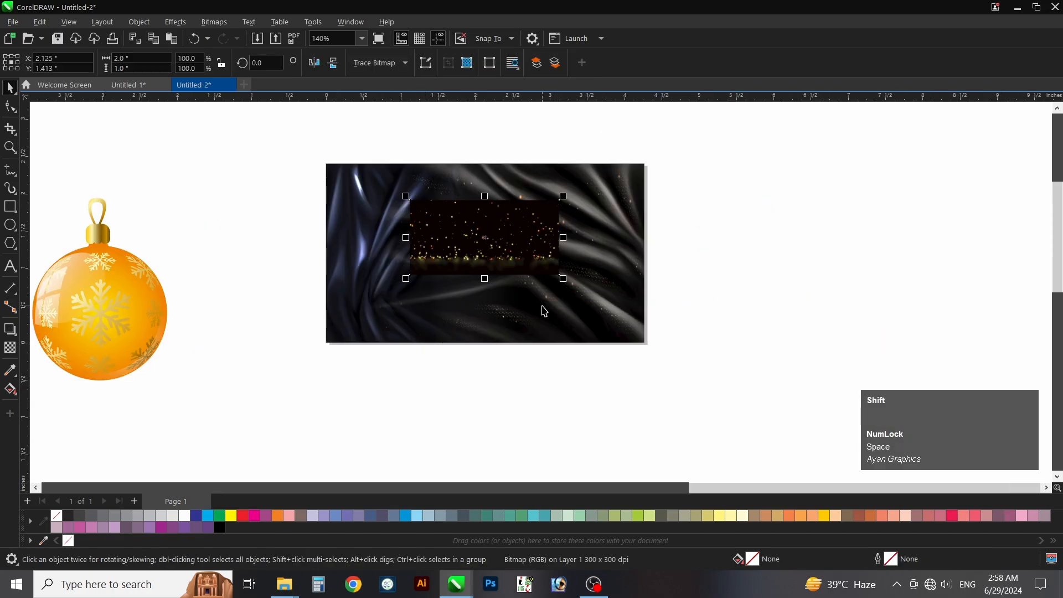
{"action": "left_click", "coordinate": [542, 306], "text": "shift"}
{"action": "key", "text": "c"}
{"action": "key", "text": "e"}
Enlarge the gold sparkle image to about 4.401 inches wide and stretch it vertically to about 2.457 inches to cover the page
{"action": "key", "text": "z"}
{"action": "key", "text": "z"}
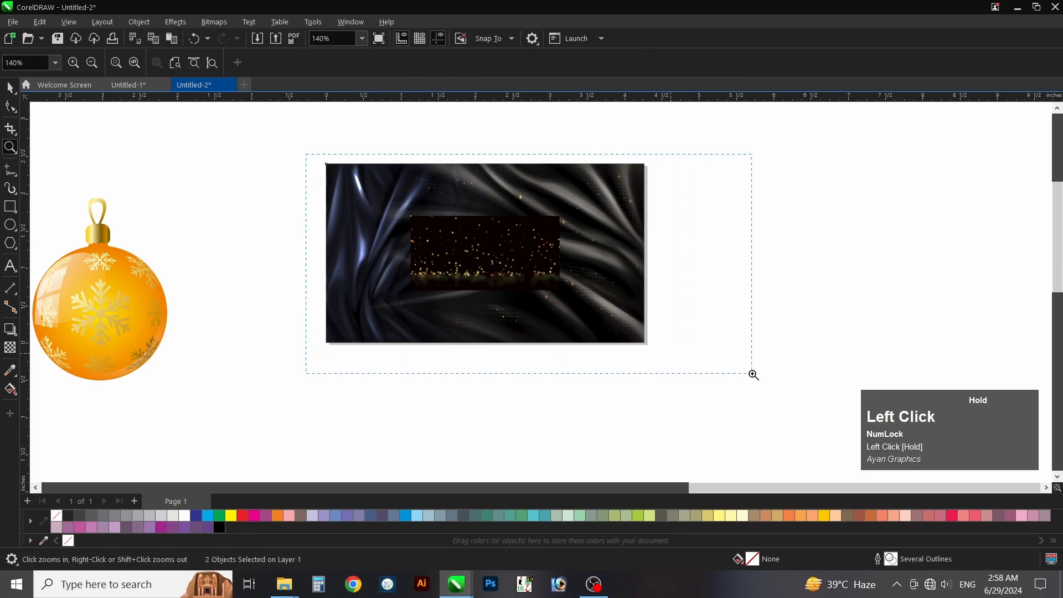
{"action": "left_click_drag", "start_coordinate": [754, 375], "coordinate": [754, 375]}
{"action": "key", "text": "space"}
{"action": "left_click", "coordinate": [587, 216]}
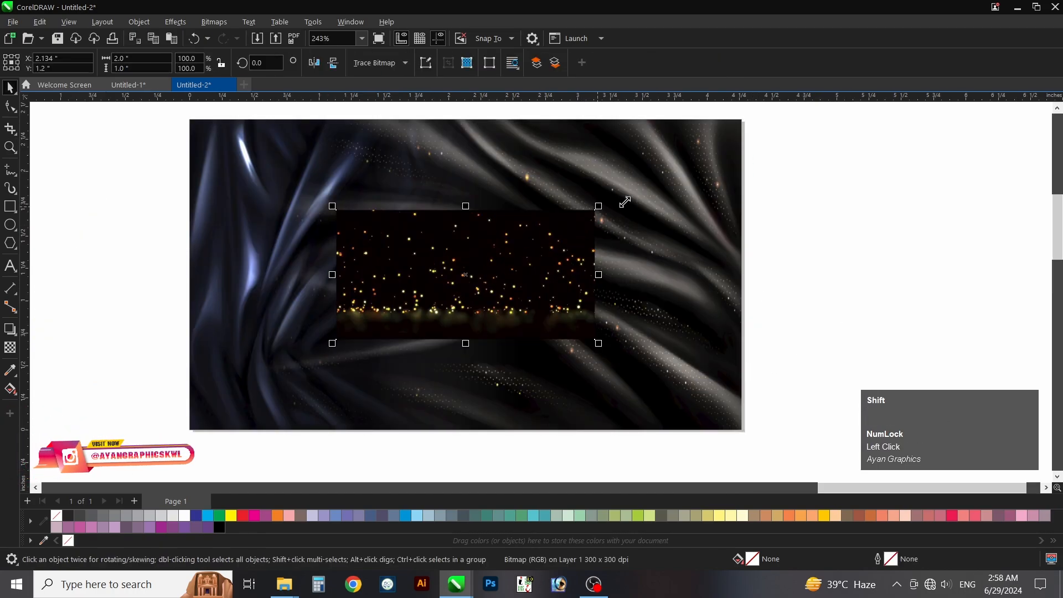
{"action": "left_click_drag", "start_coordinate": [625, 202], "coordinate": [763, 133]}
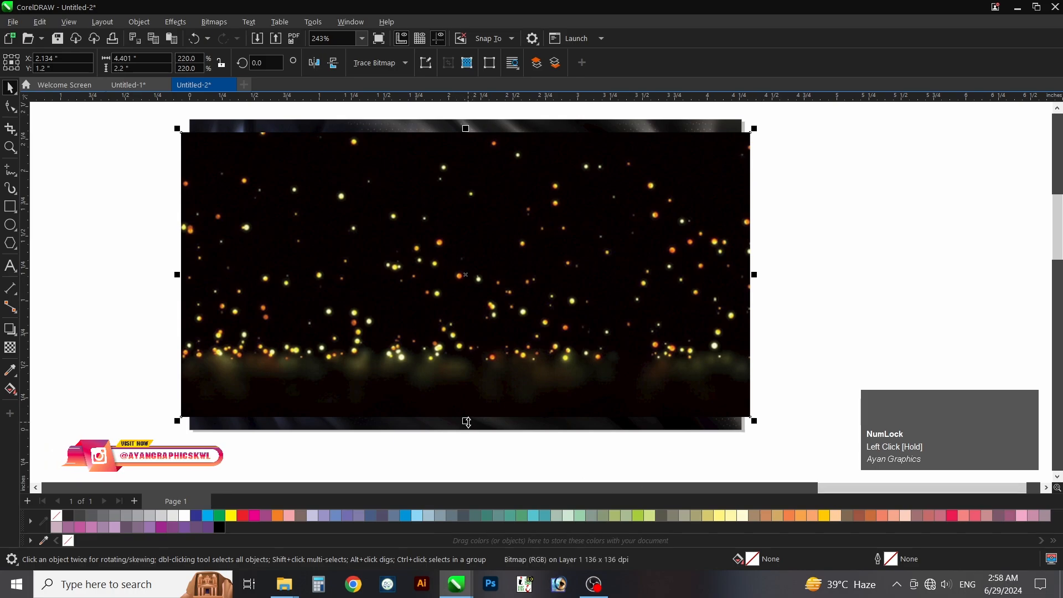
{"action": "left_click_drag", "start_coordinate": [466, 422], "coordinate": [469, 437]}
Apply a horizontal fountain transparency to the gold sparkle image so it fades out from right to left
{"action": "left_click", "coordinate": [10, 347]}
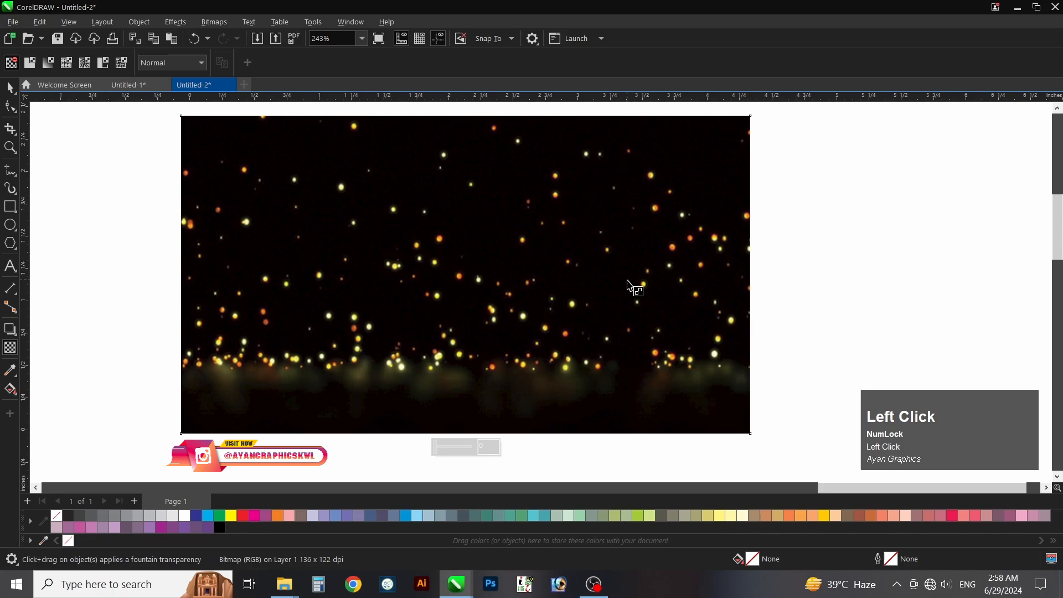
{"action": "left_click_drag", "start_coordinate": [628, 281], "coordinate": [387, 281]}
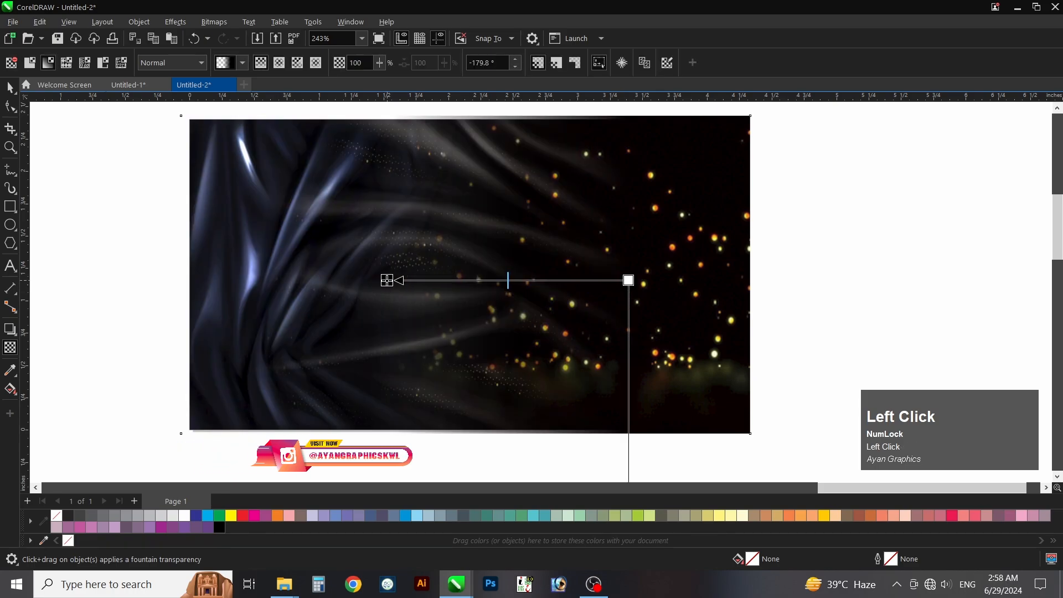
{"action": "key", "text": "space"}
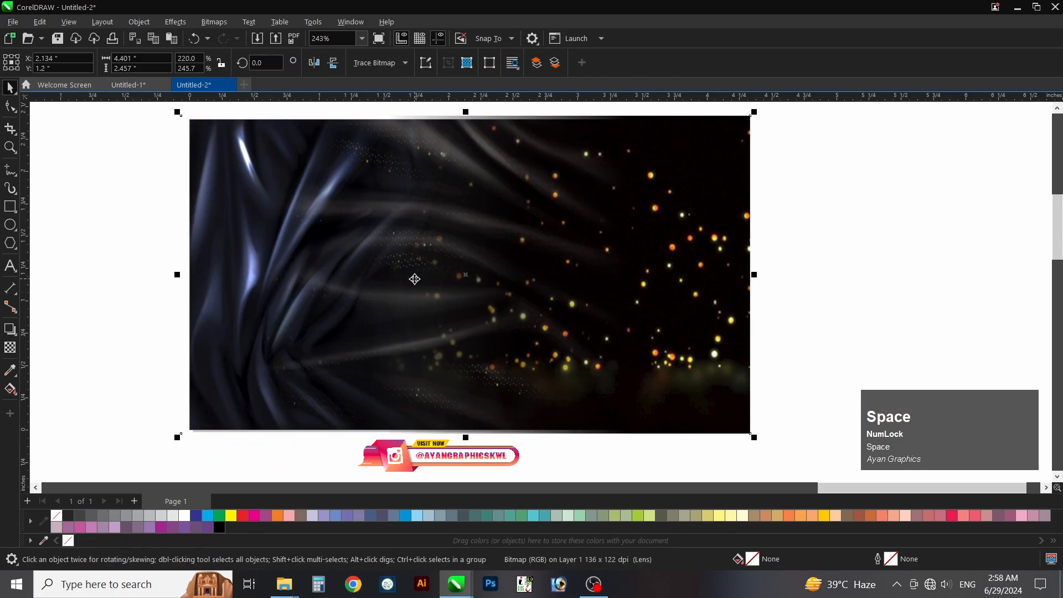
Send the faded gold sparkle image to the back and PowerClip it inside the page rectangle
{"action": "key", "text": "shift+Page_Down"}
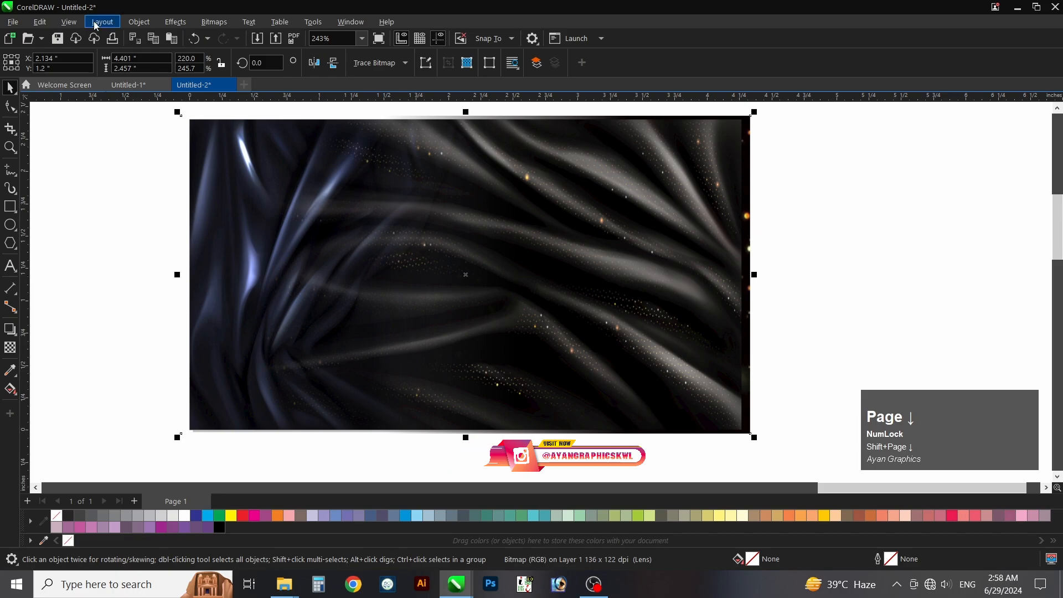
{"action": "left_click", "coordinate": [139, 22]}
{"action": "mouse_move", "coordinate": [166, 70]}
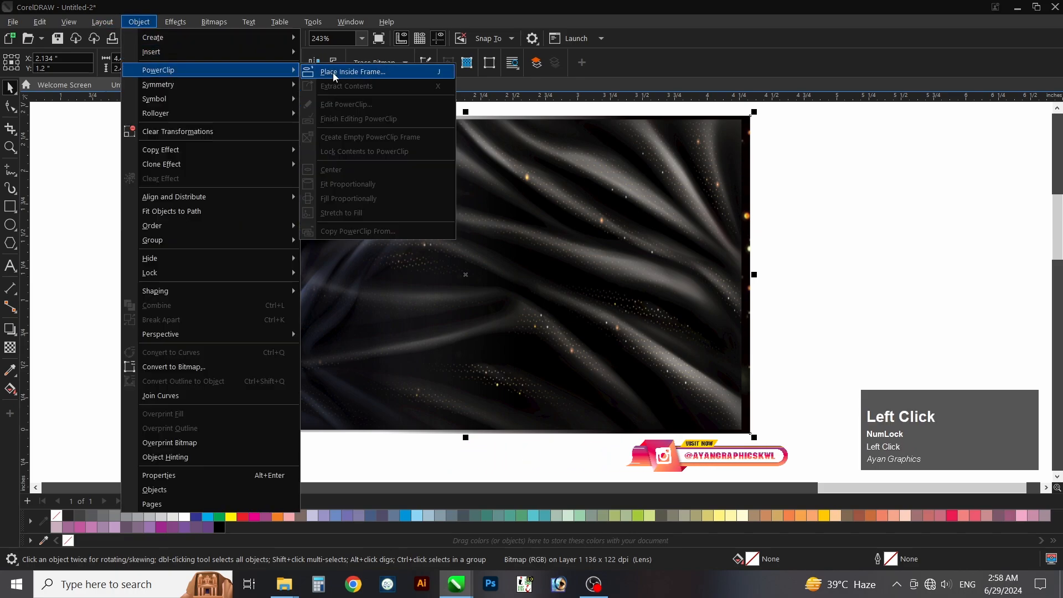
{"action": "left_click", "coordinate": [334, 72]}
{"action": "left_click", "coordinate": [330, 200]}
Move the gold wavy ribbon image to the empty area below the page and rotate it to 270 degrees
{"action": "key", "text": "F4"}
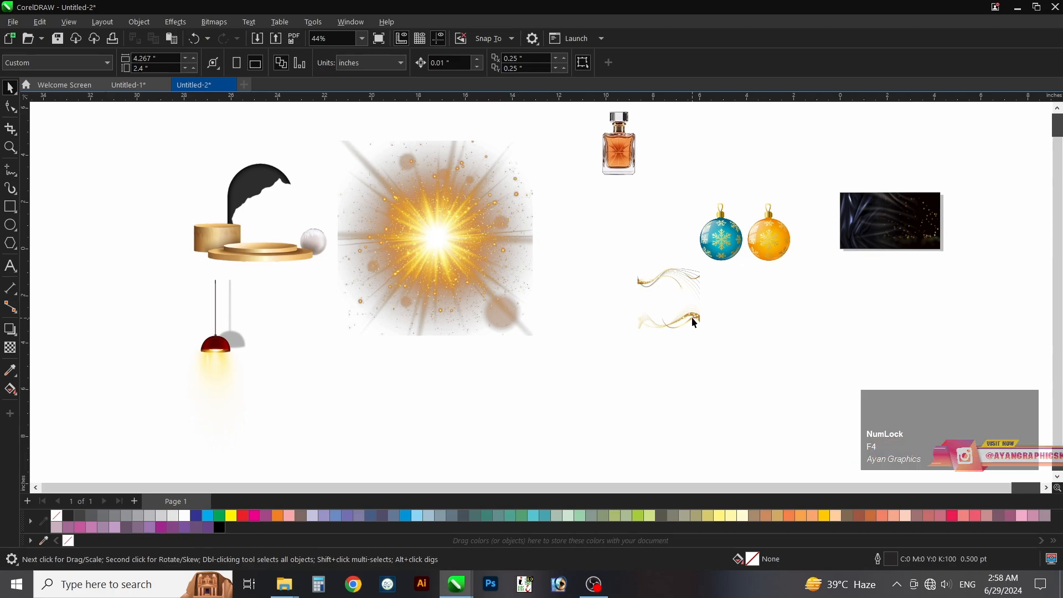
{"action": "left_click_drag", "start_coordinate": [692, 317], "coordinate": [877, 317]}
{"action": "key", "text": "z"}
{"action": "left_click_drag", "start_coordinate": [790, 226], "coordinate": [953, 385]}
{"action": "key", "text": "space"}
{"action": "left_click_drag", "start_coordinate": [555, 318], "coordinate": [570, 319]}
{"action": "left_click_drag", "start_coordinate": [585, 193], "coordinate": [534, 304]}
Crop the left ribbon out of the image with the Shape tool, leaving the right ribbon about 1.4 inches wide
{"action": "key", "text": "z"}
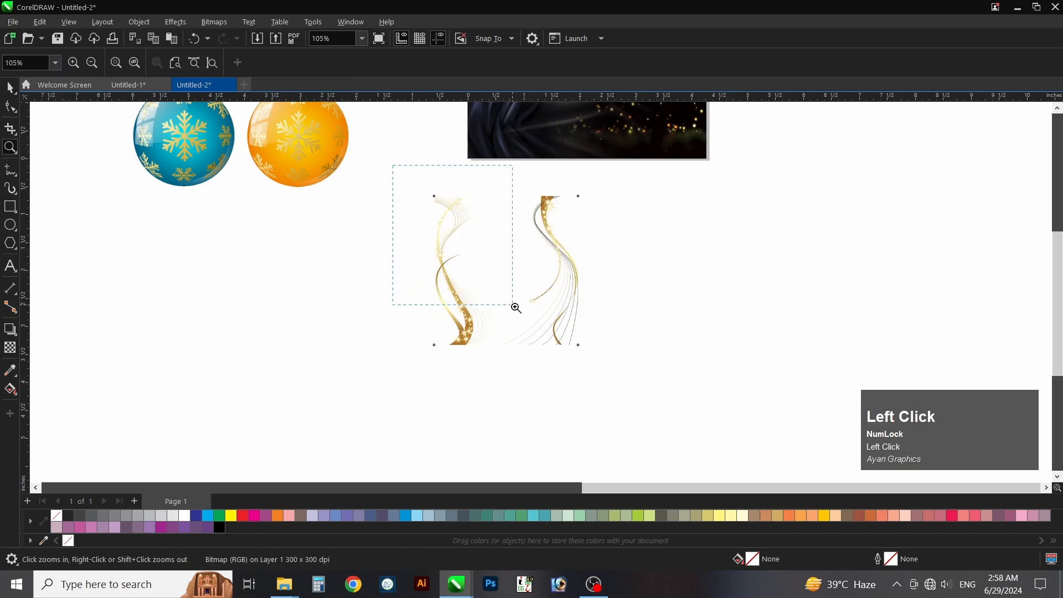
{"action": "left_click_drag", "start_coordinate": [658, 386], "coordinate": [656, 382]}
{"action": "key", "text": "space"}
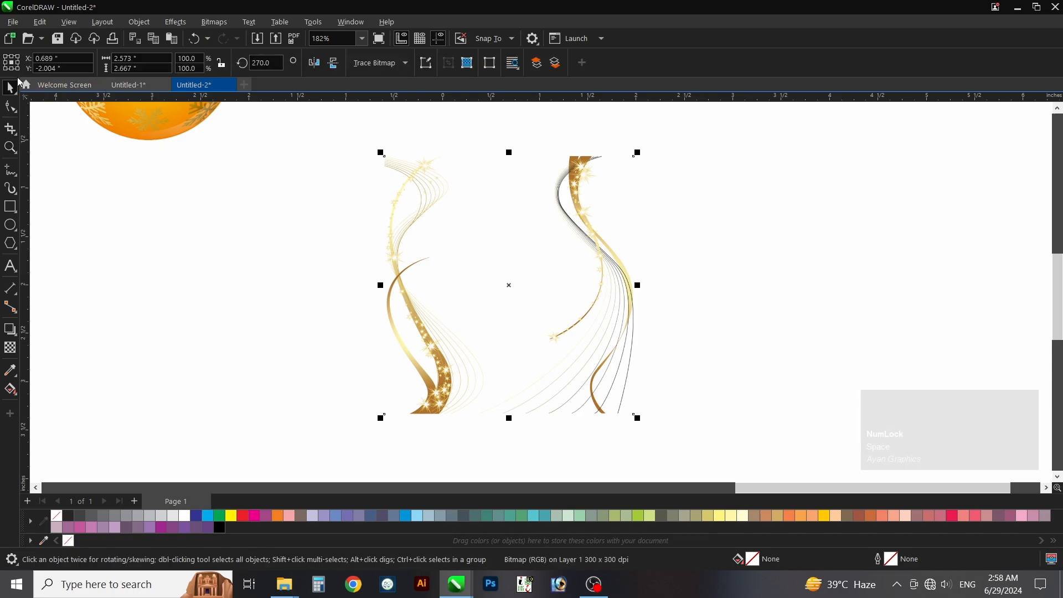
{"action": "left_click", "coordinate": [10, 106]}
{"action": "left_click_drag", "start_coordinate": [345, 134], "coordinate": [500, 417]}
{"action": "key", "text": "space"}
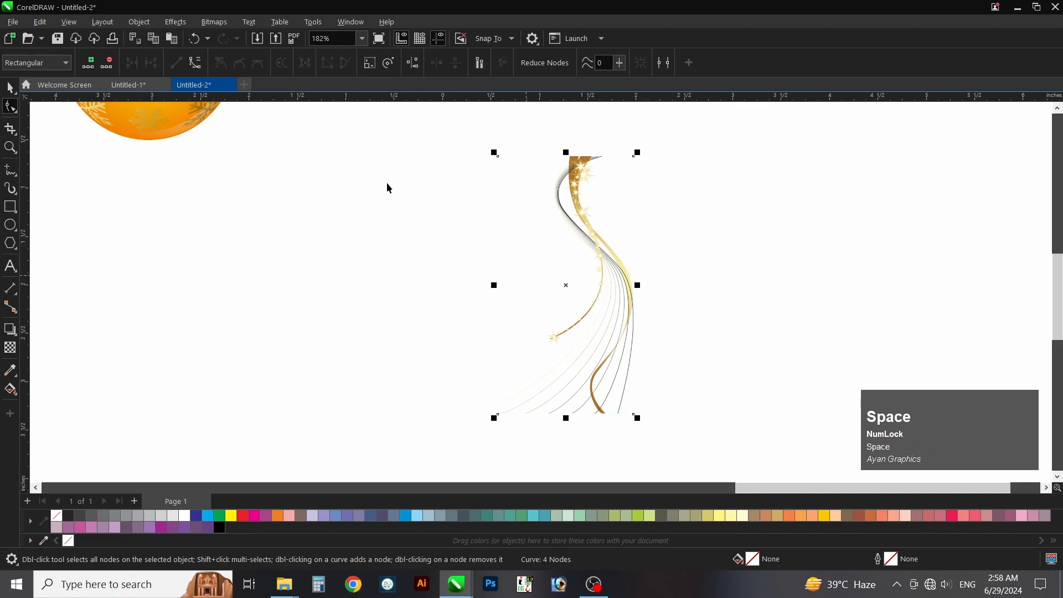
Place the cropped gold ribbon over the page's left edge with its top level with the page rectangle's top
{"action": "key", "text": "F4"}
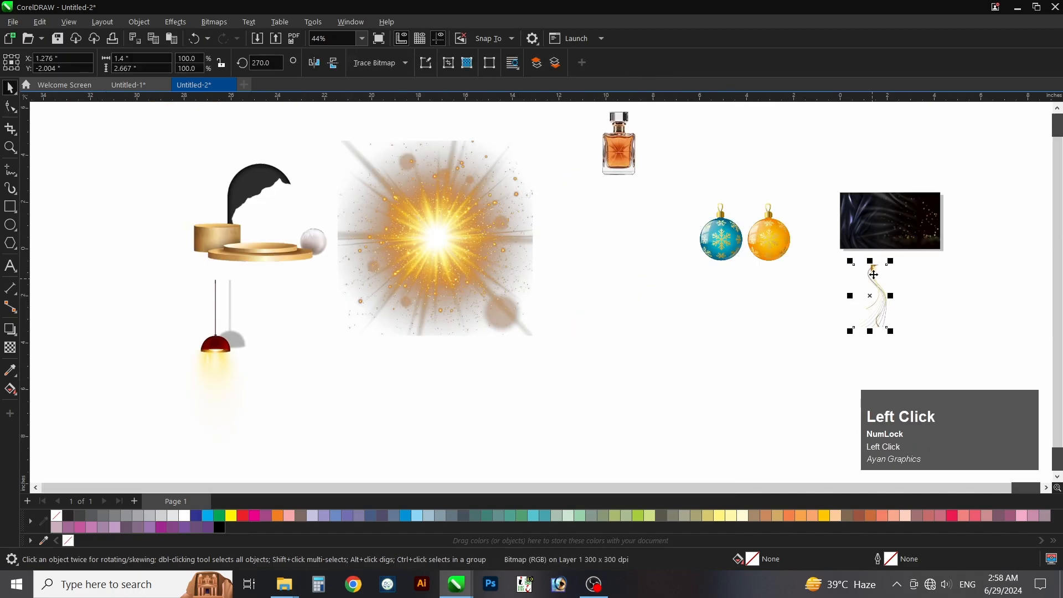
{"action": "left_click_drag", "start_coordinate": [874, 275], "coordinate": [849, 207]}
{"action": "key", "text": "z"}
{"action": "left_click_drag", "start_coordinate": [806, 161], "coordinate": [928, 273]}
{"action": "key", "text": "space"}
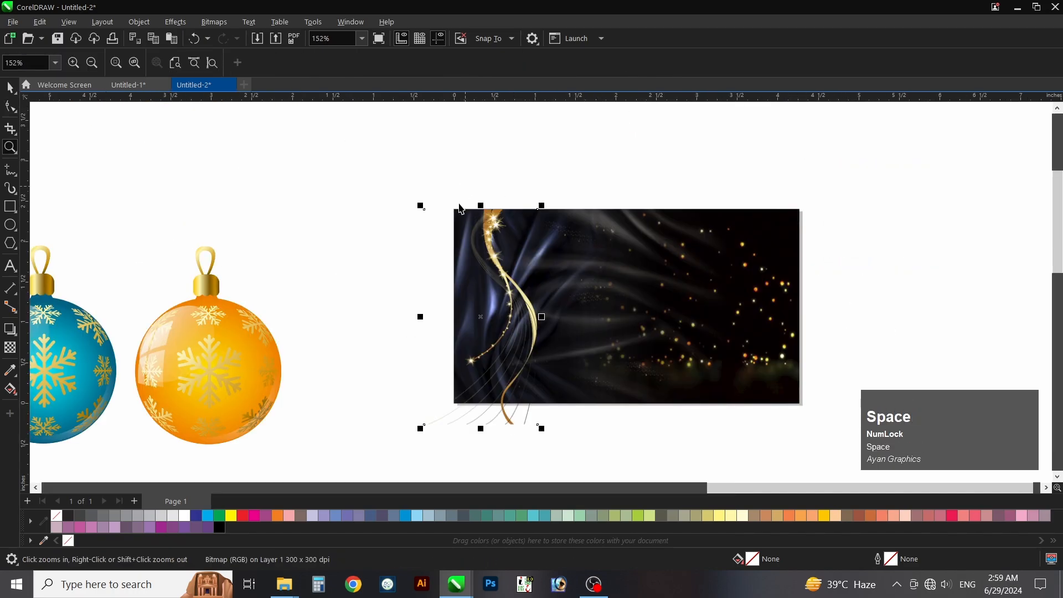
{"action": "left_click", "coordinate": [601, 268], "text": "shift"}
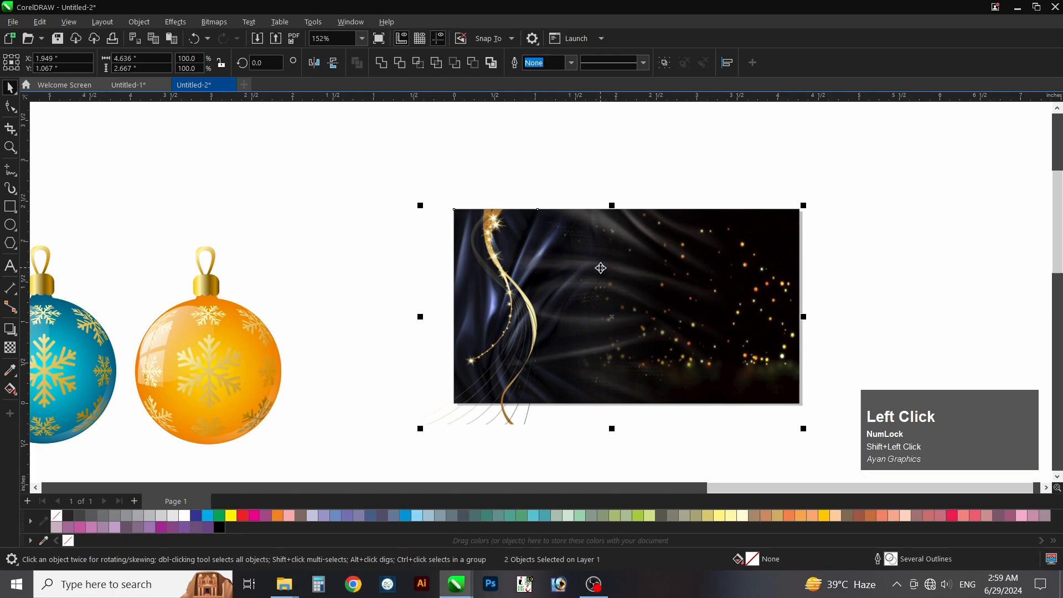
Shrink the gold ribbon to about 89.6% to match the page height and shift it slightly to the left
{"action": "left_click", "coordinate": [496, 231]}
{"action": "left_click_drag", "start_coordinate": [420, 431], "coordinate": [432, 406]}
{"action": "left_click_drag", "start_coordinate": [518, 289], "coordinate": [499, 289]}
Set the gold ribbon's transparency merge mode to Screen
{"action": "left_click", "coordinate": [9, 348]}
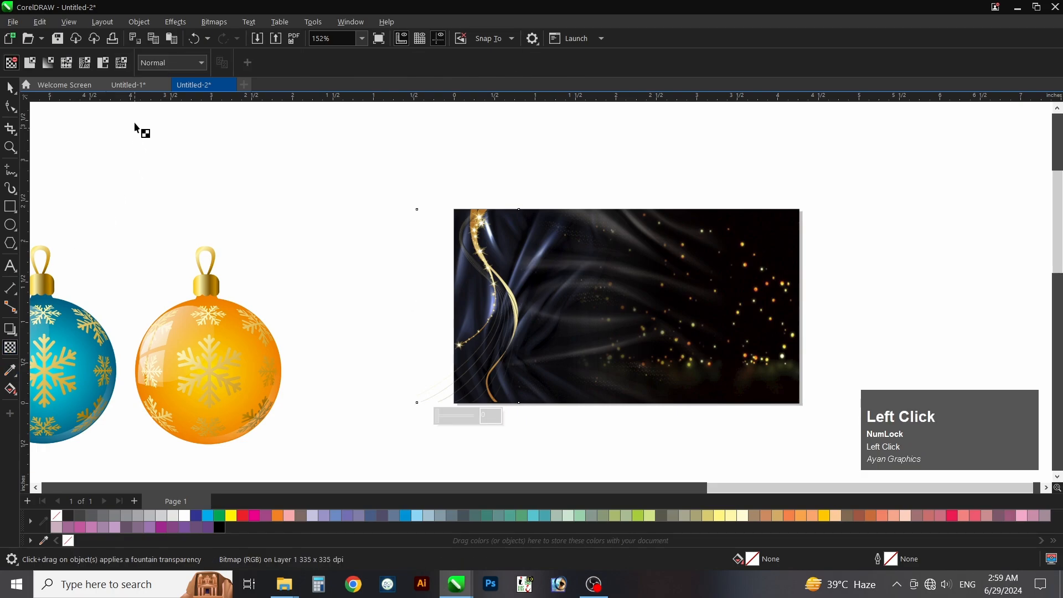
{"action": "left_click", "coordinate": [152, 62]}
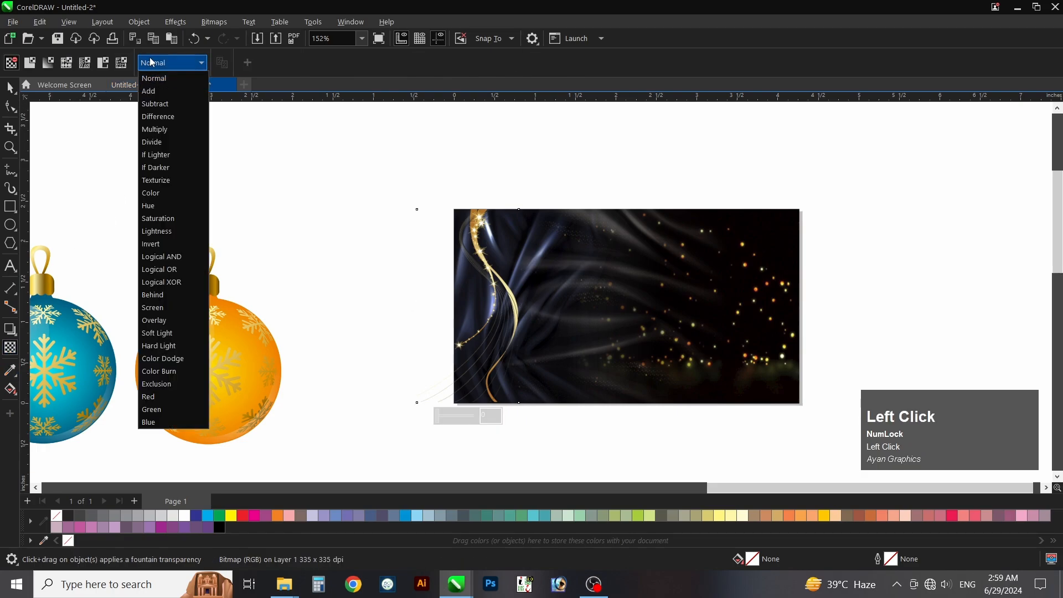
{"action": "left_click", "coordinate": [169, 307]}
Move the gold ribbon further left so its upper end partly runs off the page's left edge
{"action": "key", "text": "z"}
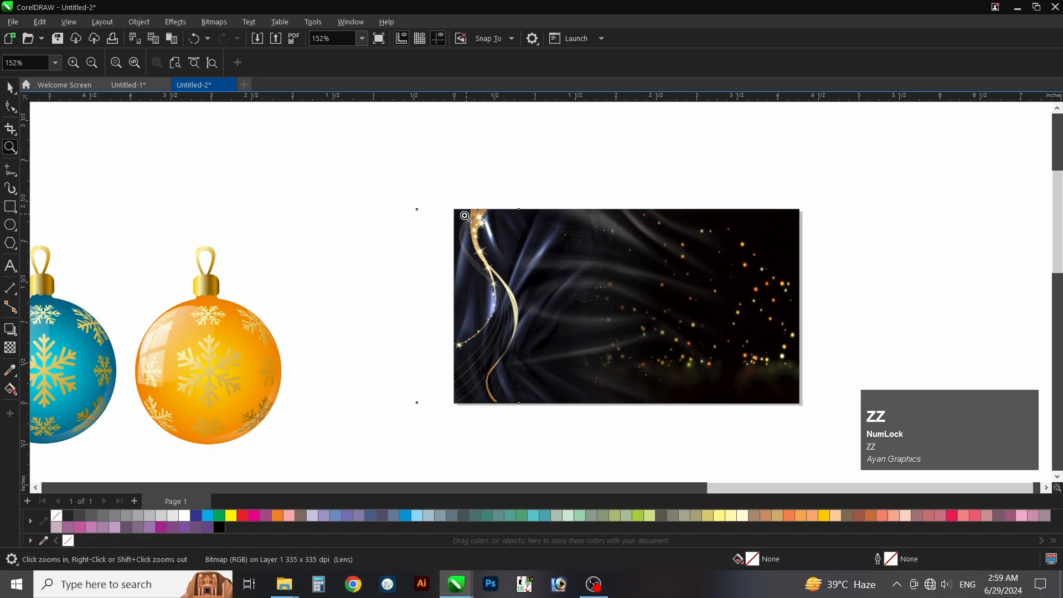
{"action": "left_click_drag", "start_coordinate": [426, 193], "coordinate": [579, 295]}
{"action": "key", "text": "space"}
{"action": "left_click_drag", "start_coordinate": [466, 169], "coordinate": [388, 186]}
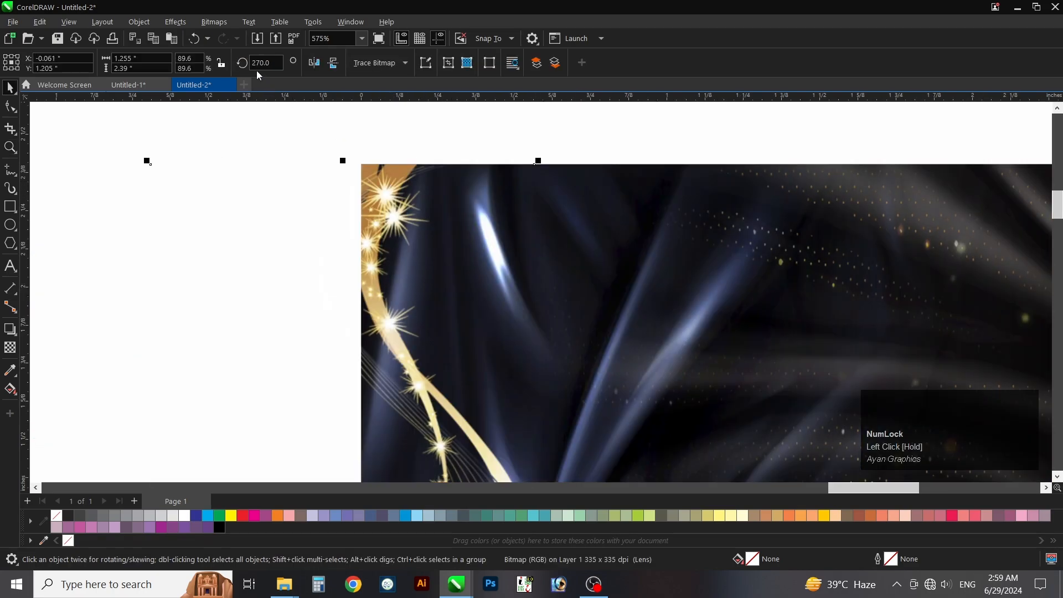
PowerClip the gold ribbon inside the page rectangle
{"action": "left_click", "coordinate": [139, 22]}
{"action": "mouse_move", "coordinate": [197, 70]}
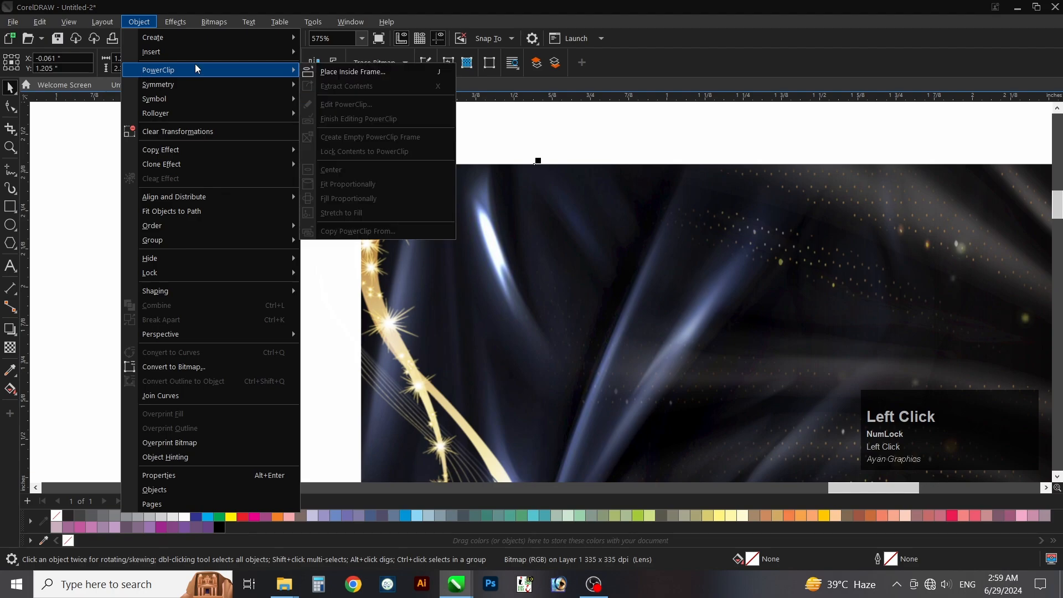
{"action": "left_click", "coordinate": [329, 72]}
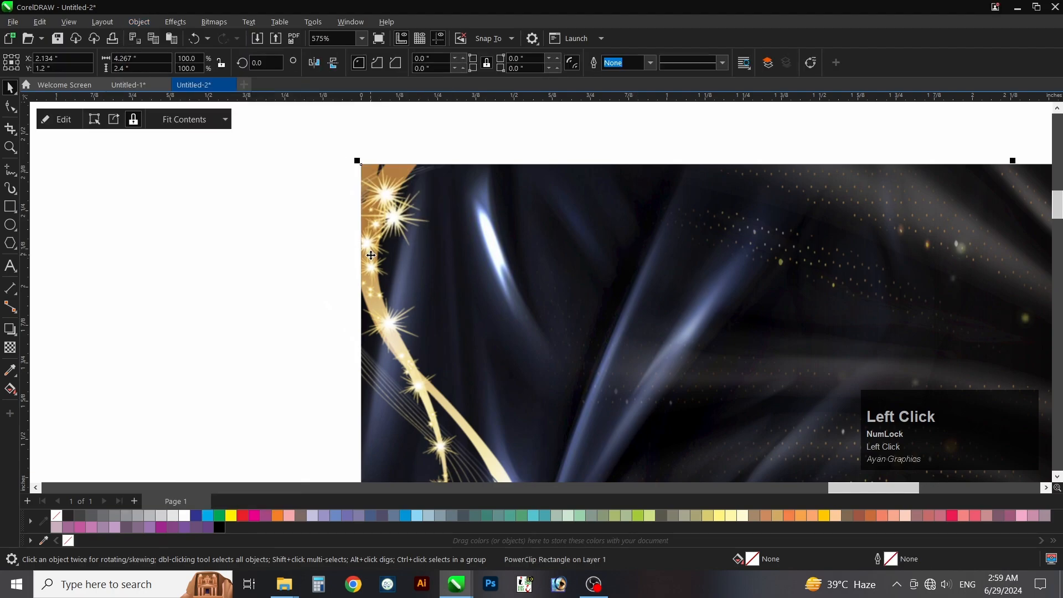
Shrink the golden light burst image to about 29.9% and move it onto the right half of the page
{"action": "key", "text": "F4"}
{"action": "left_click", "coordinate": [500, 254]}
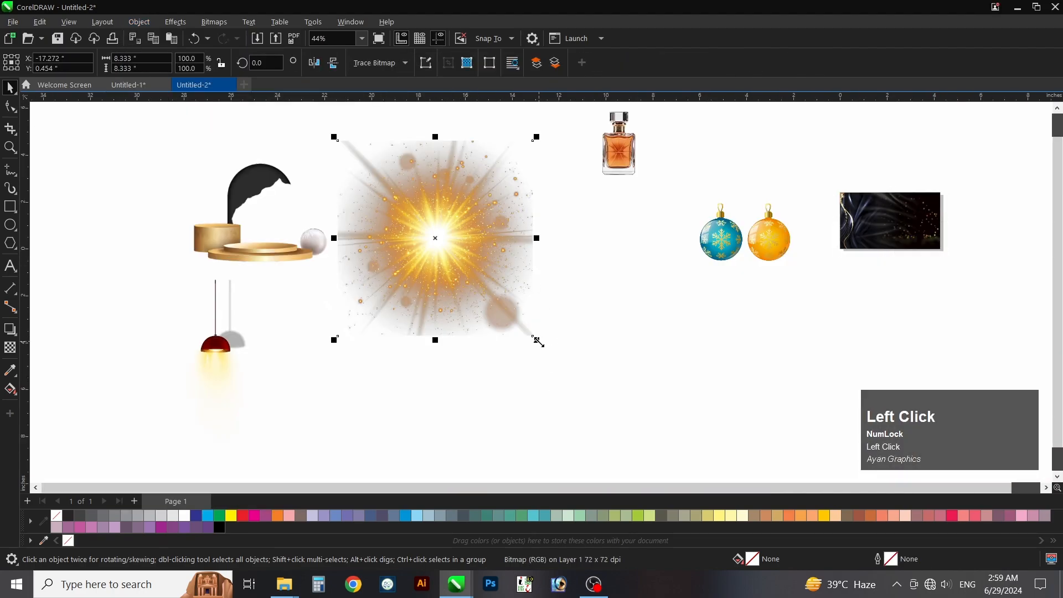
{"action": "left_click_drag", "start_coordinate": [537, 341], "coordinate": [465, 268]}
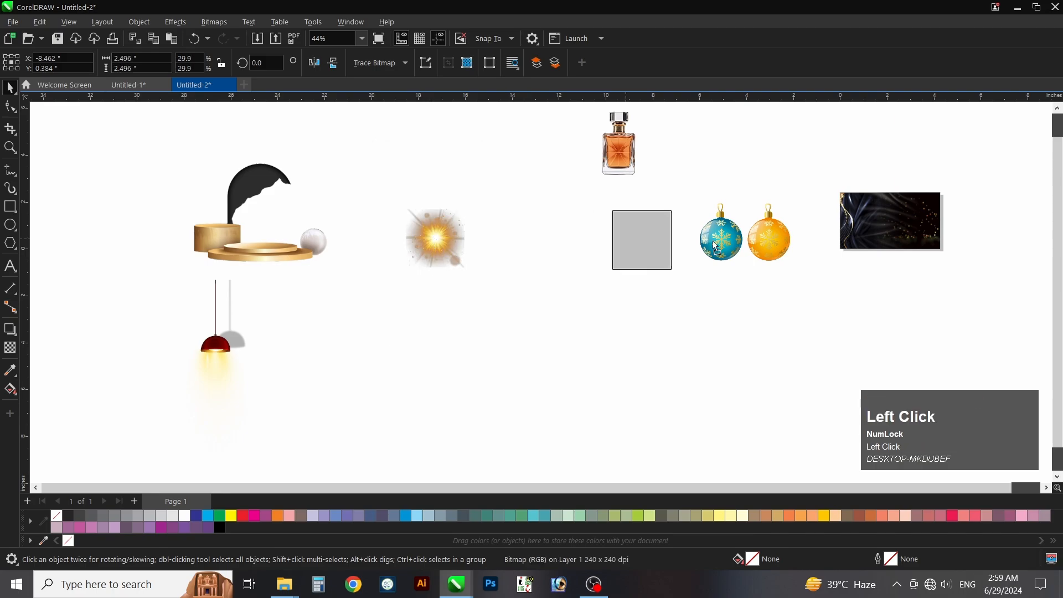
{"action": "left_click_drag", "start_coordinate": [715, 245], "coordinate": [913, 227]}
{"action": "key", "text": "z"}
{"action": "left_click_drag", "start_coordinate": [831, 182], "coordinate": [983, 275]}
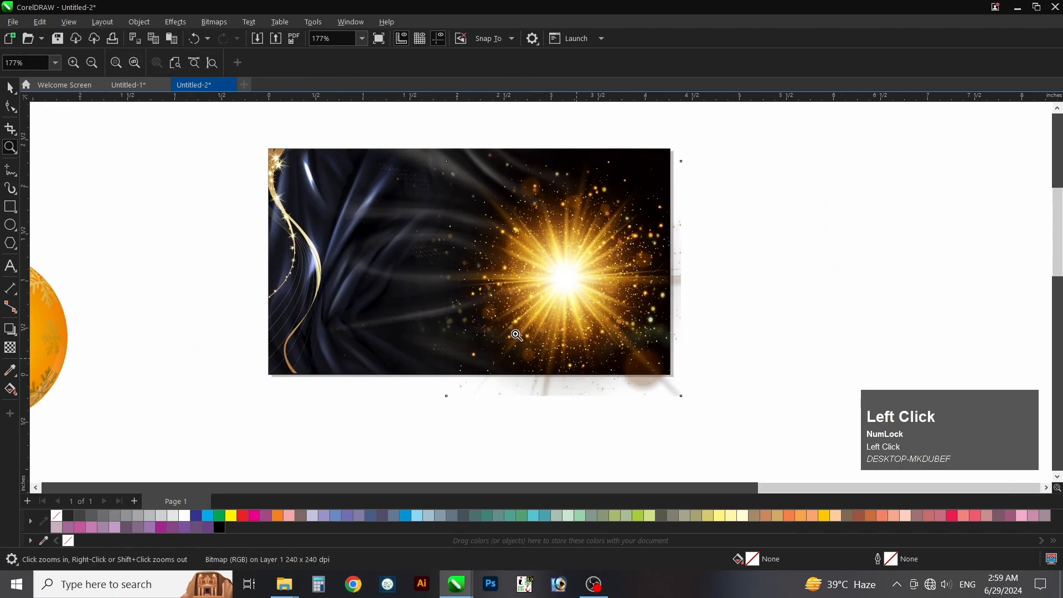
Centre the golden light burst horizontally and vertically on the page rectangle
{"action": "key", "text": "space"}
{"action": "left_click", "coordinate": [400, 248], "text": "shift"}
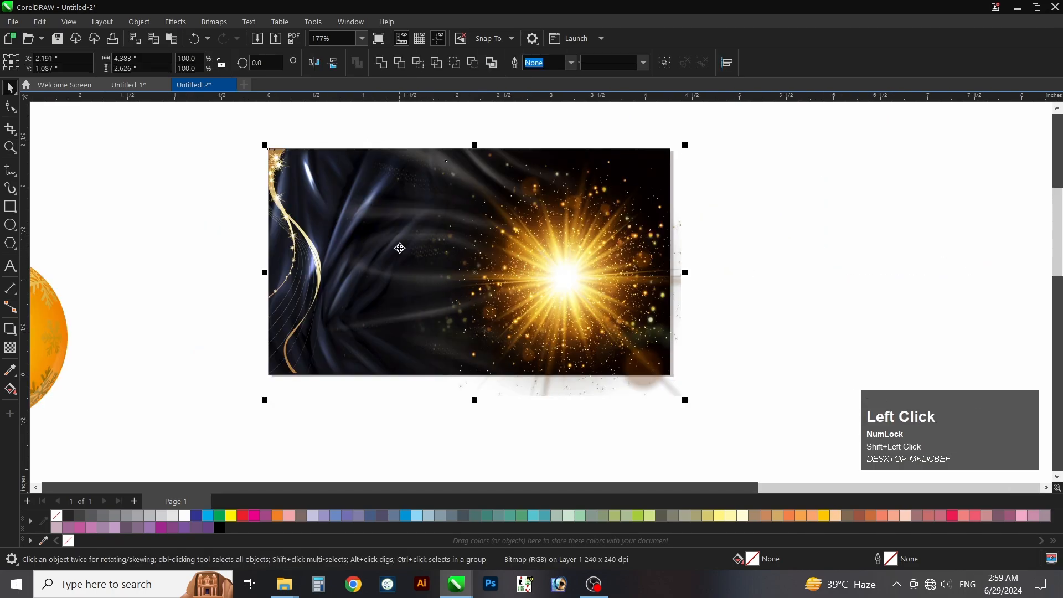
{"action": "left_click", "coordinate": [728, 65]}
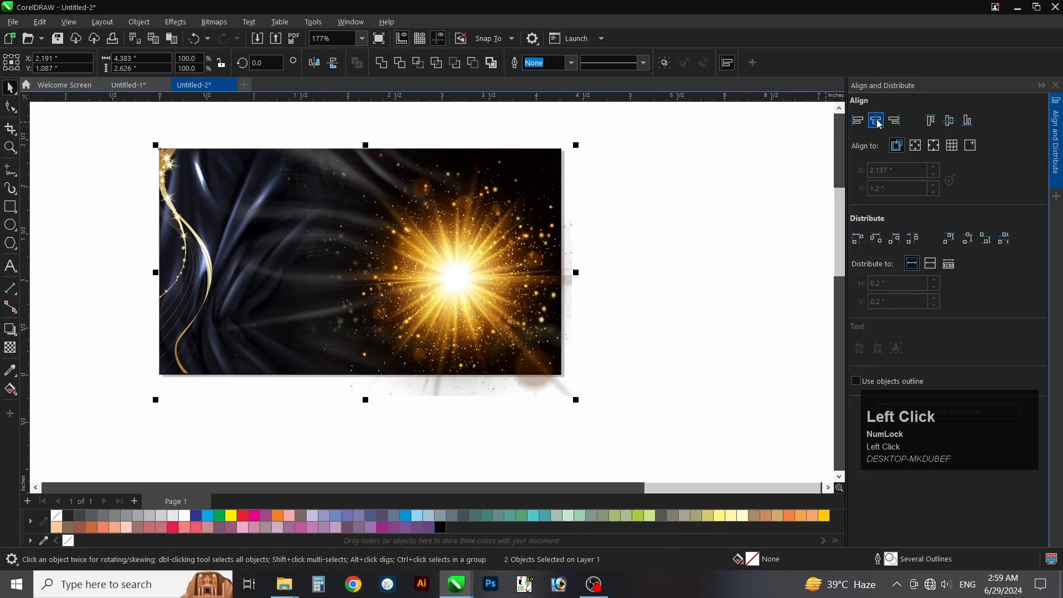
{"action": "left_click", "coordinate": [877, 123]}
{"action": "left_click", "coordinate": [949, 122]}
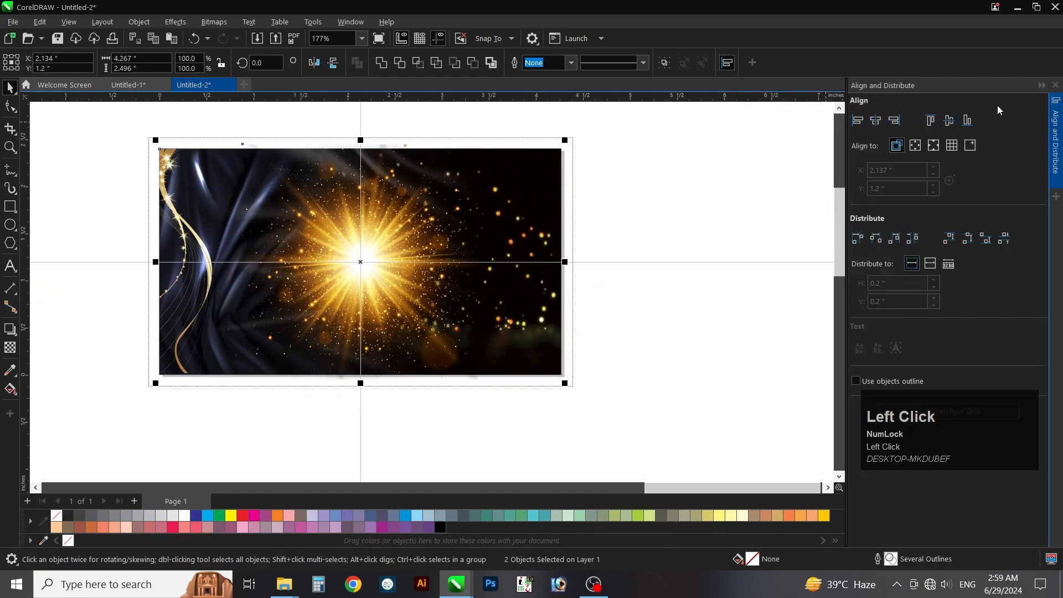
Set the golden light burst's transparency merge mode to Screen
{"action": "left_click", "coordinate": [1055, 86]}
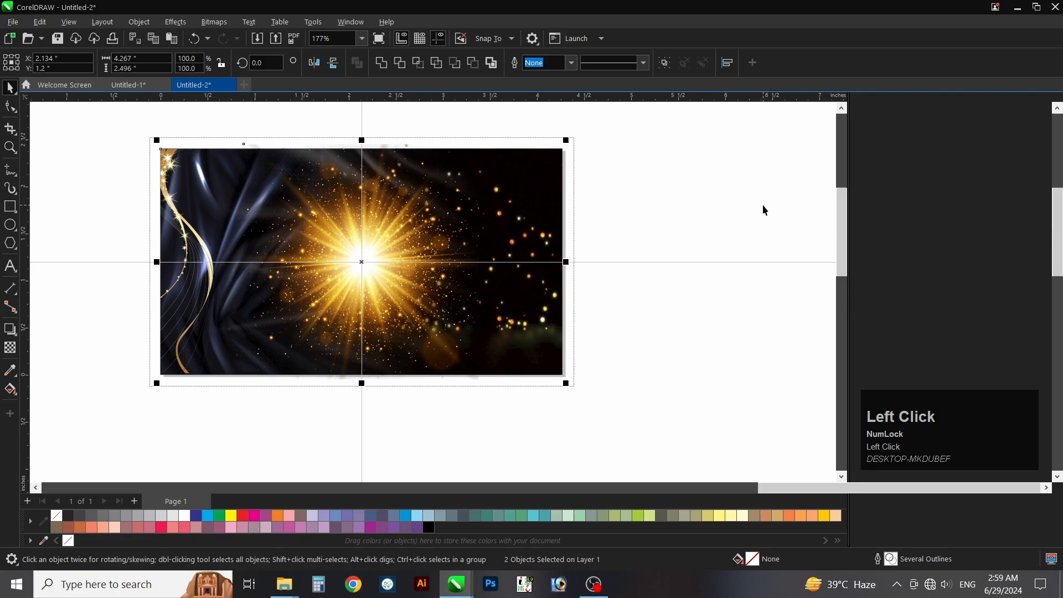
{"action": "left_click", "coordinate": [812, 207]}
{"action": "left_click", "coordinate": [10, 347]}
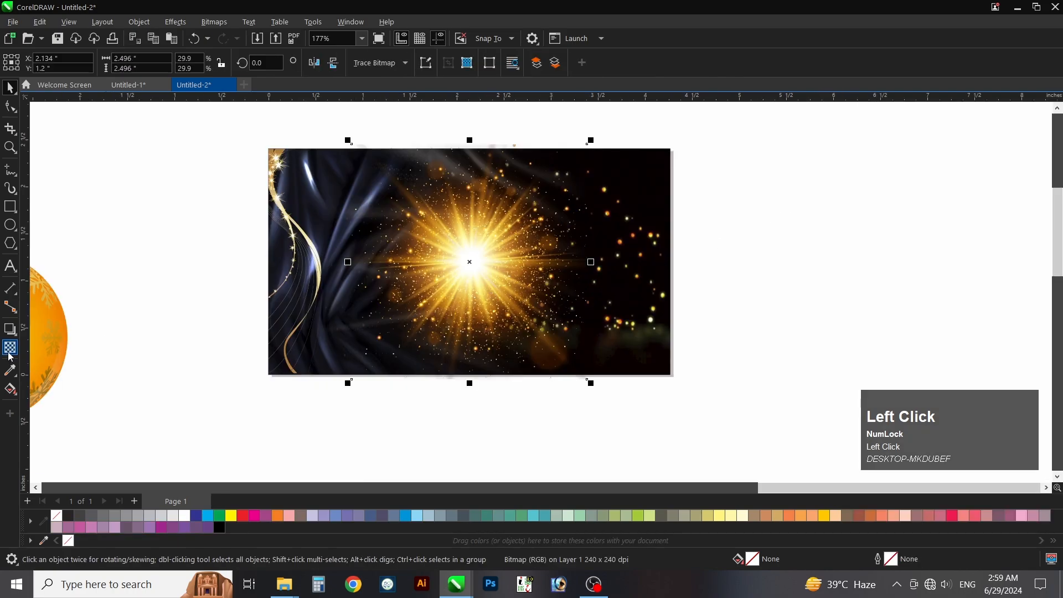
{"action": "left_click", "coordinate": [153, 65]}
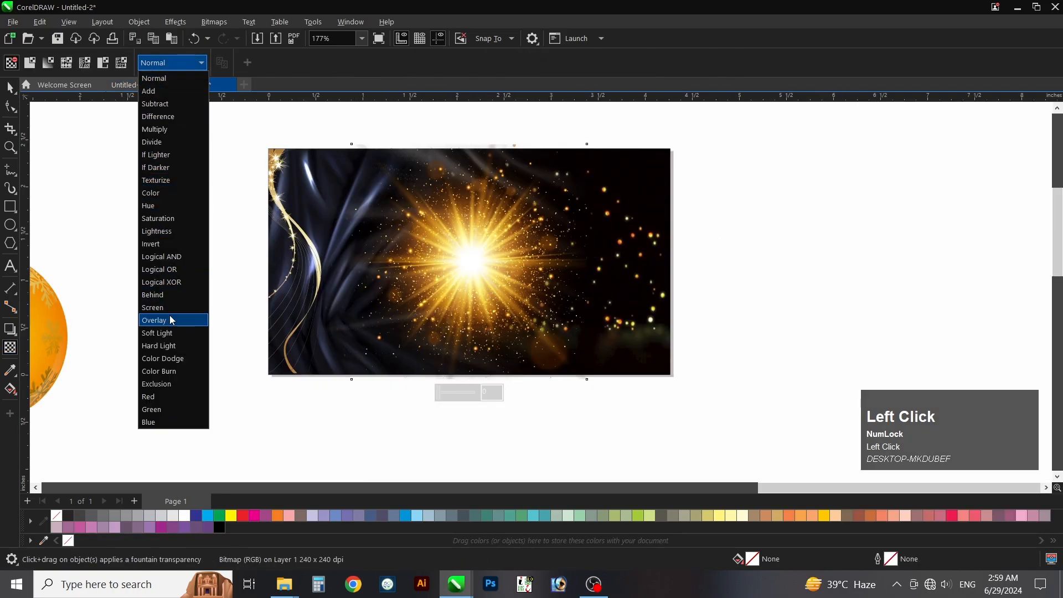
{"action": "left_click", "coordinate": [161, 310]}
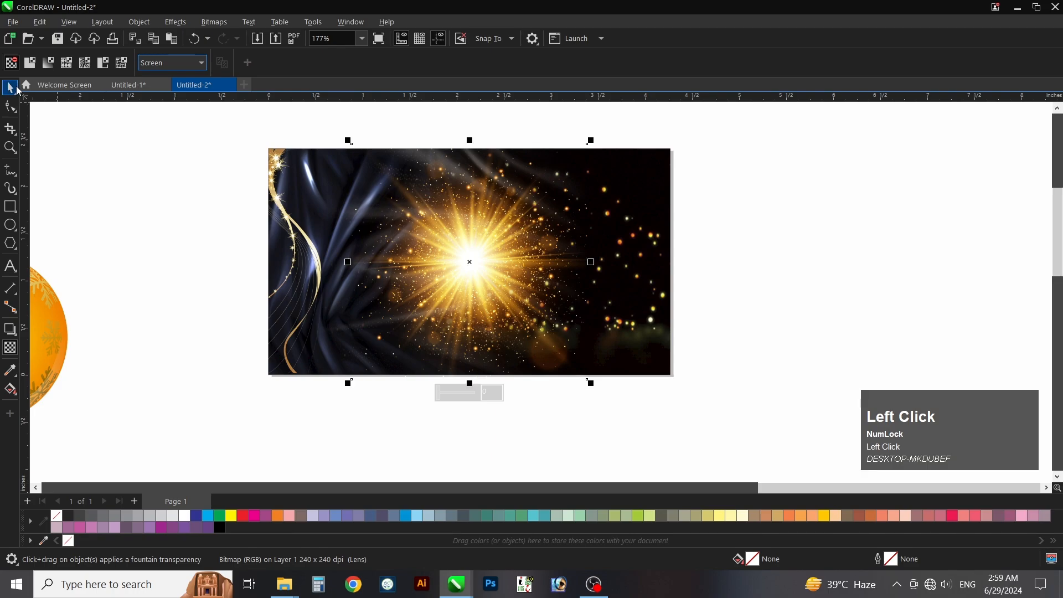
Move the golden light burst onto the right half of the page and PowerClip it inside the page rectangle
{"action": "left_click", "coordinate": [17, 90]}
{"action": "left_click", "coordinate": [452, 240]}
{"action": "left_click_drag", "start_coordinate": [453, 240], "coordinate": [539, 241]}
{"action": "key", "text": "z"}
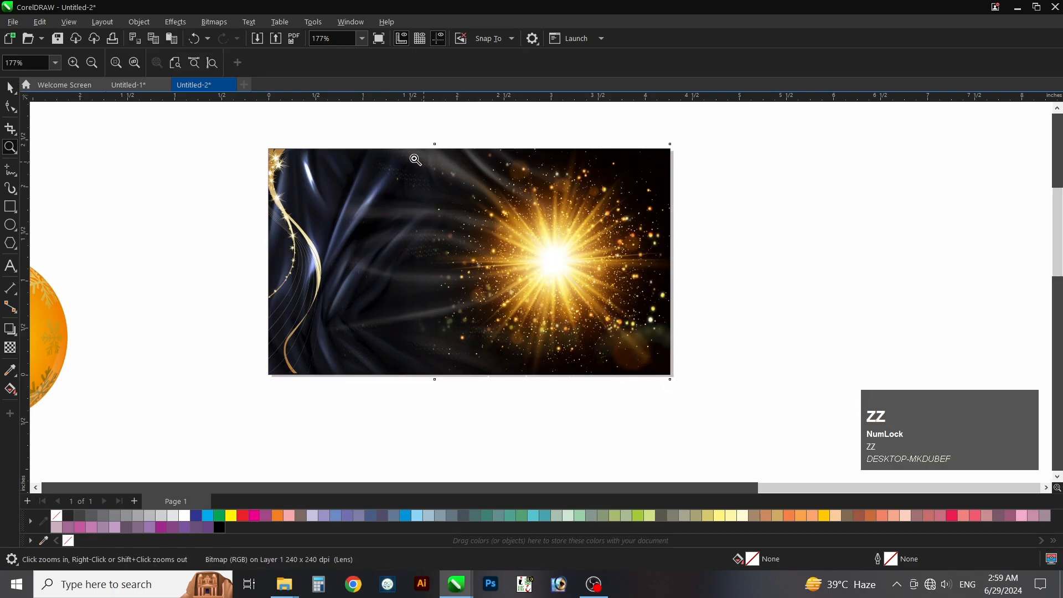
{"action": "left_click_drag", "start_coordinate": [771, 405], "coordinate": [771, 405]}
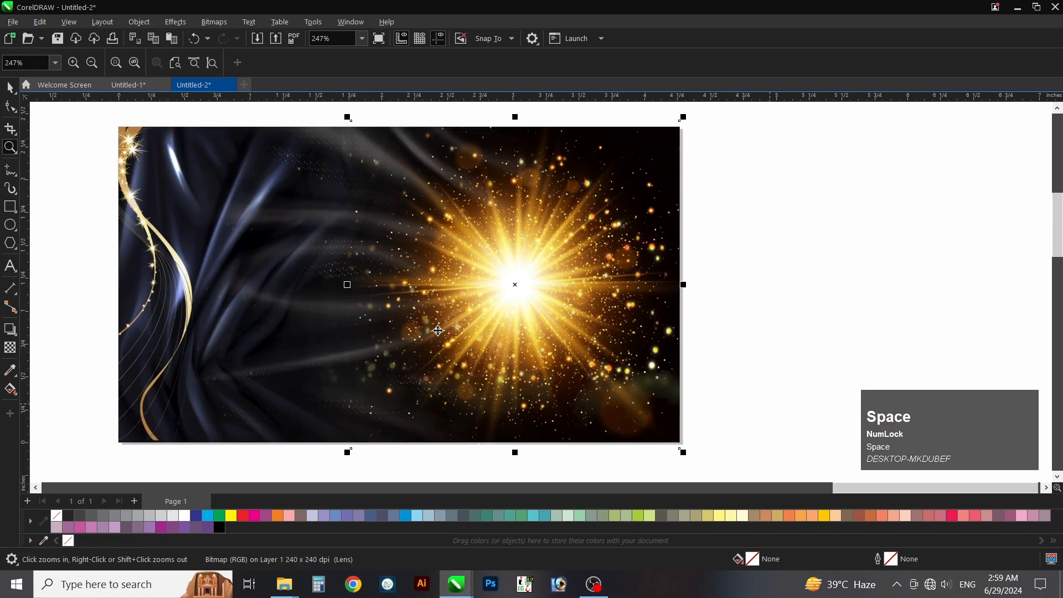
{"action": "key", "text": "space"}
{"action": "left_click", "coordinate": [233, 209]}
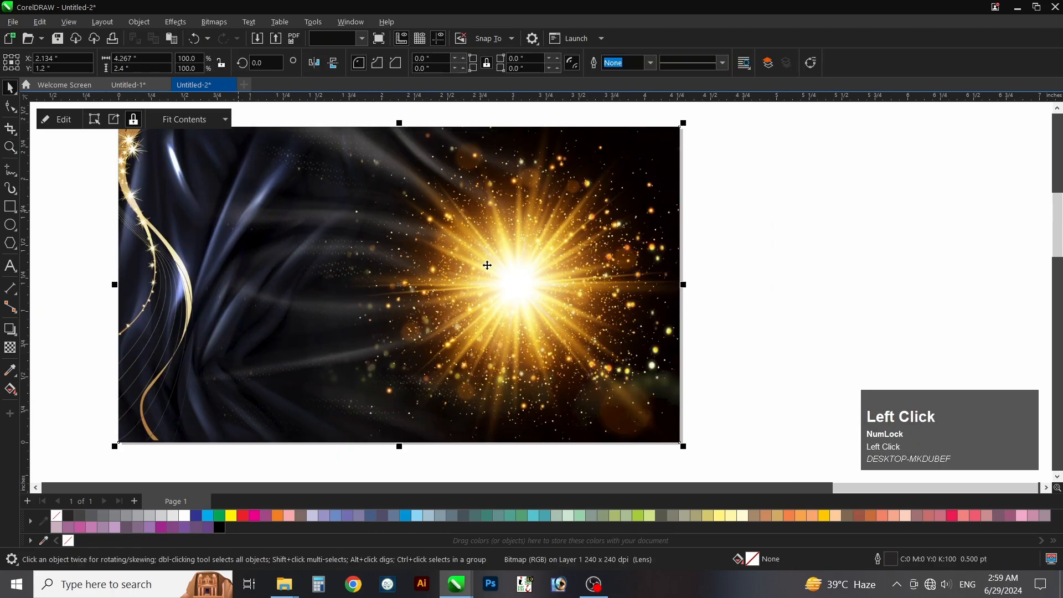
Move the gold podium image into the empty space between the hanging lamp and the ornaments
{"action": "key", "text": "F4"}
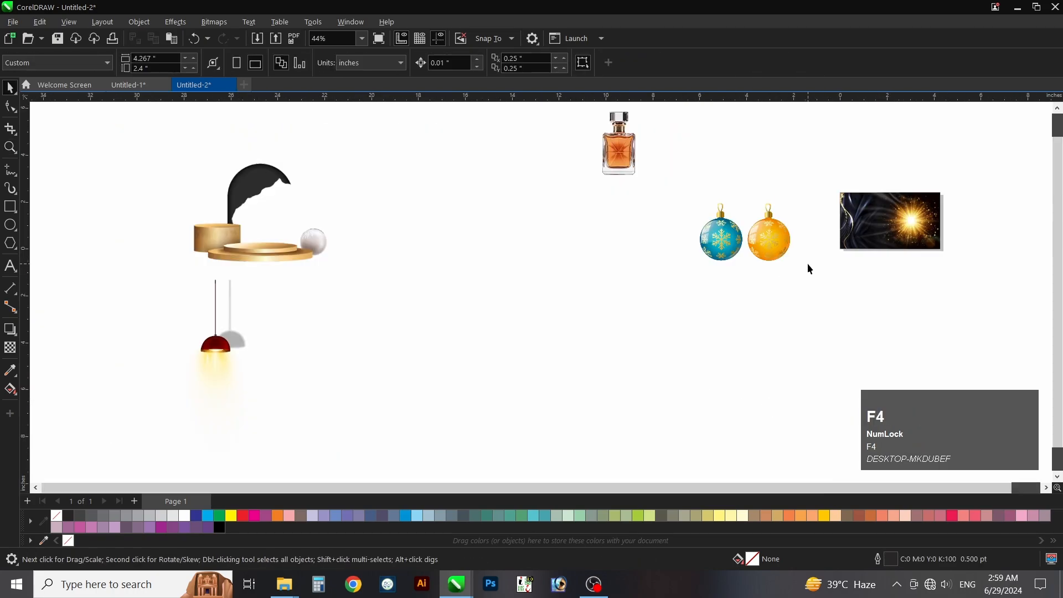
{"action": "left_click", "coordinate": [262, 258]}
{"action": "left_click_drag", "start_coordinate": [262, 258], "coordinate": [500, 313]}
Crop the dark arch off the top of the podium image and shrink the image to about 9.9%
{"action": "key", "text": "z"}
{"action": "left_click_drag", "start_coordinate": [340, 194], "coordinate": [719, 426]}
{"action": "key", "text": "space"}
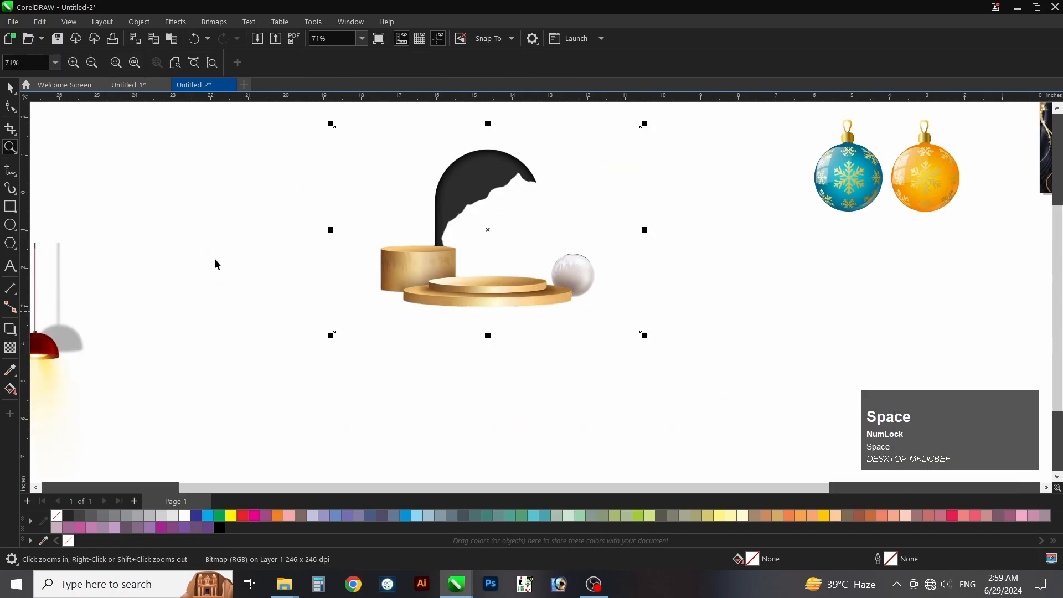
{"action": "left_click", "coordinate": [10, 106]}
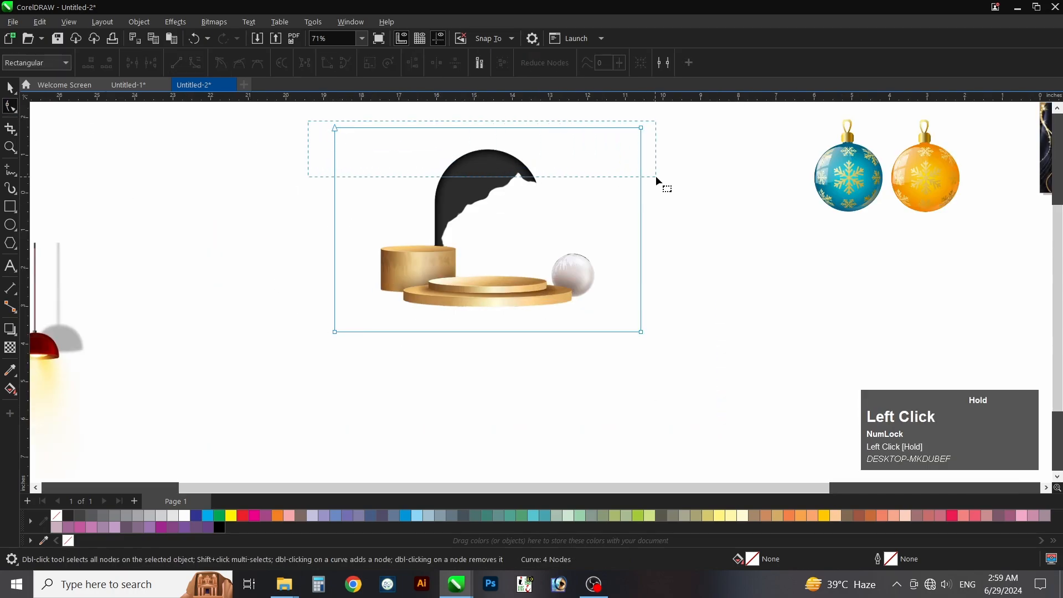
{"action": "left_click_drag", "start_coordinate": [644, 131], "coordinate": [655, 251]}
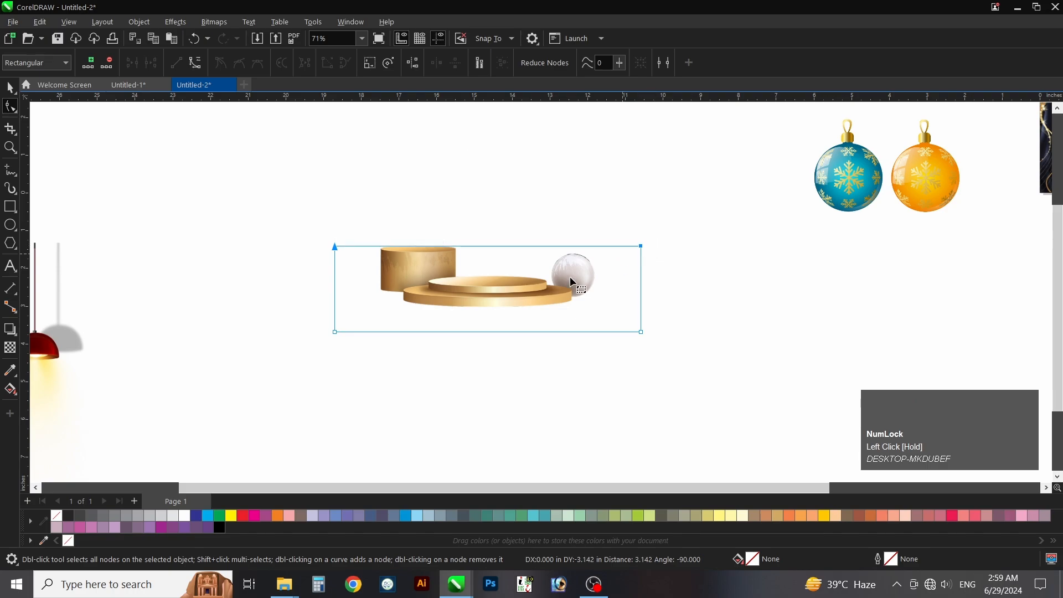
{"action": "key", "text": "space"}
{"action": "key", "text": "F4"}
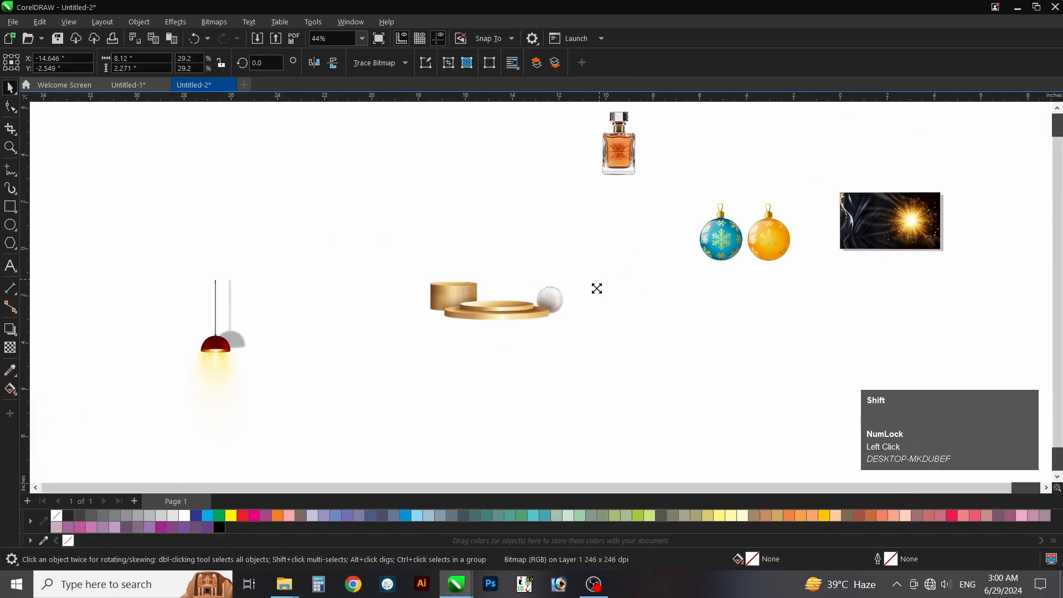
{"action": "left_click_drag", "start_coordinate": [590, 297], "coordinate": [533, 294]}
Move the red hanging lamp over the page's upper-right corner and shrink it to about 41.1%
{"action": "left_click_drag", "start_coordinate": [763, 220], "coordinate": [945, 157]}
{"action": "key", "text": "z"}
{"action": "left_click_drag", "start_coordinate": [814, 284], "coordinate": [712, 317]}
{"action": "left_click_drag", "start_coordinate": [695, 325], "coordinate": [1052, 96]}
{"action": "key", "text": "space"}
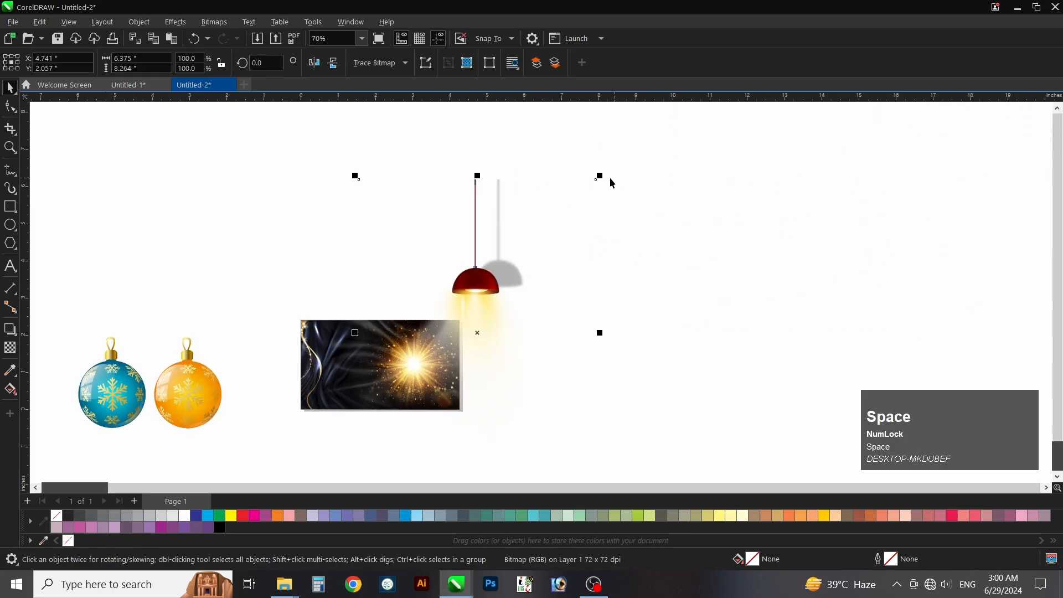
{"action": "left_click_drag", "start_coordinate": [599, 179], "coordinate": [605, 364]}
Rotate the lamp to about 305.5° so its light points toward the page's lower left
{"action": "key", "text": "z"}
{"action": "key", "text": "space"}
{"action": "left_click", "coordinate": [605, 364]}
{"action": "left_click_drag", "start_coordinate": [702, 211], "coordinate": [745, 337]}
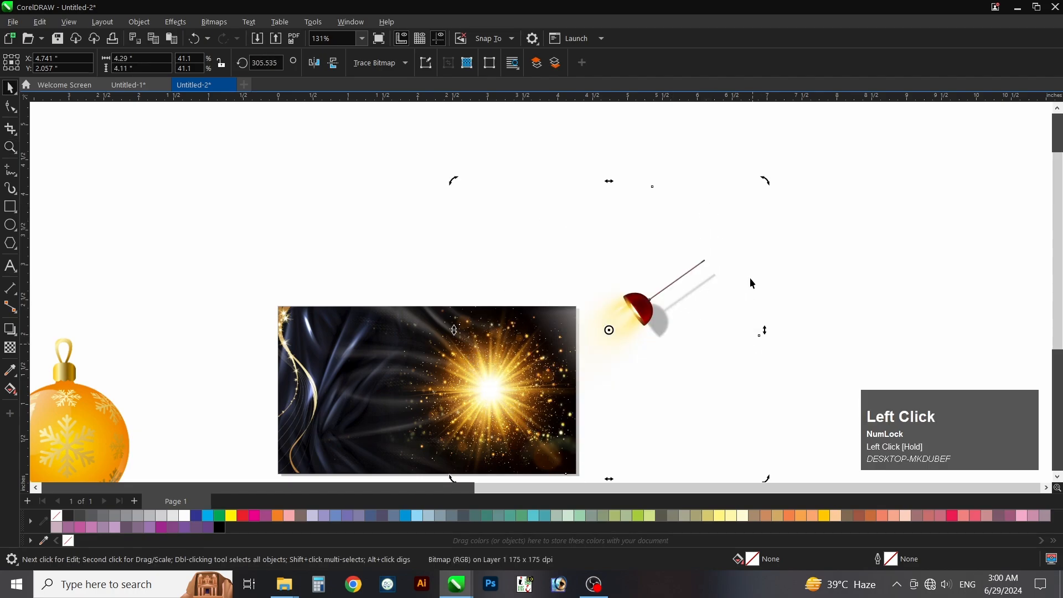
Shrink the lamp to about 27.3% at a rotation of about 311.2° and place its shade on the page's upper-right corner
{"action": "left_click_drag", "start_coordinate": [765, 184], "coordinate": [711, 232]}
{"action": "key", "text": "space"}
{"action": "key", "text": "space"}
{"action": "left_click_drag", "start_coordinate": [616, 282], "coordinate": [593, 288]}
{"action": "key", "text": "space"}
{"action": "left_click", "coordinate": [548, 310]}
{"action": "key", "text": "space"}
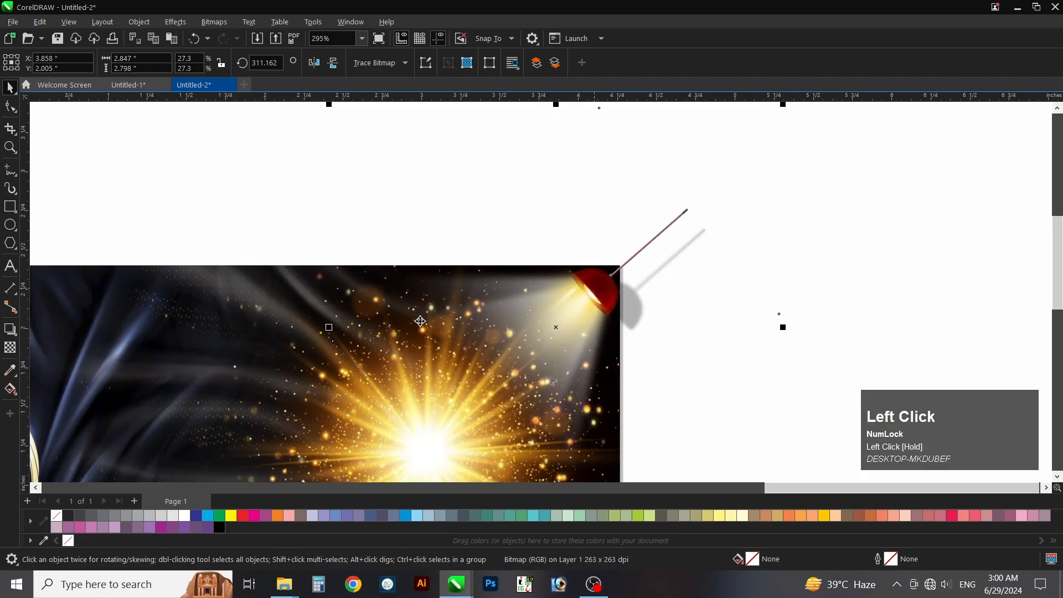
PowerClip the lamp inside the page rectangle
{"action": "key", "text": "j"}
{"action": "left_click", "coordinate": [143, 331]}
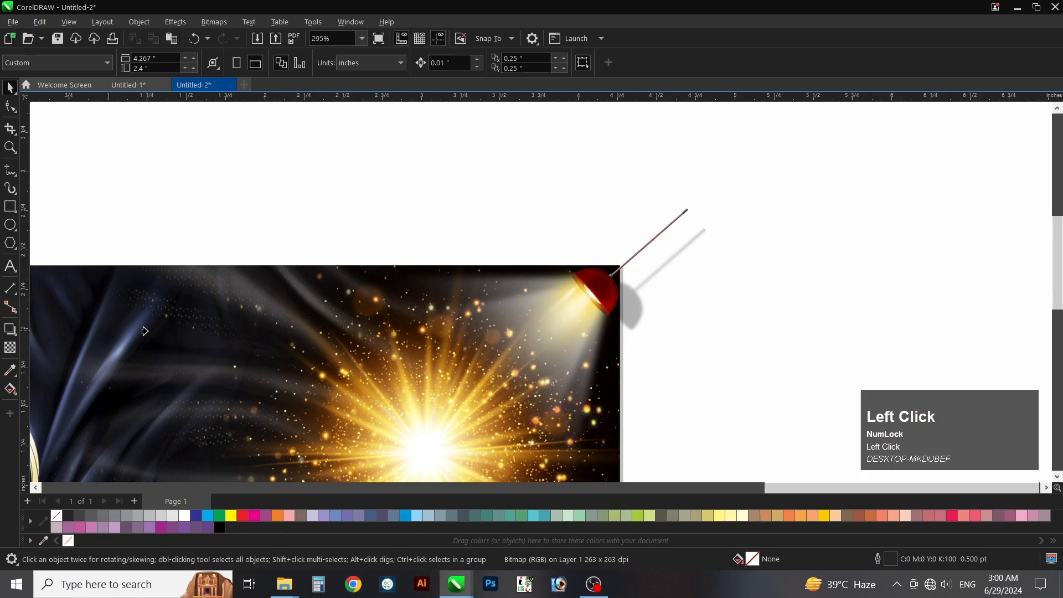
{"action": "left_click", "coordinate": [186, 231]}
Crop the blue ball out of the ornaments image, leaving only the orange ornament
{"action": "key", "text": "F4"}
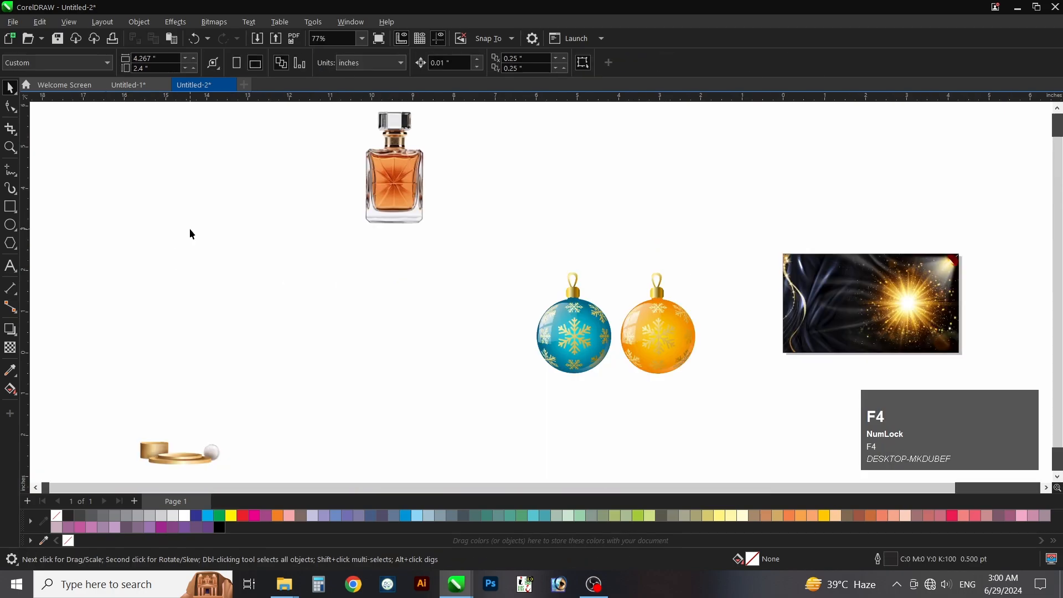
{"action": "left_click", "coordinate": [636, 333]}
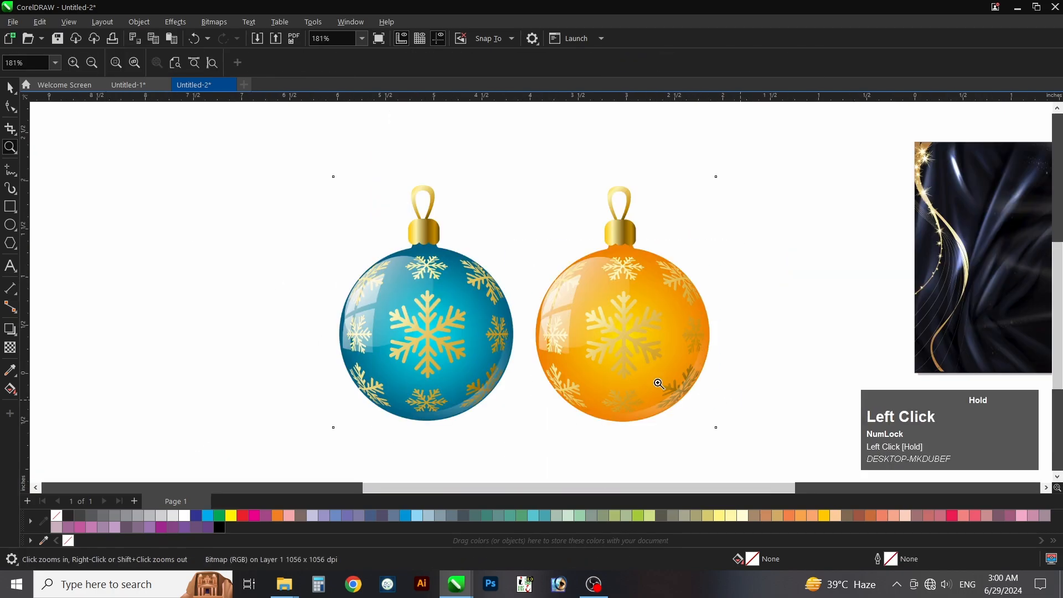
{"action": "key", "text": "shift+F2"}
{"action": "key", "text": "space"}
{"action": "left_click", "coordinate": [10, 107]}
{"action": "left_click_drag", "start_coordinate": [421, 457], "coordinate": [420, 456]}
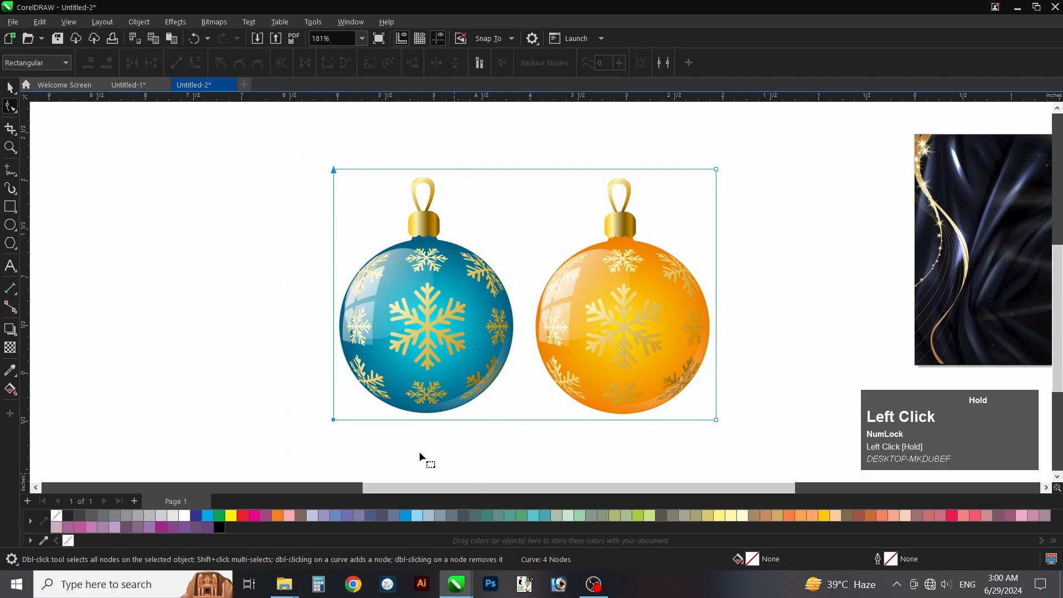
{"action": "left_click_drag", "start_coordinate": [334, 423], "coordinate": [526, 427]}
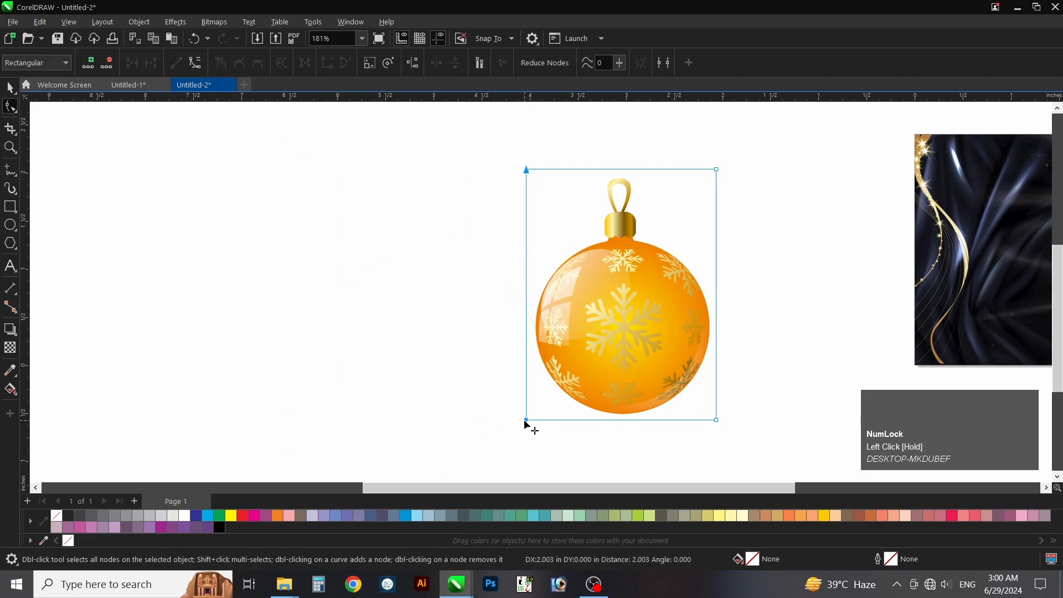
{"action": "key", "text": "space"}
Place the podium image on the page's lower-right area below the light burst and set its merge mode to Screen
{"action": "key", "text": "F4"}
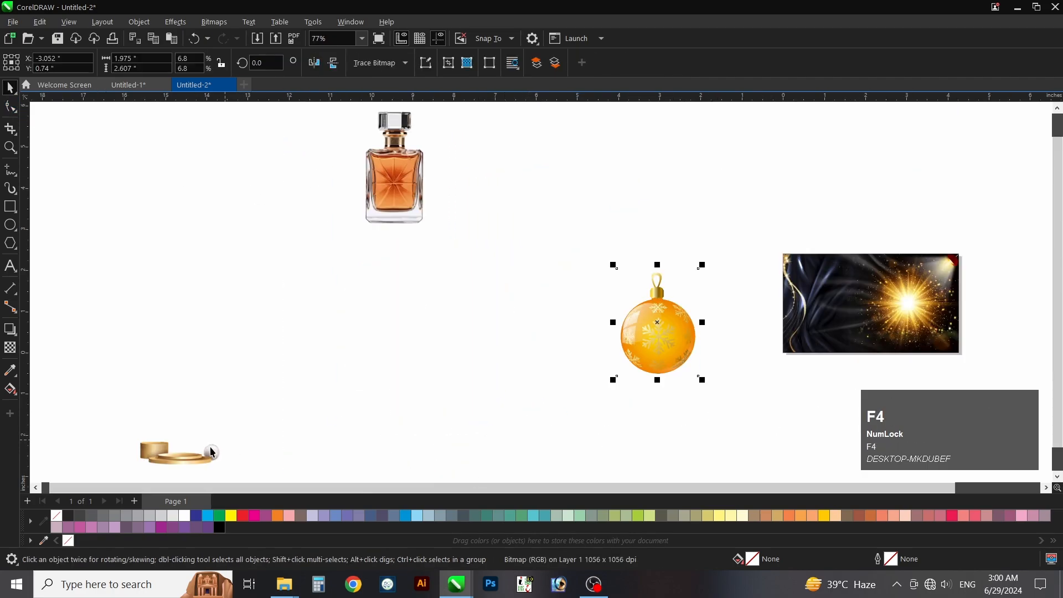
{"action": "left_click_drag", "start_coordinate": [177, 451], "coordinate": [913, 327]}
{"action": "key", "text": "z"}
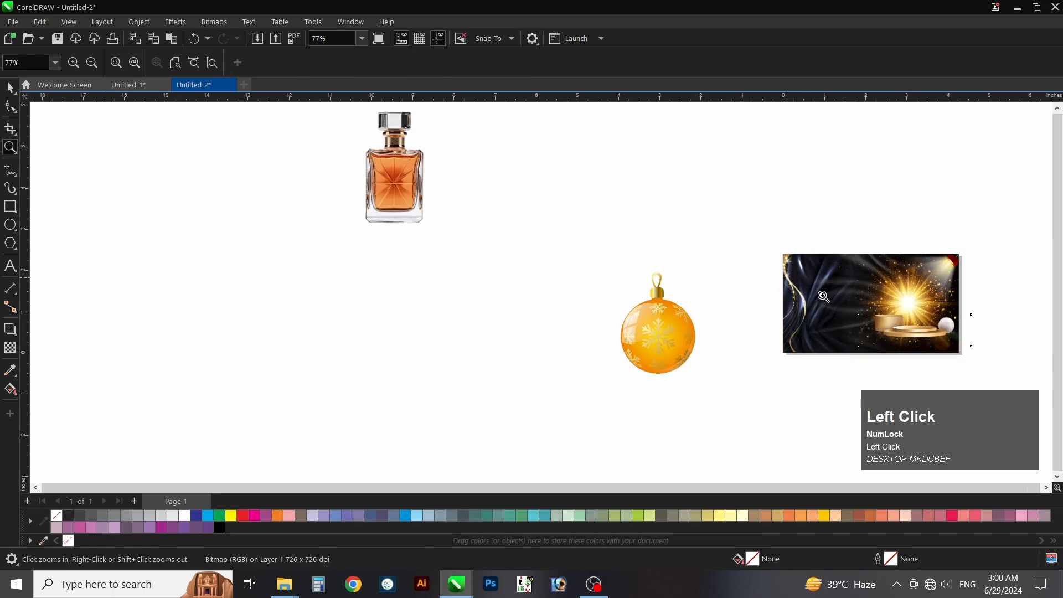
{"action": "left_click_drag", "start_coordinate": [786, 277], "coordinate": [982, 372]}
{"action": "key", "text": "space"}
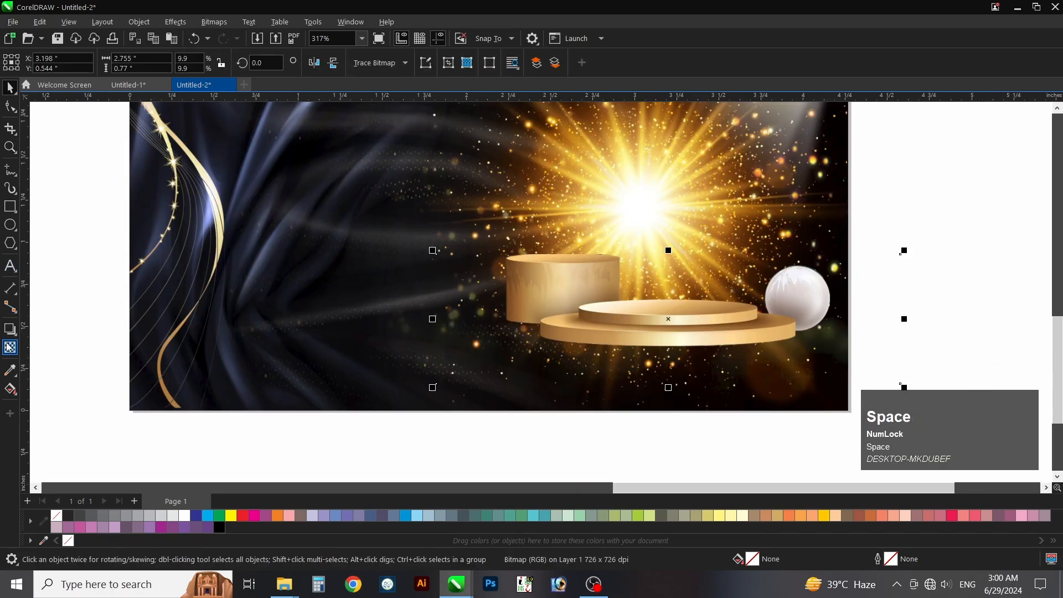
{"action": "left_click", "coordinate": [10, 347]}
{"action": "left_click", "coordinate": [200, 62]}
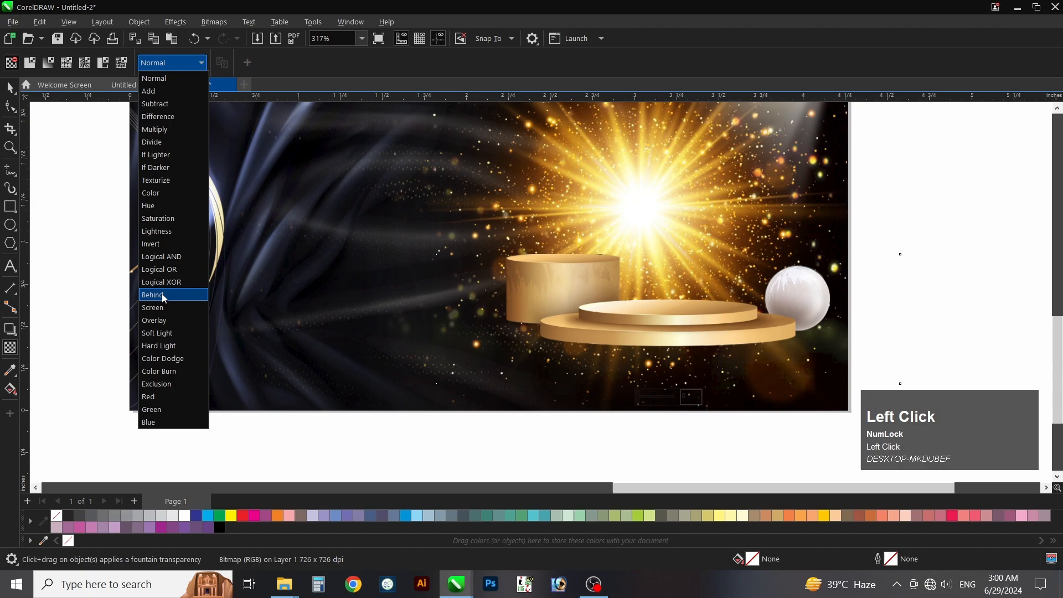
{"action": "left_click", "coordinate": [163, 307]}
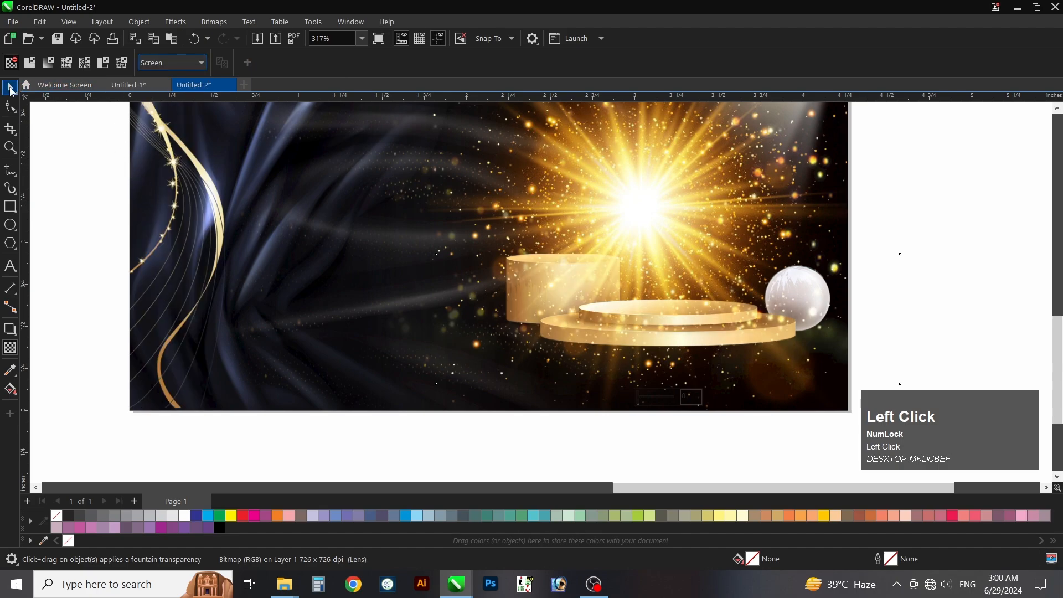
Lower the podium image toward the page's bottom edge and enlarge it to about 10.6%
{"action": "left_click", "coordinate": [10, 89]}
{"action": "left_click", "coordinate": [712, 339]}
{"action": "left_click_drag", "start_coordinate": [712, 339], "coordinate": [729, 391]}
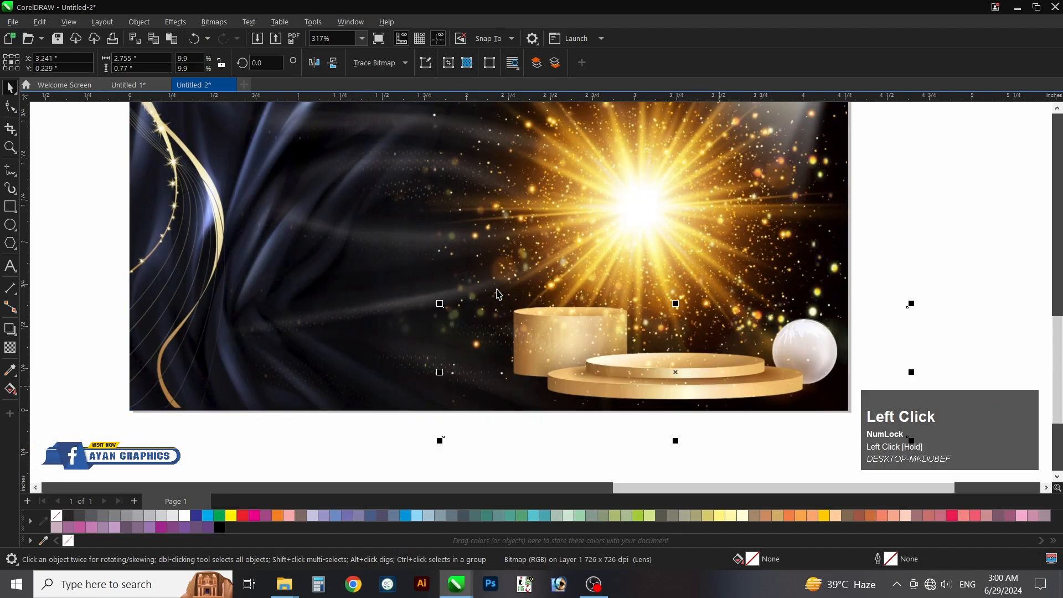
{"action": "left_click_drag", "start_coordinate": [439, 303], "coordinate": [409, 292]}
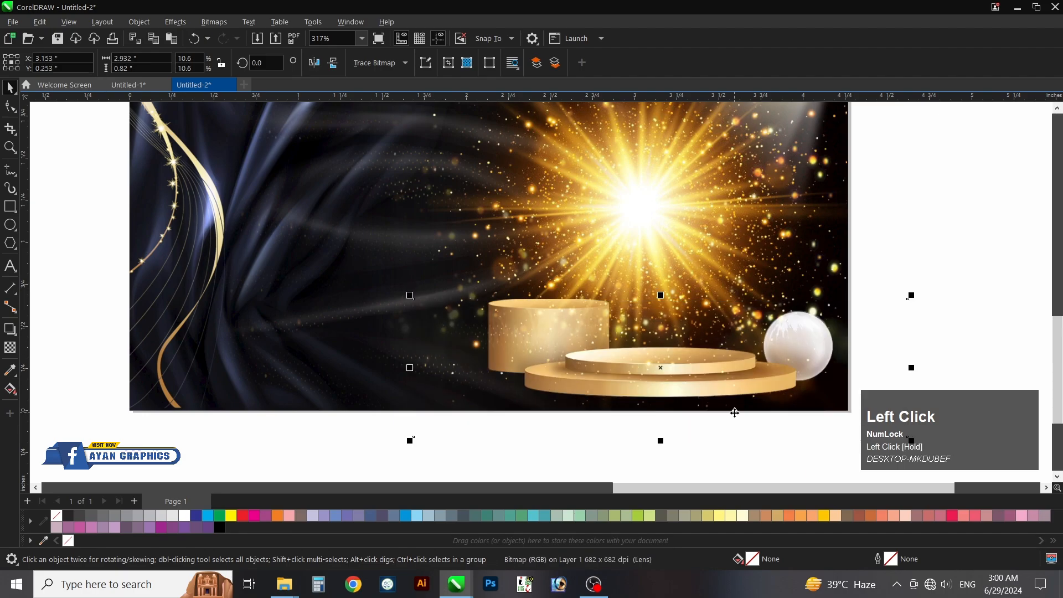
{"action": "left_click_drag", "start_coordinate": [723, 391], "coordinate": [722, 389]}
Move the perfume bottle image to the empty area just beside the banner page
{"action": "key", "text": "F4"}
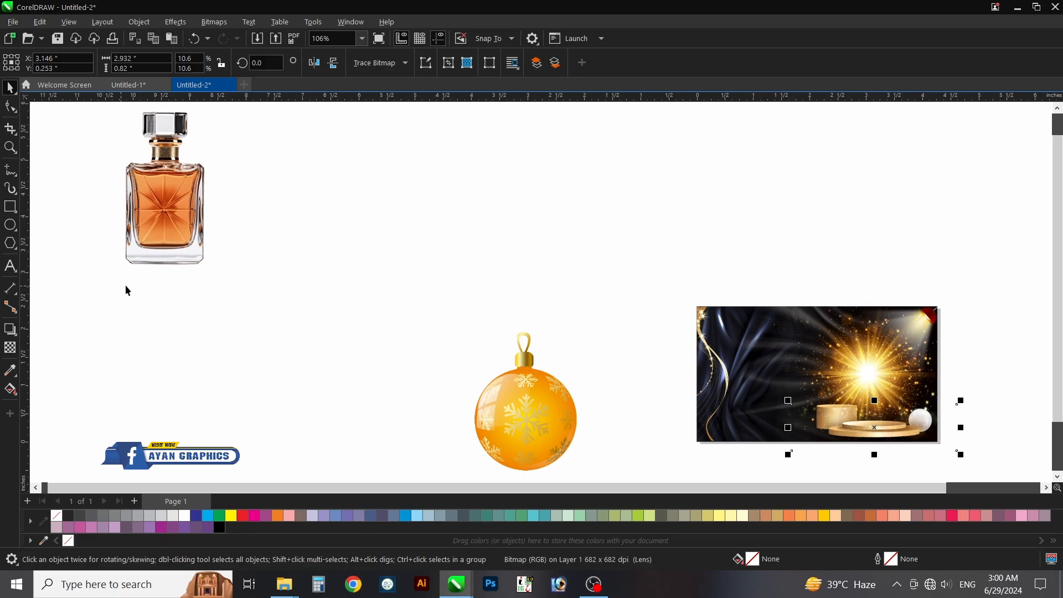
{"action": "left_click_drag", "start_coordinate": [145, 221], "coordinate": [597, 320]}
{"action": "key", "text": "z"}
{"action": "left_click_drag", "start_coordinate": [538, 183], "coordinate": [723, 450]}
{"action": "key", "text": "space"}
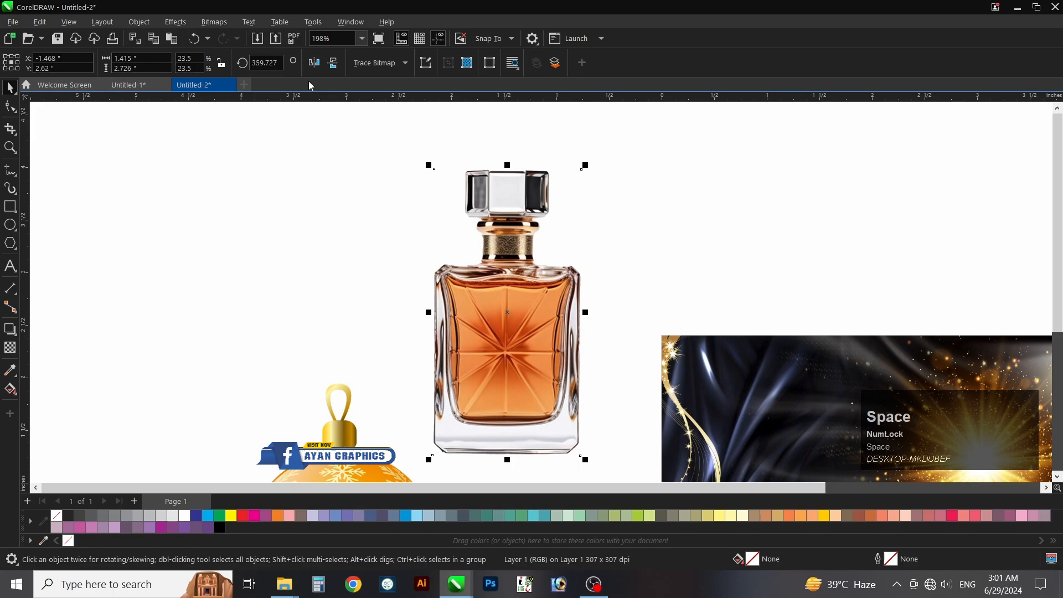
Trace the perfume bottle with the Clipart outline trace and move the traced copy to the left of the original
{"action": "left_click", "coordinate": [374, 62]}
{"action": "mouse_move", "coordinate": [388, 111]}
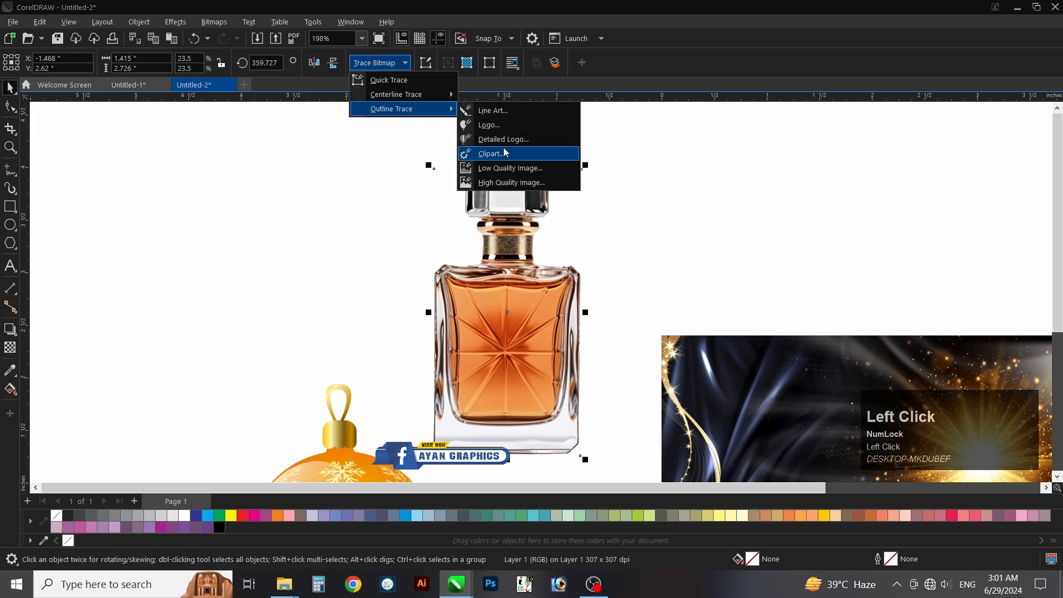
{"action": "left_click", "coordinate": [540, 154]}
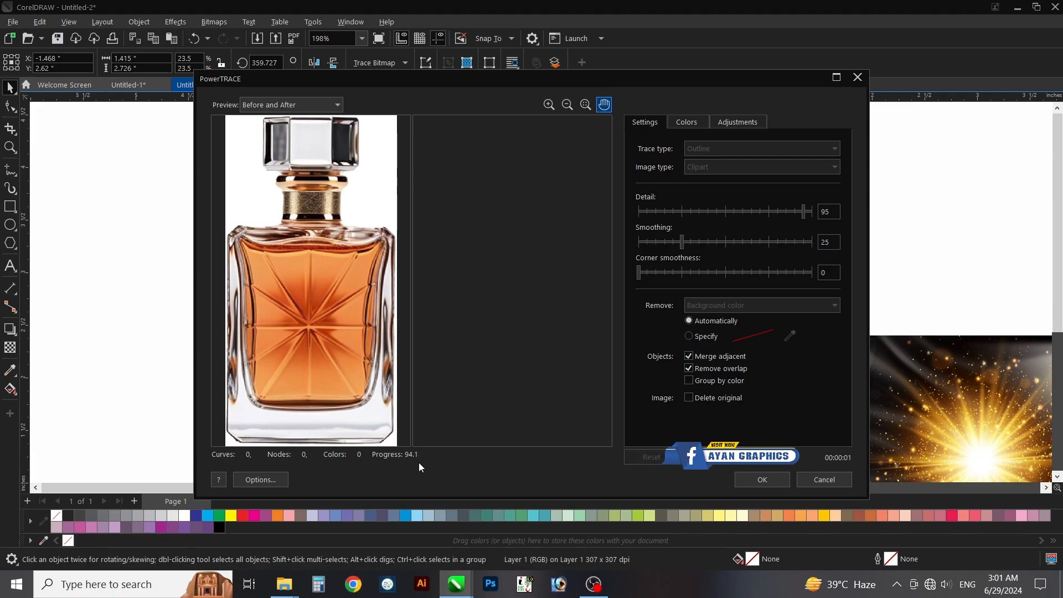
{"action": "left_click", "coordinate": [758, 479]}
{"action": "mouse_move", "coordinate": [478, 266]}
{"action": "left_mouse_down"}
{"action": "mouse_move", "coordinate": [370, 257]}
{"action": "mouse_move", "coordinate": [186, 266]}
{"action": "left_mouse_up"}
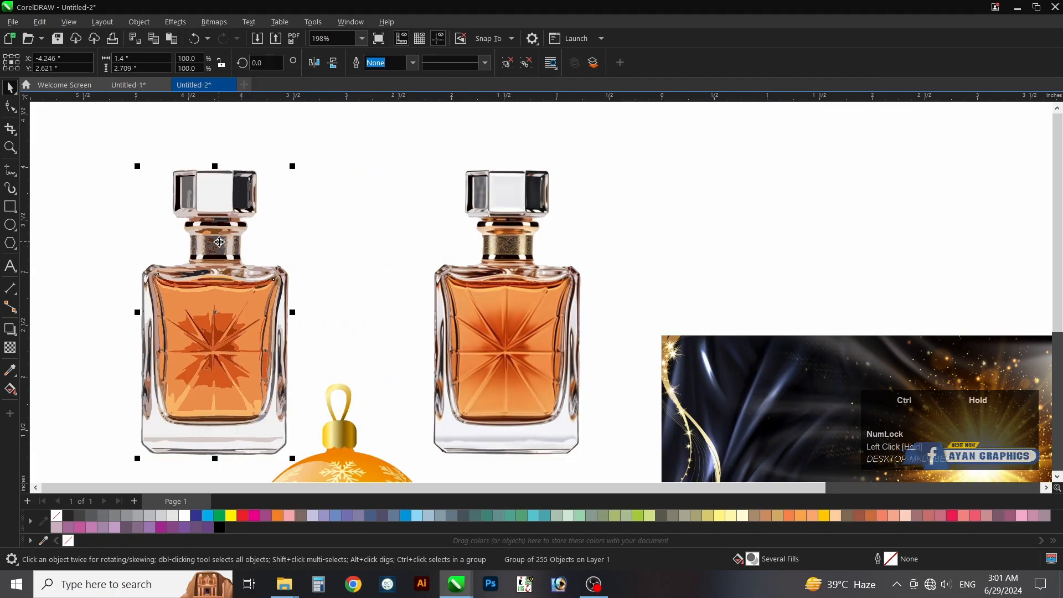
Create a boundary outline from the ungrouped traced bottle and move it into the gap between the two bottles
{"action": "left_click", "coordinate": [513, 63]}
{"action": "left_click", "coordinate": [490, 63]}
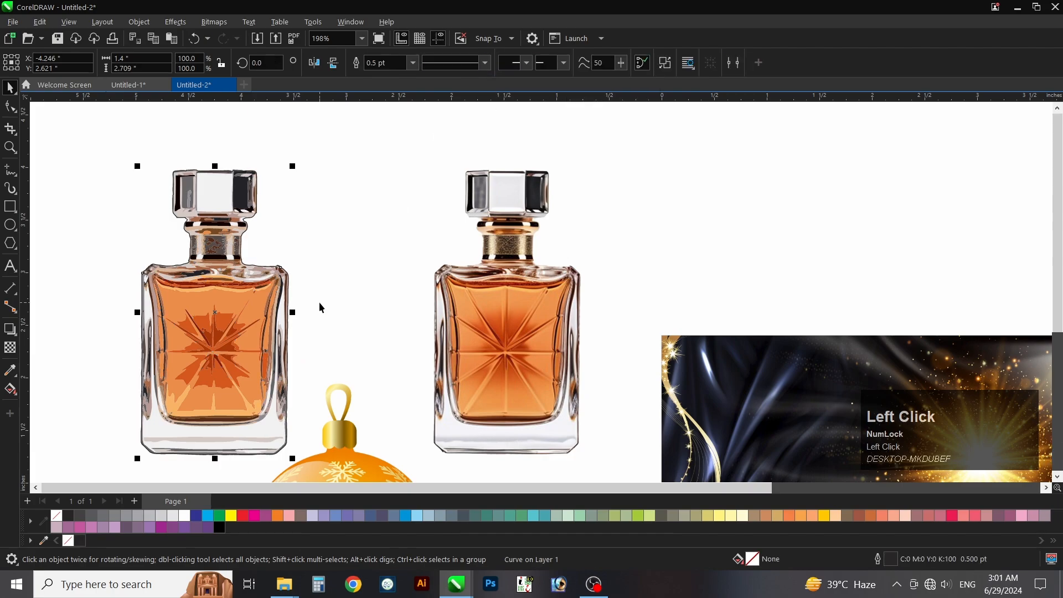
{"action": "left_click_drag", "start_coordinate": [290, 295], "coordinate": [435, 295]}
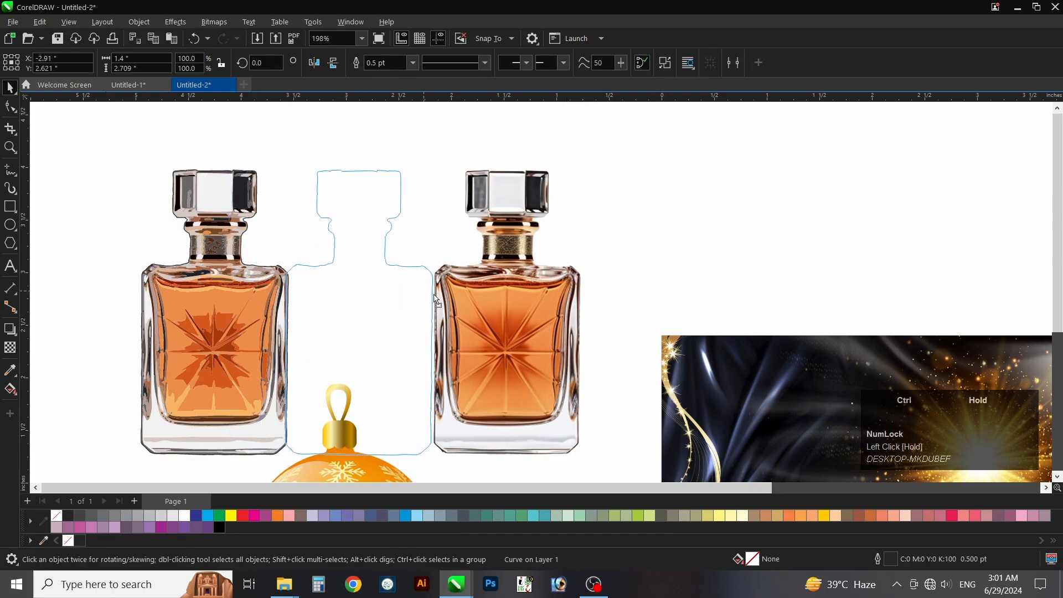
Delete the traced bottle copy and center the boundary outline both ways on the original bottle image
{"action": "left_click_drag", "start_coordinate": [91, 465], "coordinate": [92, 466]}
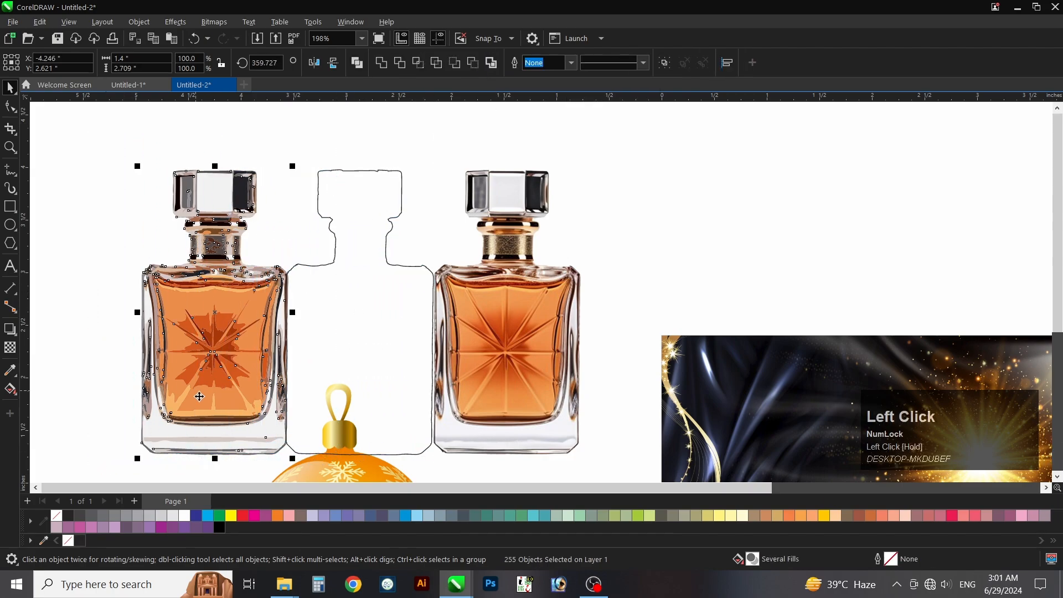
{"action": "key", "text": "Delete"}
{"action": "left_click", "coordinate": [503, 195]}
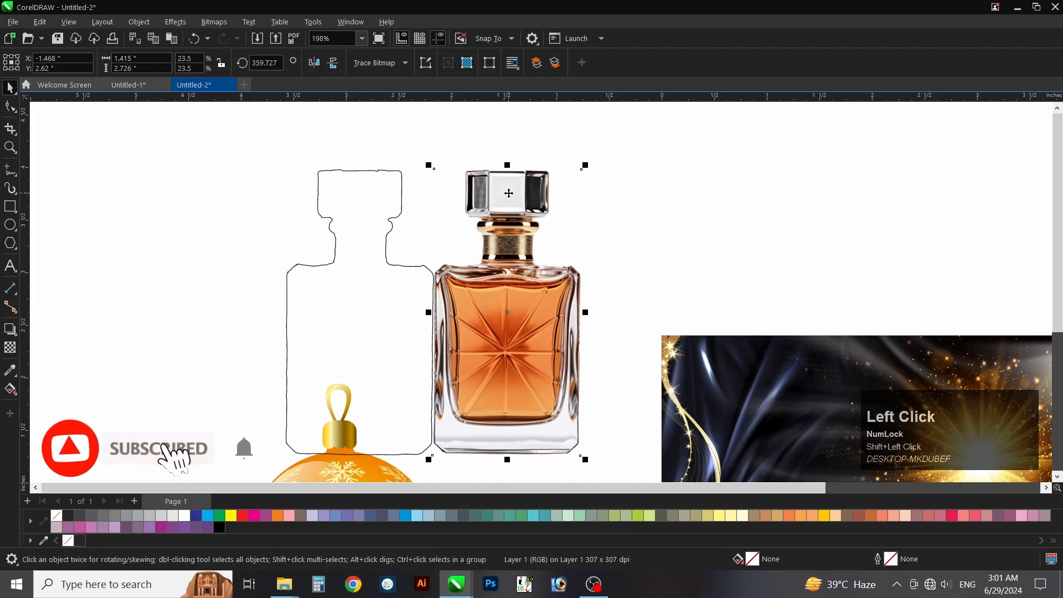
{"action": "left_click_drag", "start_coordinate": [242, 138], "coordinate": [629, 461]}
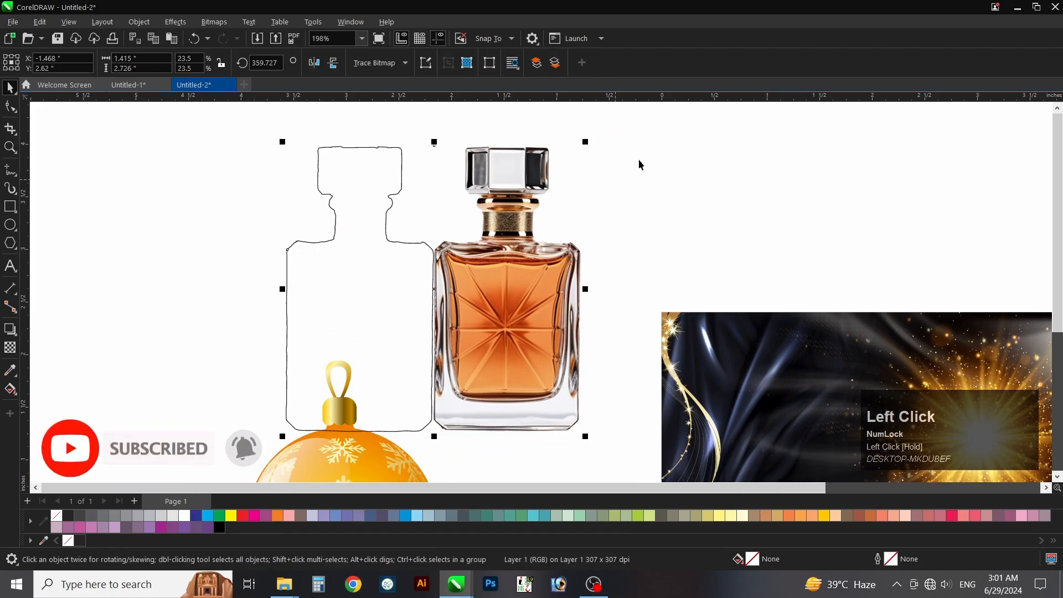
{"action": "left_click", "coordinate": [727, 63]}
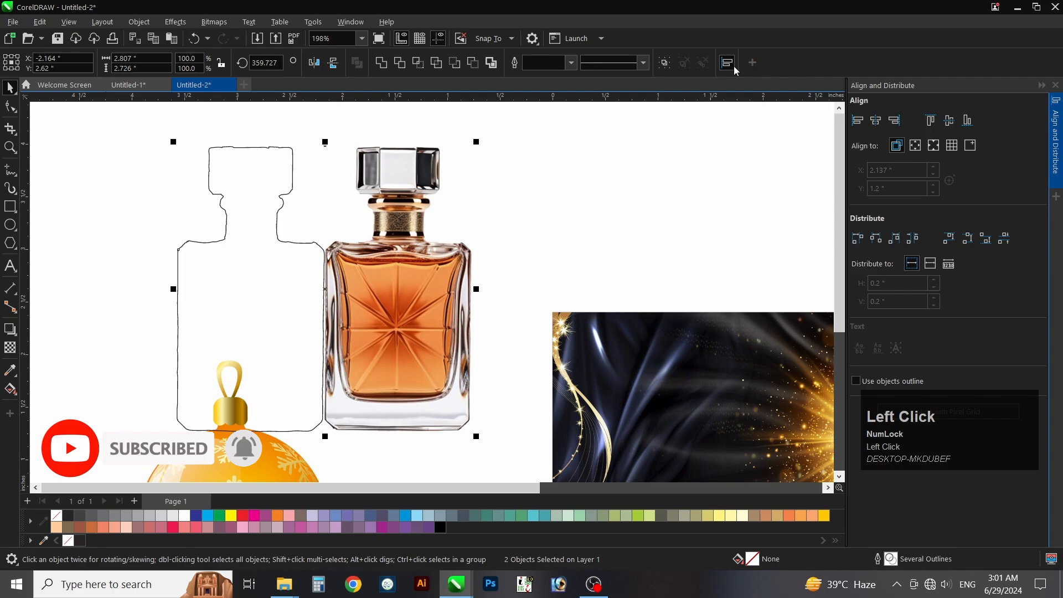
{"action": "left_click", "coordinate": [944, 124]}
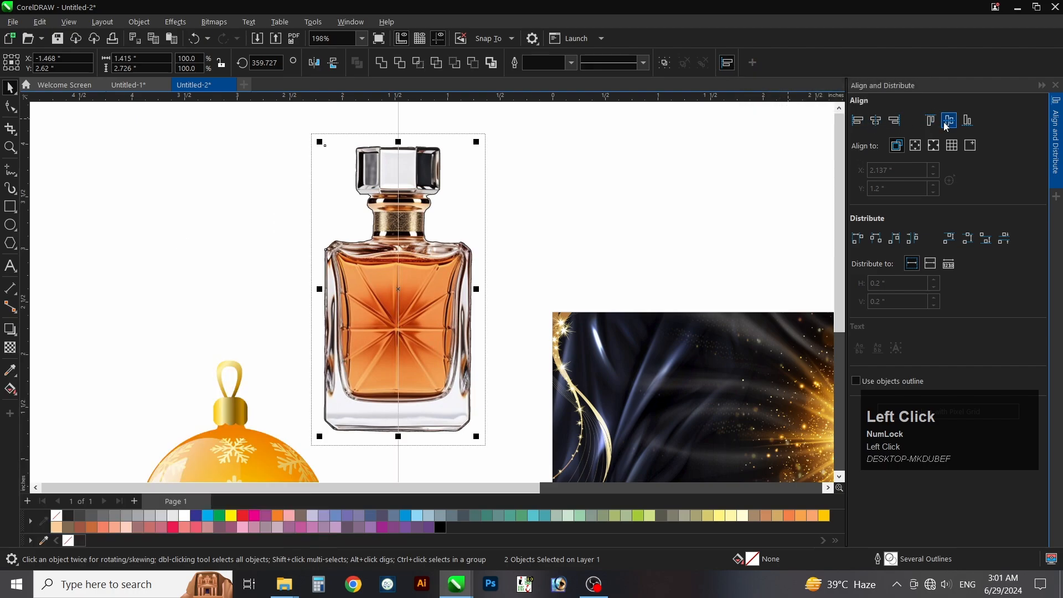
{"action": "left_click", "coordinate": [1056, 85]}
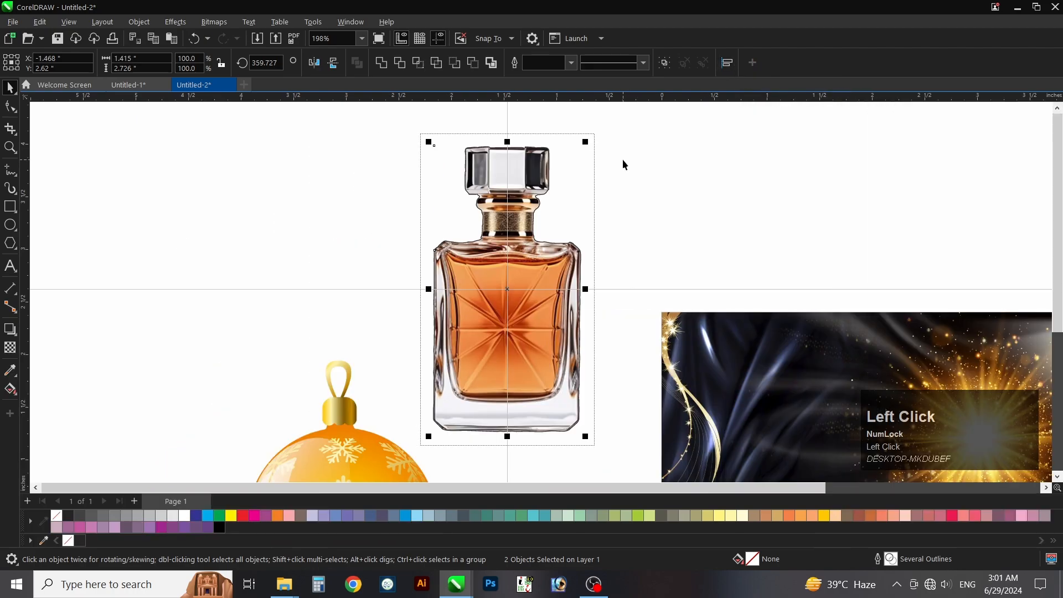
PowerClip the perfume bottle image inside the boundary outline
{"action": "key", "text": "z"}
{"action": "left_click", "coordinate": [559, 214]}
{"action": "key", "text": "space"}
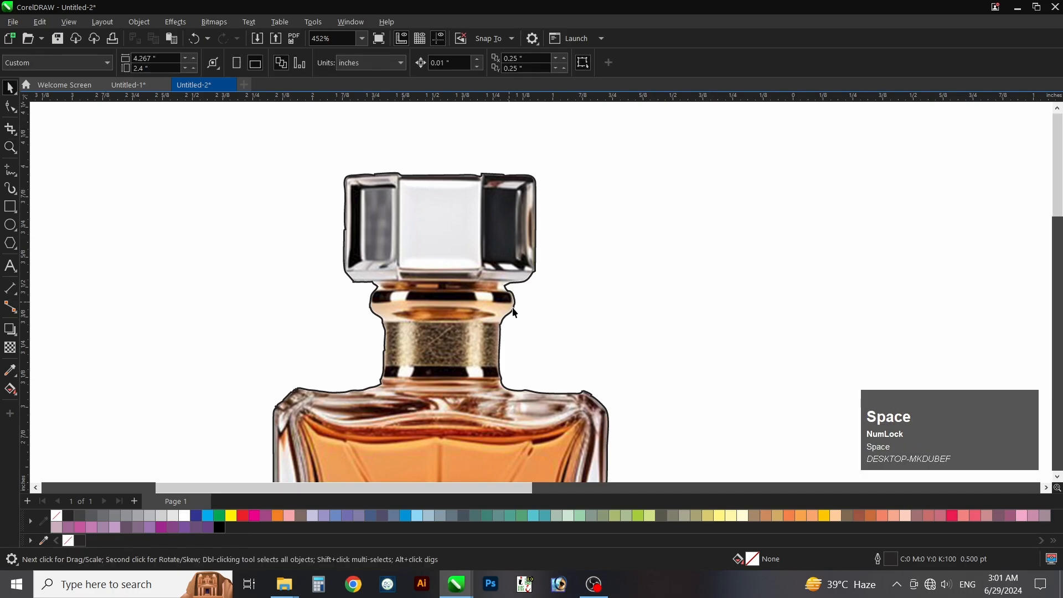
{"action": "left_click", "coordinate": [523, 313]}
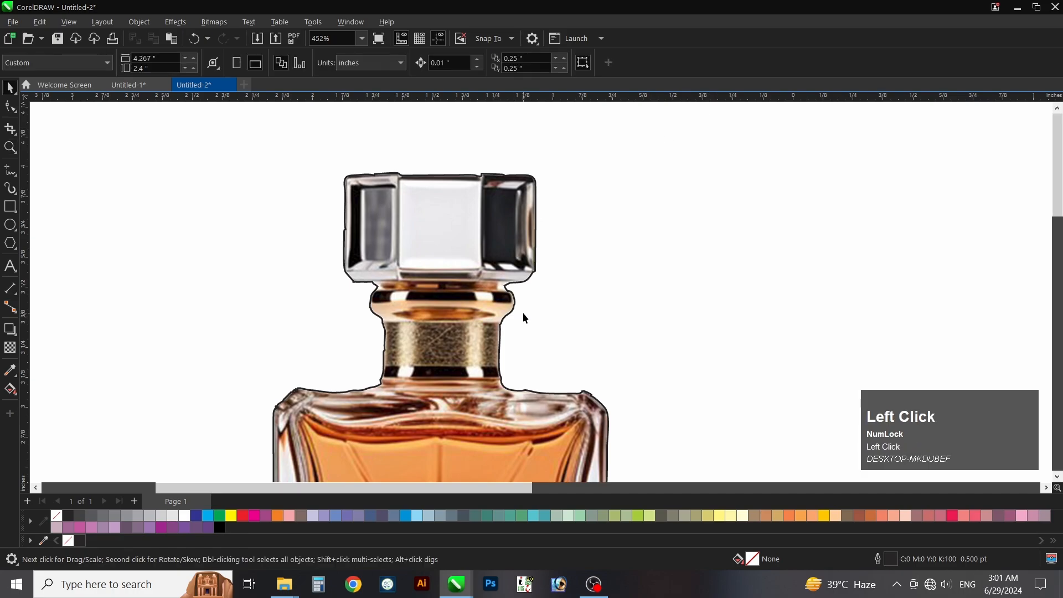
{"action": "left_click", "coordinate": [143, 24]}
{"action": "mouse_move", "coordinate": [153, 66]}
{"action": "left_click", "coordinate": [332, 67]}
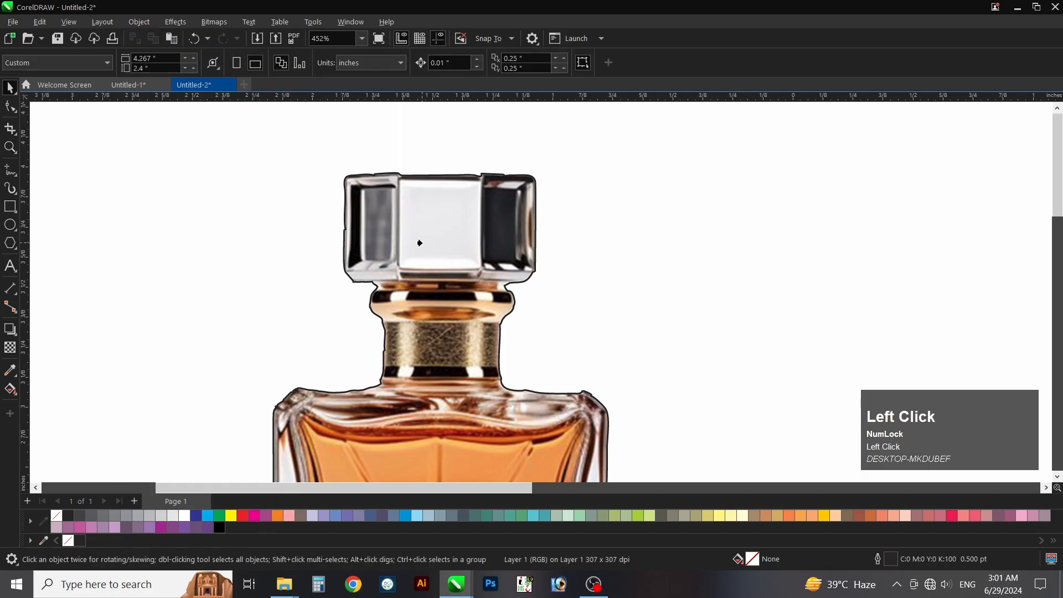
{"action": "left_click", "coordinate": [419, 242]}
Edit the bottle's PowerClip contents and paste a copy of the bottle image in place over the original
{"action": "left_click", "coordinate": [83, 126]}
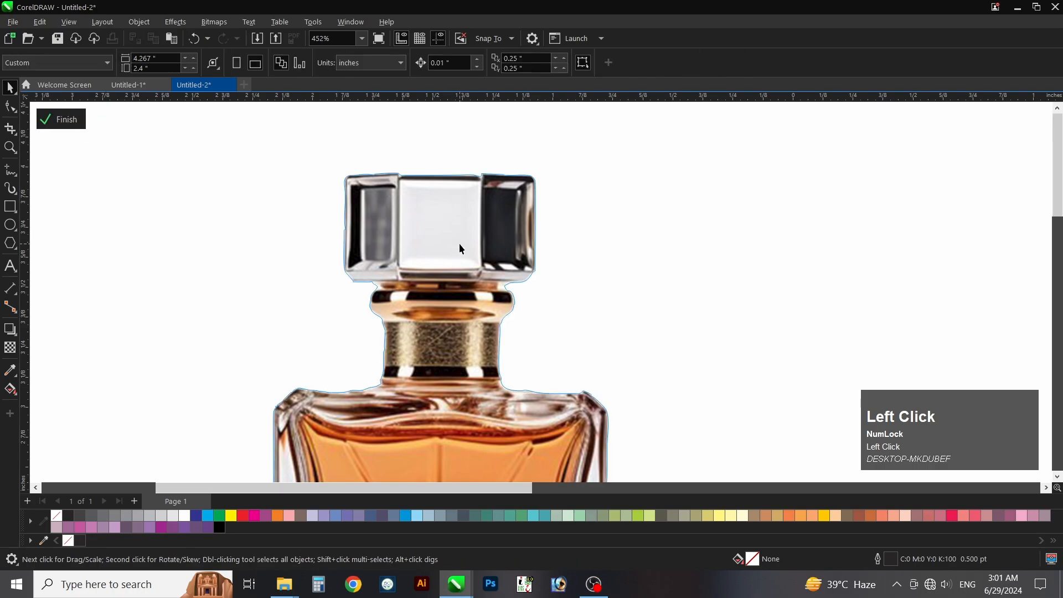
{"action": "left_click", "coordinate": [39, 22]}
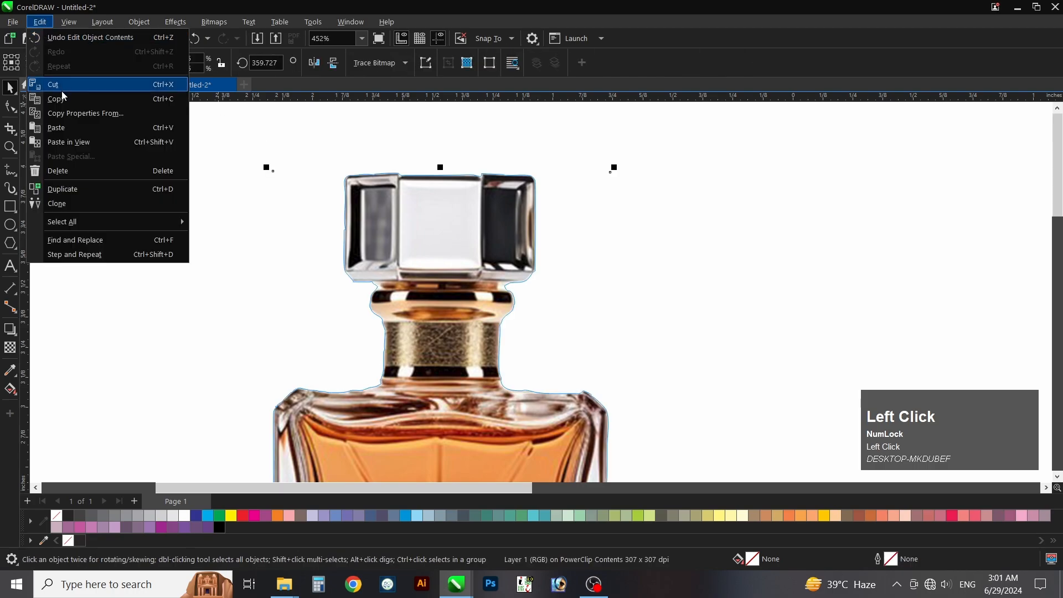
{"action": "left_click", "coordinate": [56, 99]}
{"action": "left_click", "coordinate": [39, 24]}
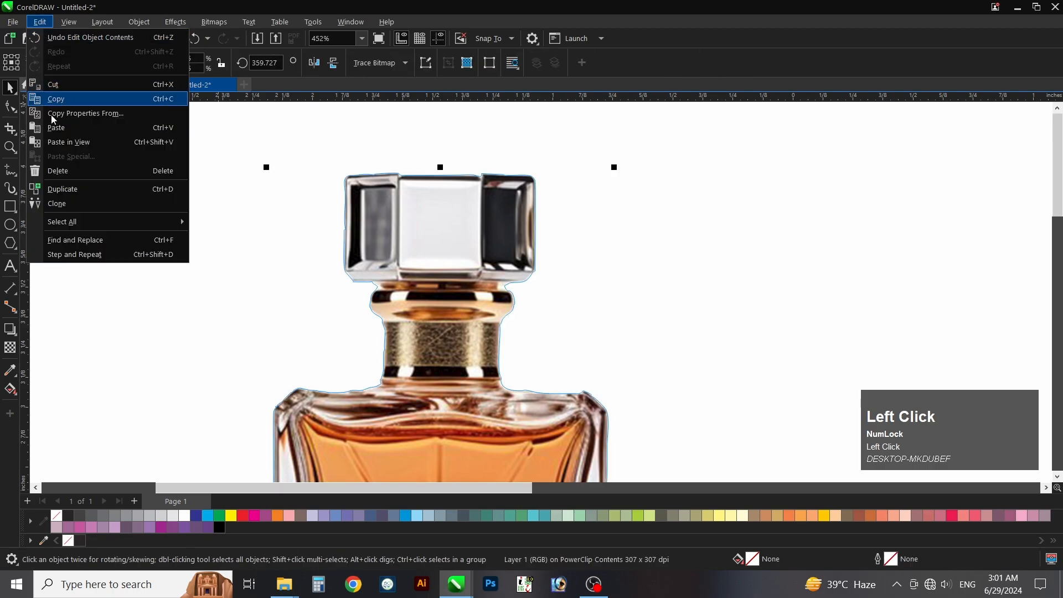
{"action": "left_click", "coordinate": [58, 129]}
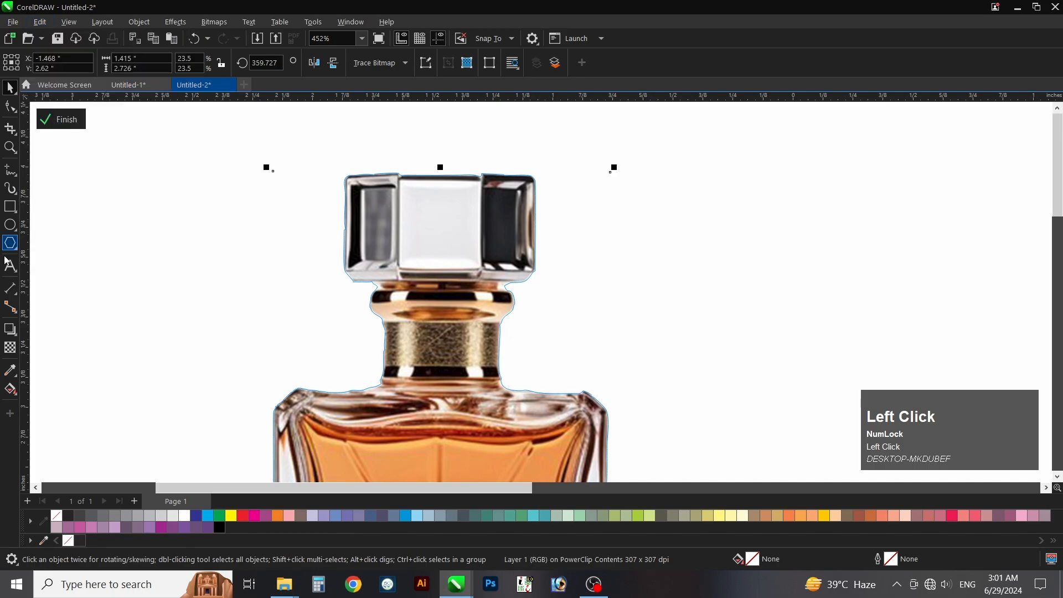
Try the Screen merge mode on the pasted bottle copy's transparency and set it to Hard Light
{"action": "left_click", "coordinate": [9, 347]}
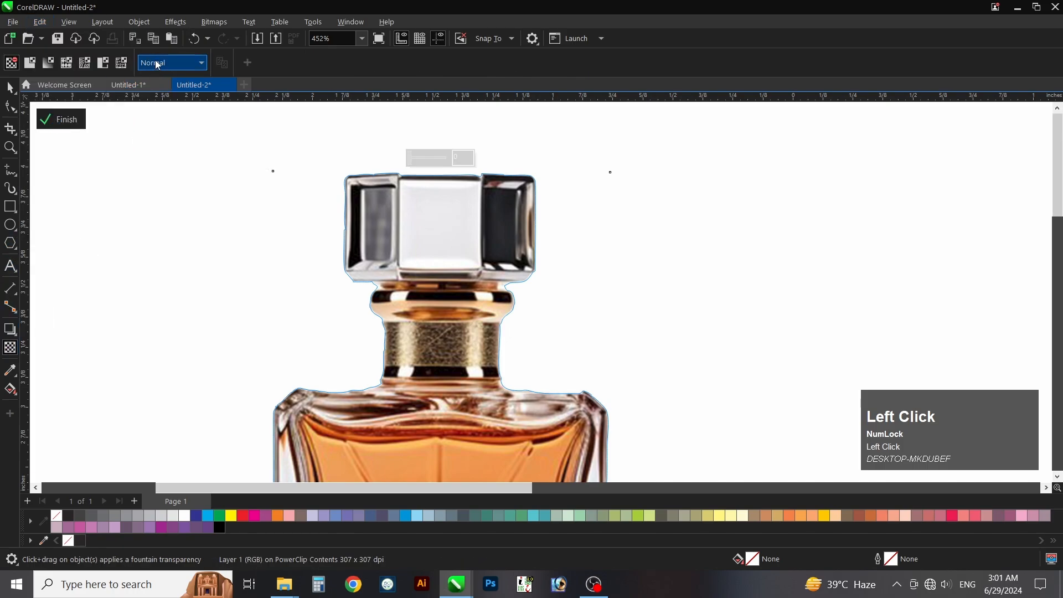
{"action": "left_click", "coordinate": [157, 65]}
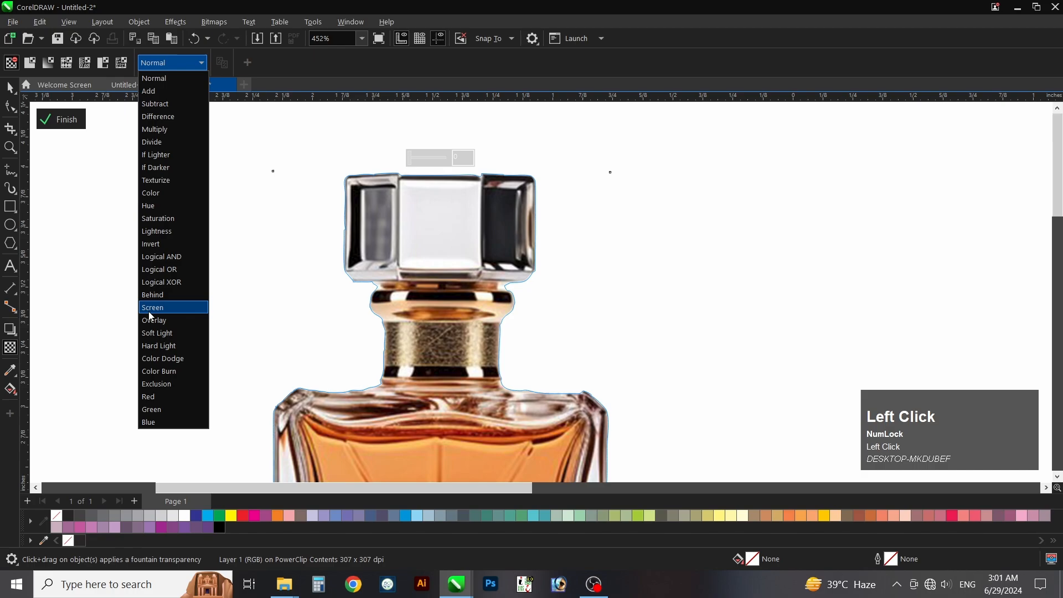
{"action": "left_click", "coordinate": [152, 308]}
{"action": "left_click", "coordinate": [176, 64]}
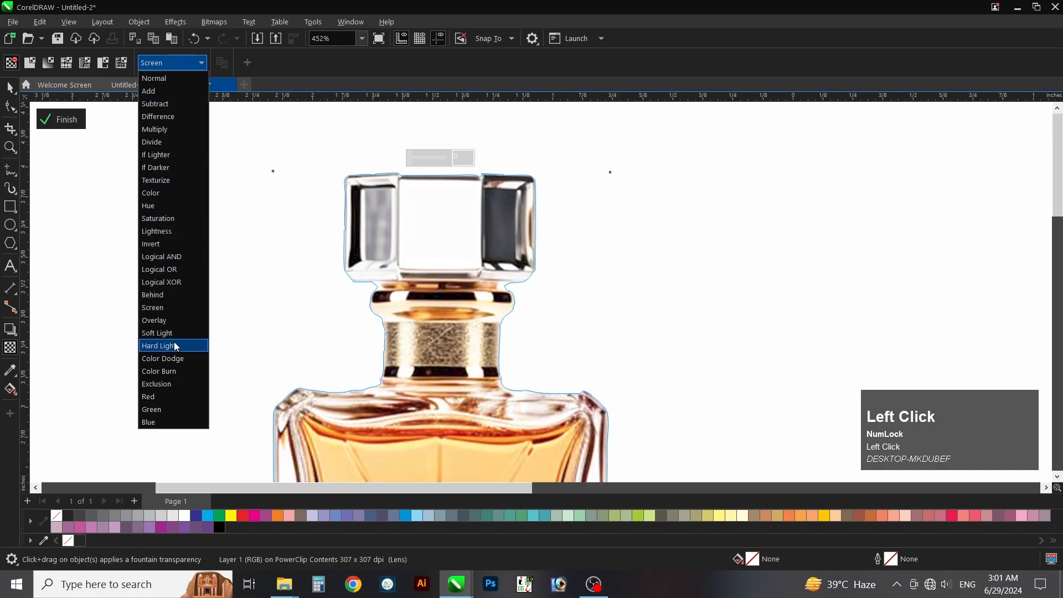
{"action": "left_click", "coordinate": [175, 345]}
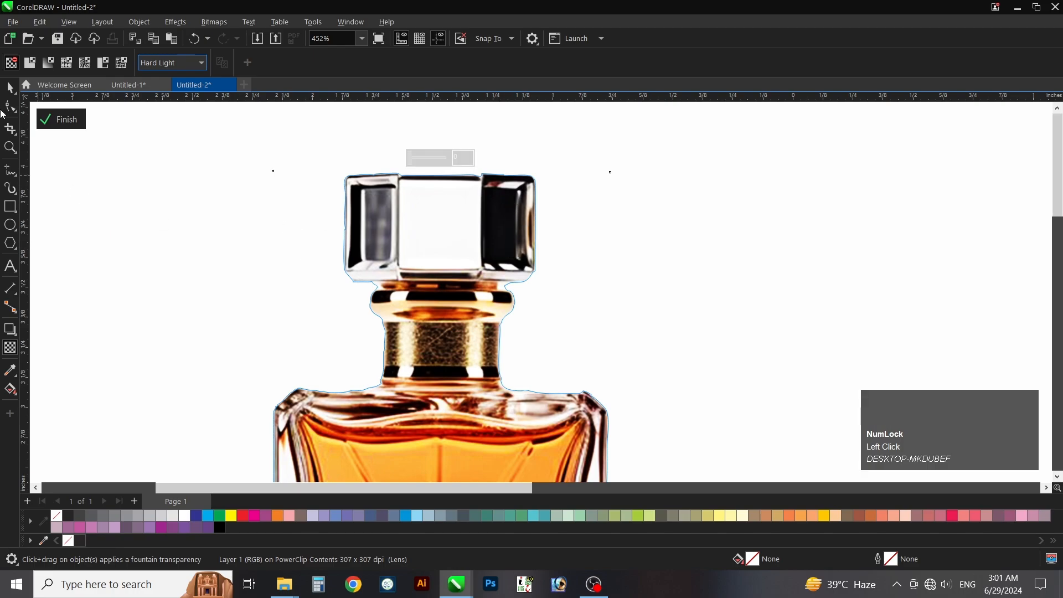
Finish editing the PowerClip contents and remove the outline color from the bottle frame
{"action": "left_click", "coordinate": [10, 87]}
{"action": "key", "text": "F4"}
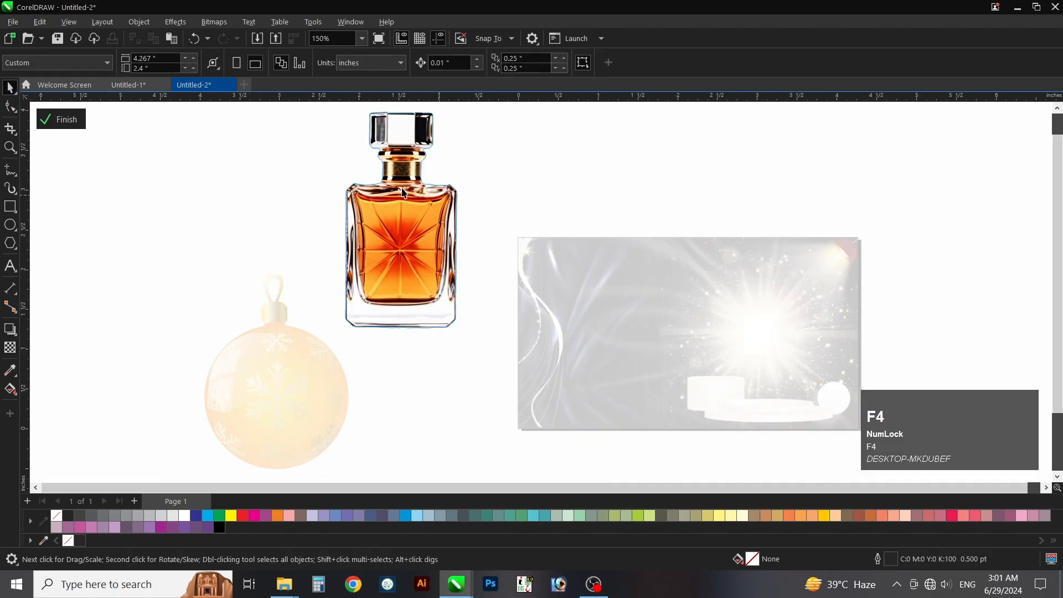
{"action": "left_click", "coordinate": [66, 119]}
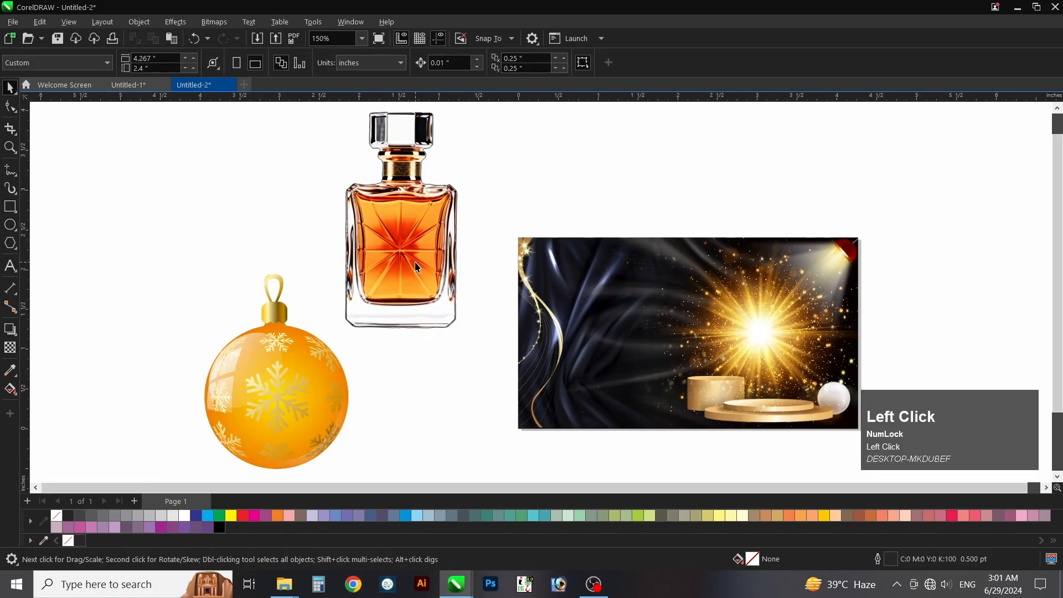
{"action": "right_click", "coordinate": [57, 515]}
Draw a rectangle about 1.12 × 0.35 in across the middle of the bottle and center it horizontally on the bottle
{"action": "left_click_drag", "start_coordinate": [460, 336], "coordinate": [473, 279]}
{"action": "key", "text": "z"}
{"action": "key", "text": "space"}
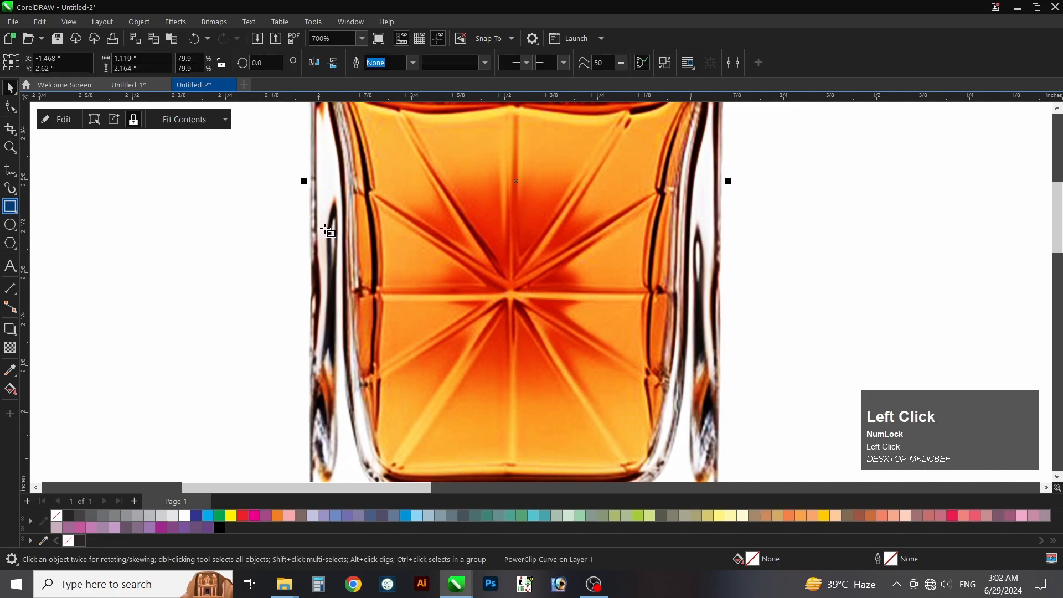
{"action": "left_click_drag", "start_coordinate": [306, 204], "coordinate": [725, 332]}
{"action": "key", "text": "space"}
{"action": "left_click", "coordinate": [608, 369], "text": "shift"}
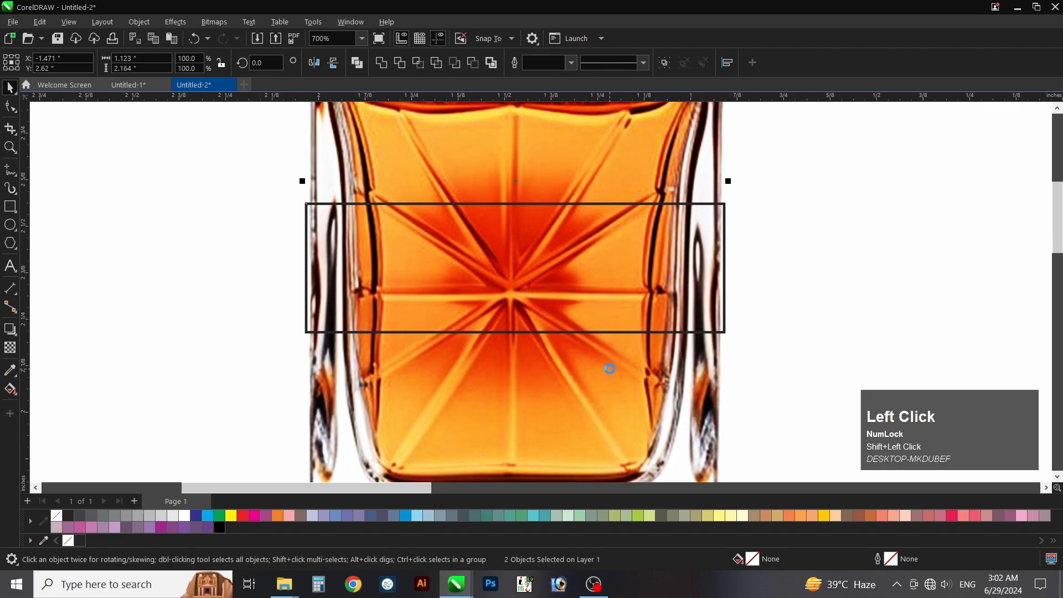
{"action": "left_click", "coordinate": [725, 310]}
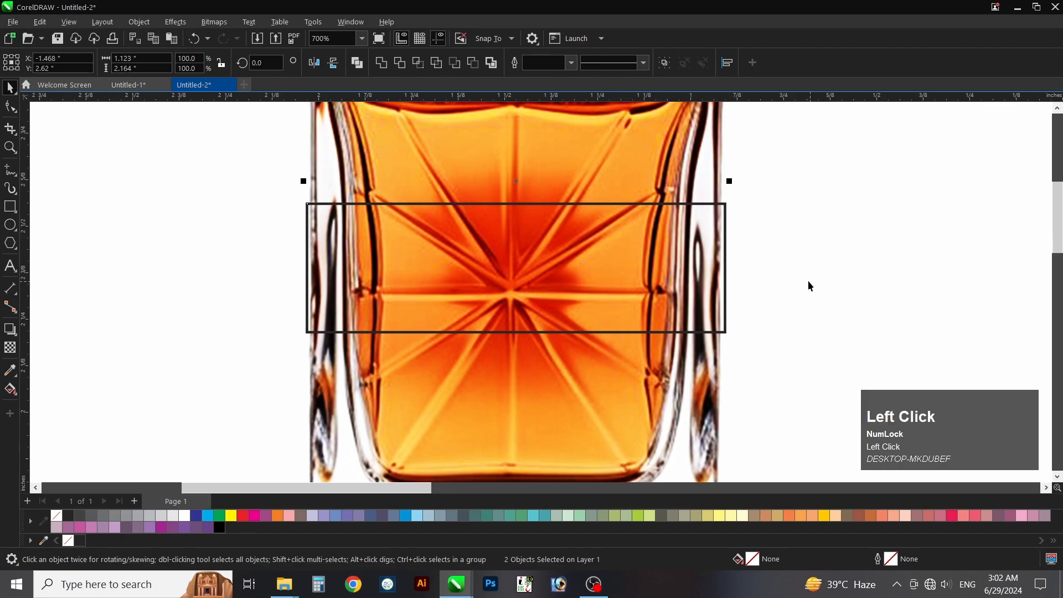
Fill the rectangle with black and no outline, and PowerClip it inside the bottle shape
{"action": "left_click", "coordinate": [68, 515]}
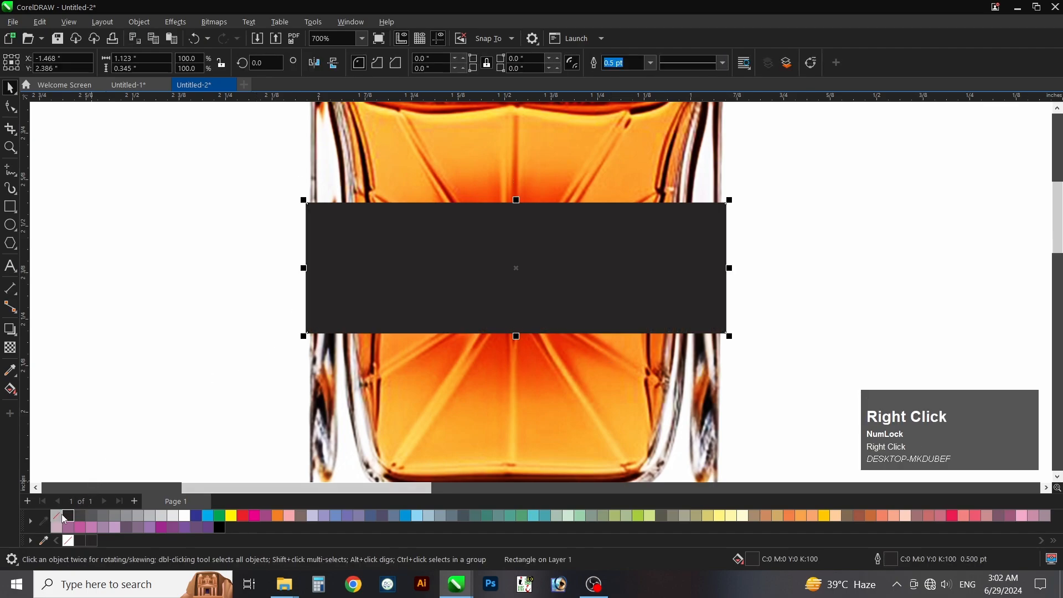
{"action": "left_click", "coordinate": [258, 287]}
{"action": "left_click", "coordinate": [465, 242]}
{"action": "left_click", "coordinate": [464, 170]}
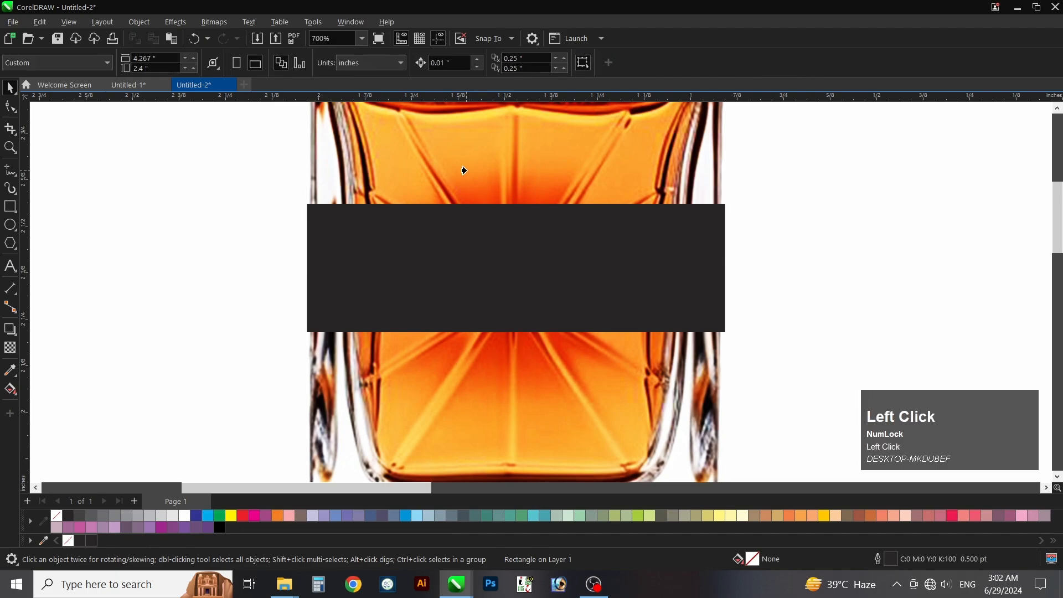
{"action": "left_click", "coordinate": [700, 239]}
{"action": "left_click", "coordinate": [813, 230]}
{"action": "key", "text": "F4"}
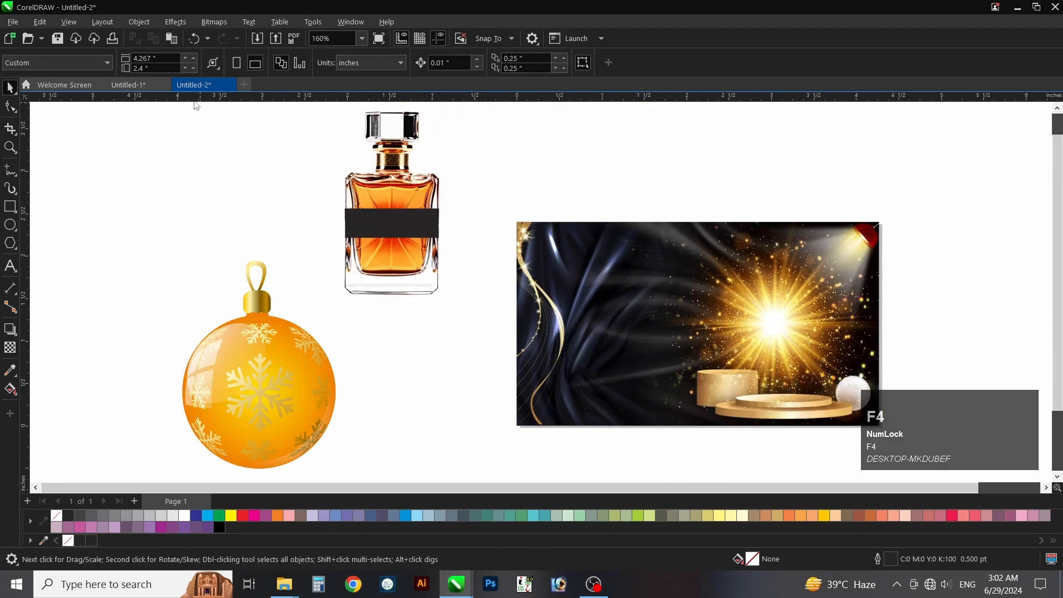
Copy the CK ONE label objects from Untitled-1 into Untitled-2 and place them beside the perfume bottle
{"action": "left_click", "coordinate": [141, 82]}
{"action": "left_click", "coordinate": [325, 393]}
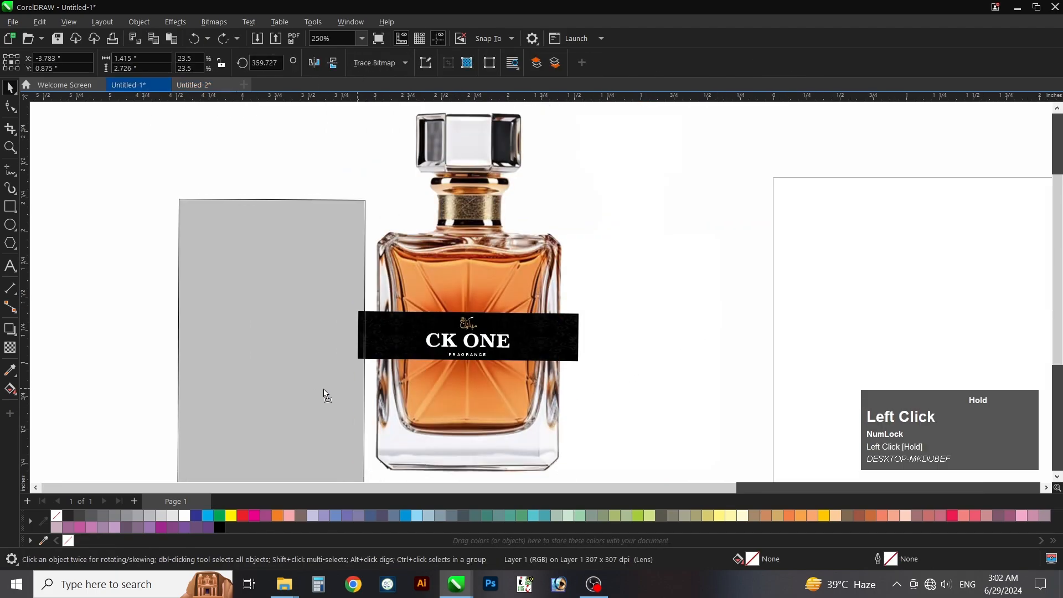
{"action": "left_click_drag", "start_coordinate": [325, 393], "coordinate": [229, 311]}
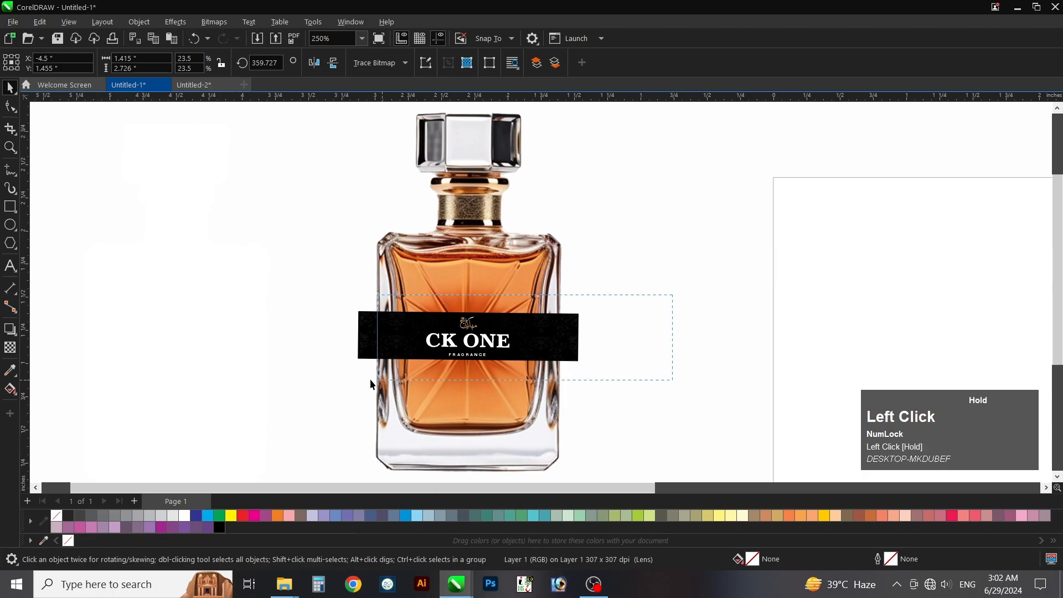
{"action": "left_click_drag", "start_coordinate": [371, 384], "coordinate": [321, 378]}
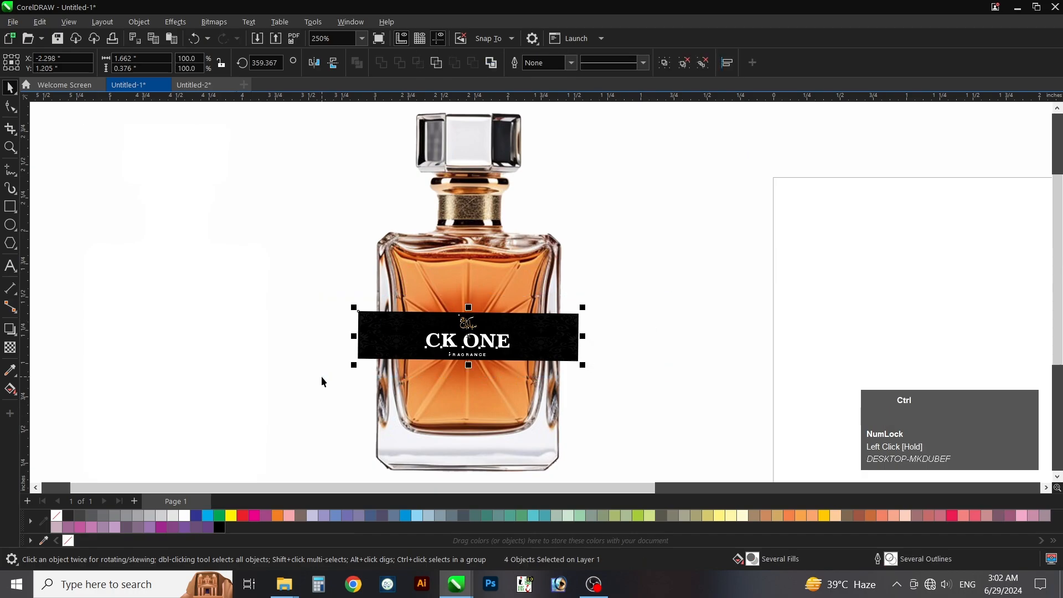
{"action": "left_click", "coordinate": [193, 84]}
{"action": "key", "text": "ctrl+v"}
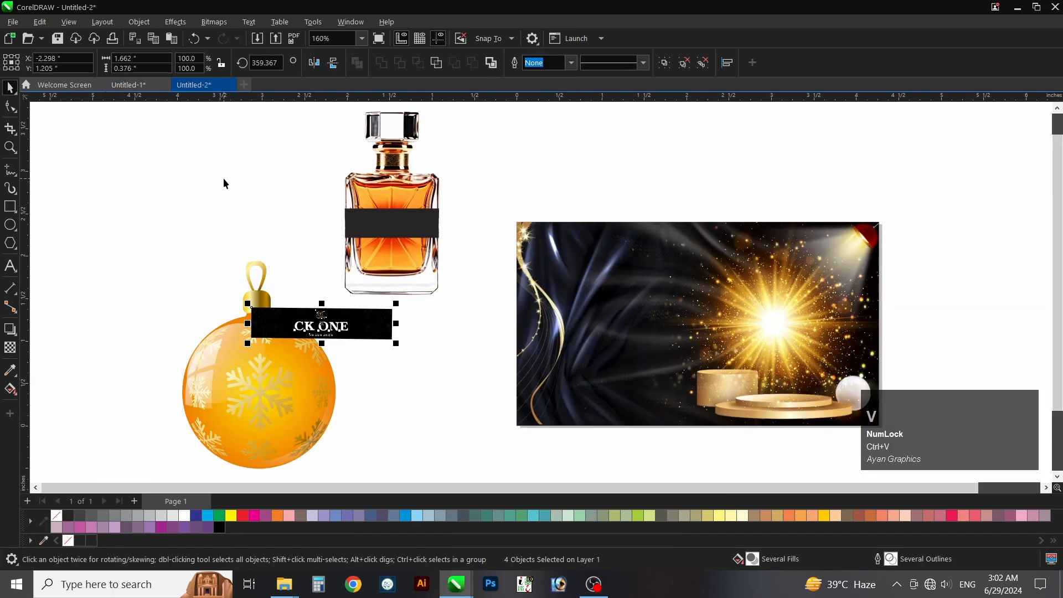
{"action": "left_click_drag", "start_coordinate": [336, 329], "coordinate": [490, 253]}
Delete the black rectangle from the bottle's PowerClip contents and finish editing them
{"action": "key", "text": "z"}
{"action": "left_click", "coordinate": [463, 241]}
{"action": "key", "text": "space"}
{"action": "left_click", "coordinate": [328, 239]}
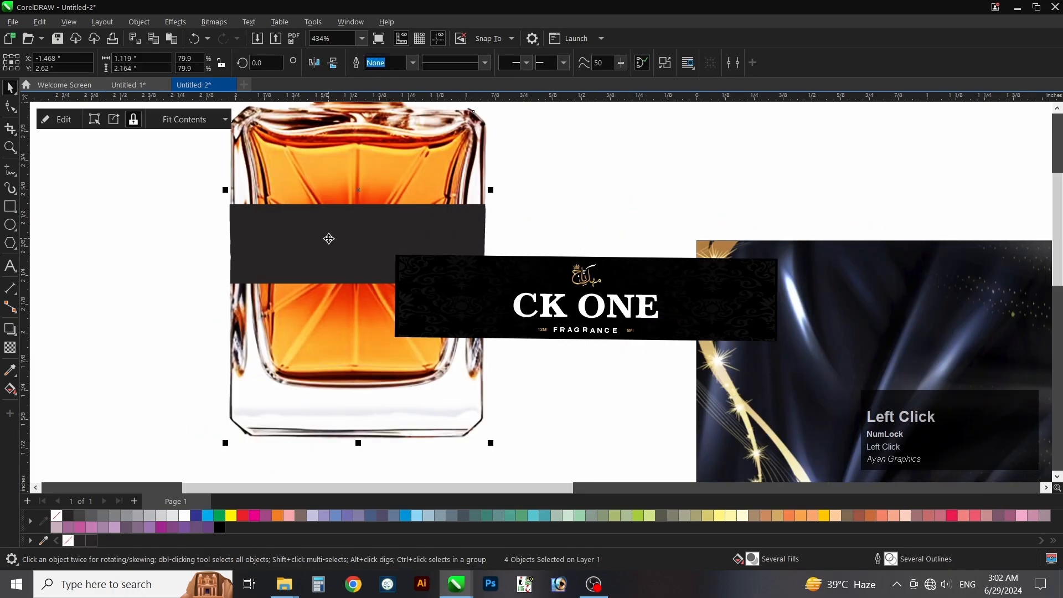
{"action": "left_click", "coordinate": [328, 239], "text": "ctrl"}
{"action": "left_click", "coordinate": [329, 239]}
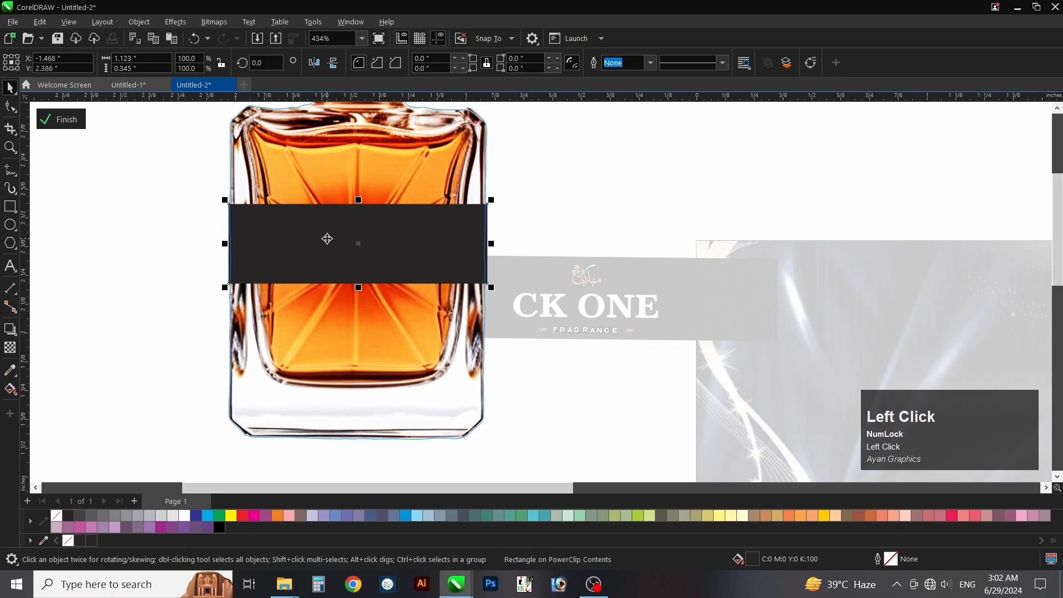
{"action": "key", "text": "Delete"}
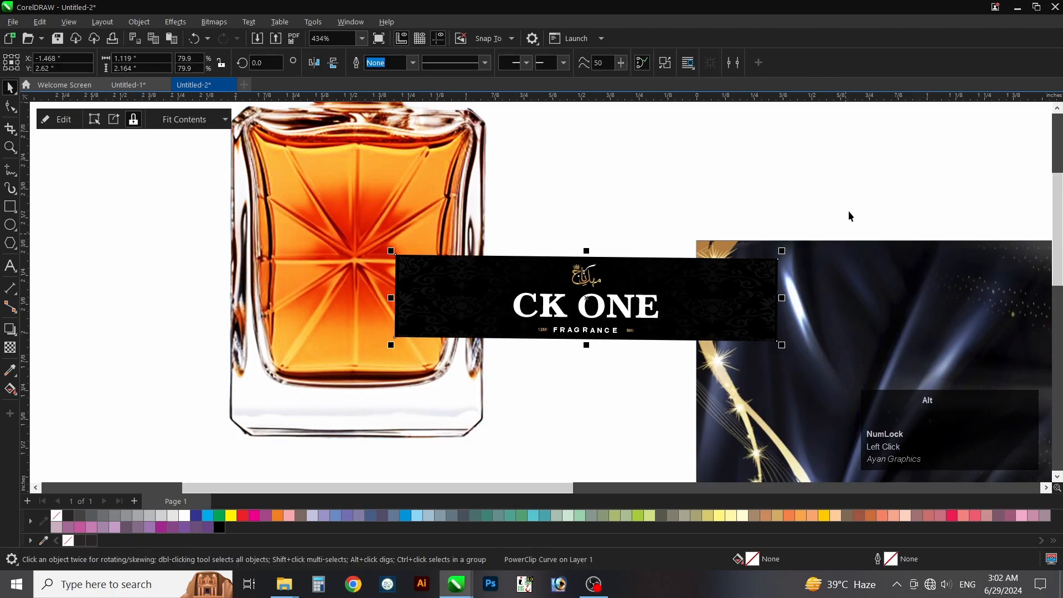
Group the four CK ONE label objects and center the group horizontally on the bottle
{"action": "left_click_drag", "start_coordinate": [849, 214], "coordinate": [381, 343], "text": "alt"}
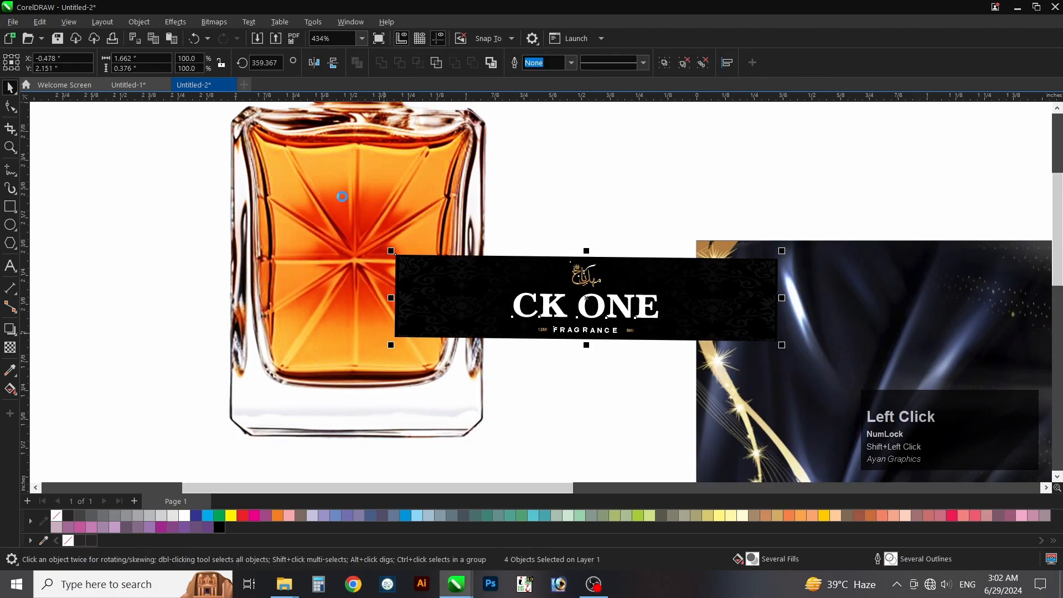
{"action": "key", "text": "ctrl+g"}
{"action": "left_click", "coordinate": [366, 233], "text": "shift"}
{"action": "key", "text": "c"}
Raise the grouped CK ONE label across the bottle's middle and scale it to about 90.5%
{"action": "left_click", "coordinate": [415, 275], "text": "shift"}
{"action": "left_click_drag", "start_coordinate": [416, 307], "coordinate": [425, 270], "text": "ctrl"}
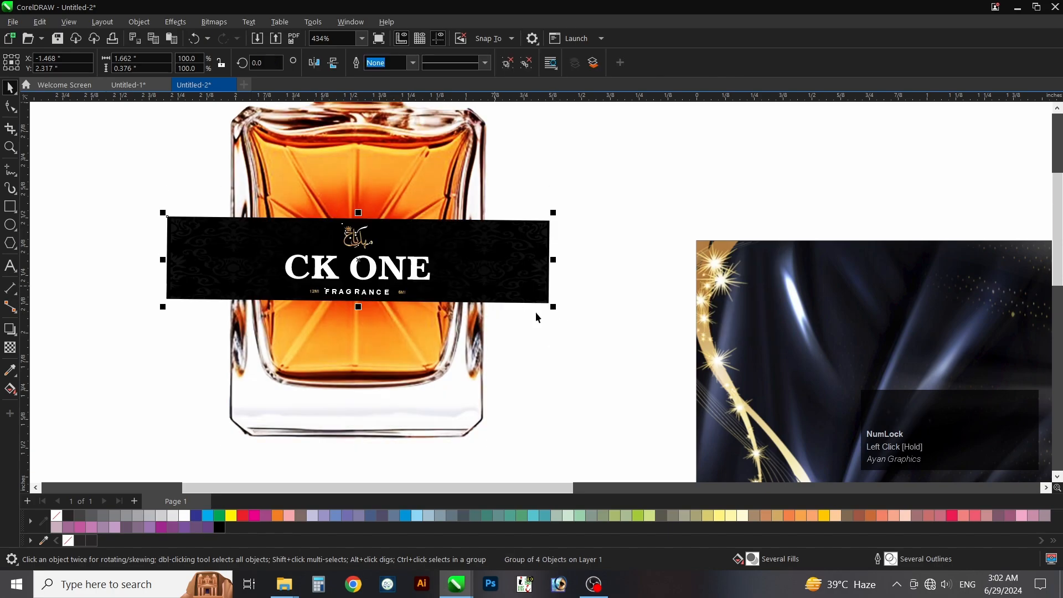
{"action": "left_click_drag", "start_coordinate": [553, 306], "coordinate": [536, 303]}
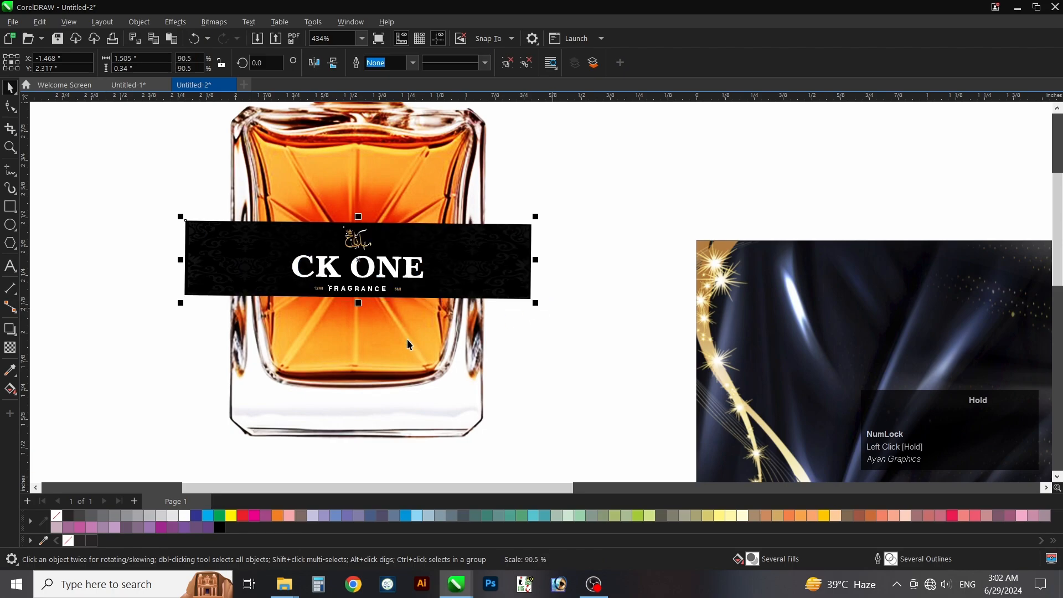
Place the grouped CK ONE label inside the bottle's PowerClip so it is trimmed to the bottle's edges
{"action": "left_click", "coordinate": [408, 340], "text": "shift"}
{"action": "left_click", "coordinate": [483, 268]}
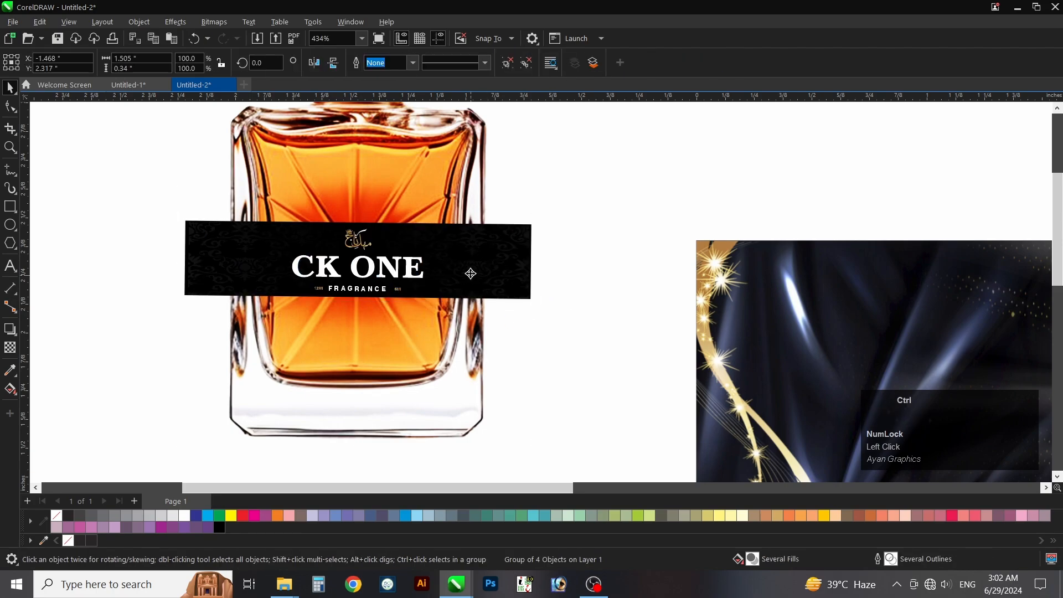
{"action": "left_click_drag", "start_coordinate": [470, 276], "coordinate": [471, 272]}
{"action": "left_click_drag", "start_coordinate": [407, 166], "coordinate": [404, 159]}
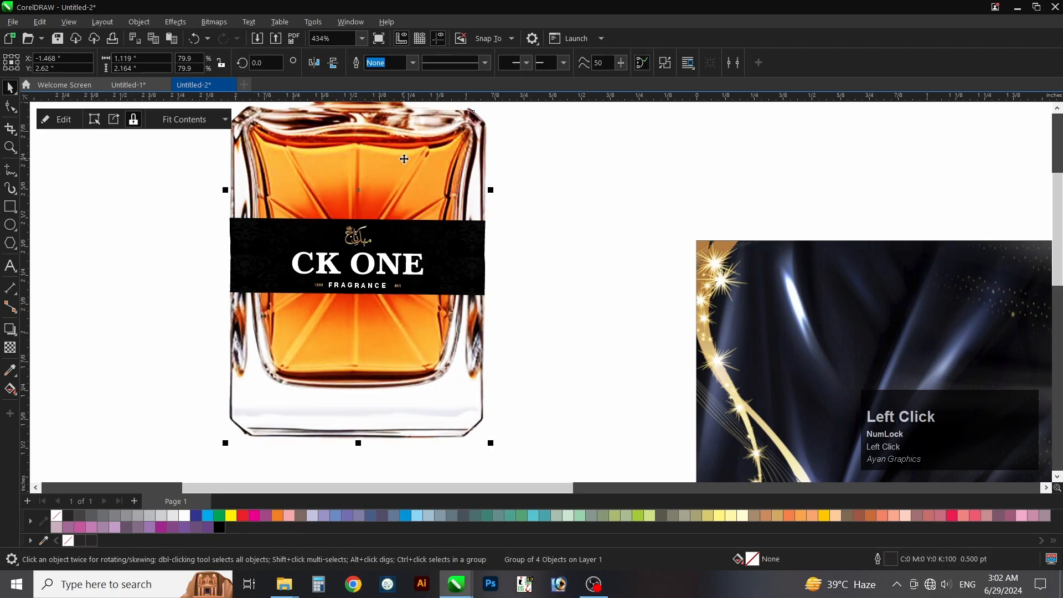
{"action": "key", "text": "F4"}
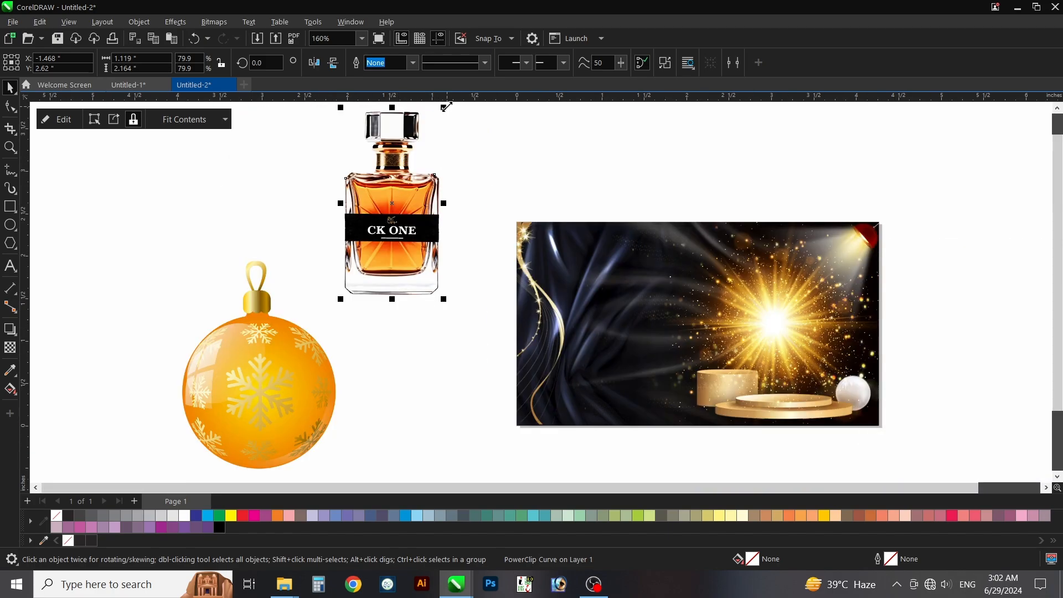
Scale the labelled bottle to about 51.3% and stand it on the round podium in the banner
{"action": "left_click_drag", "start_coordinate": [446, 106], "coordinate": [785, 372]}
{"action": "key", "text": "z"}
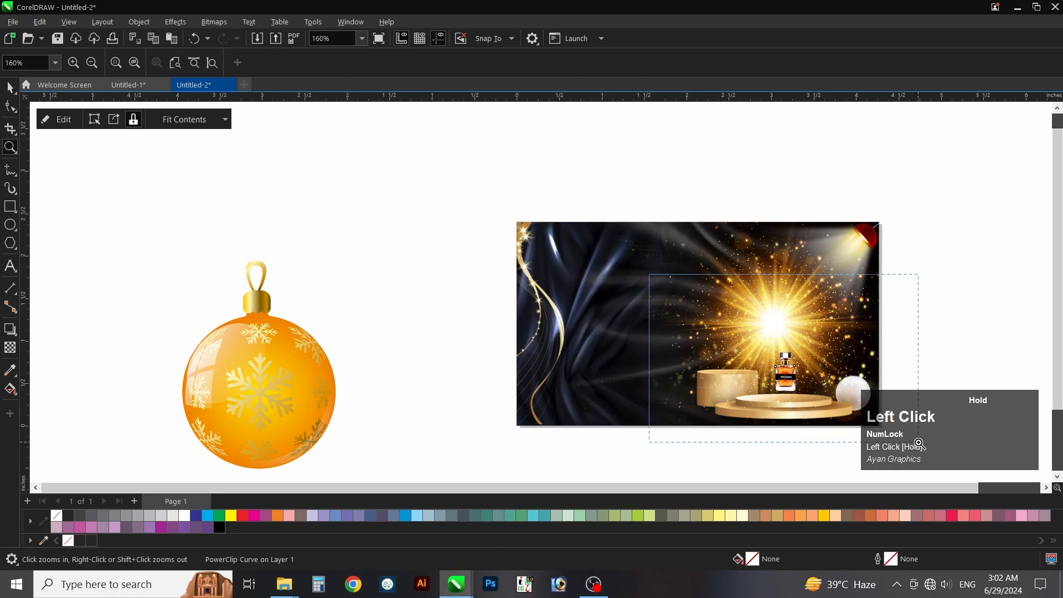
{"action": "left_click_drag", "start_coordinate": [919, 443], "coordinate": [918, 443]}
{"action": "key", "text": "space"}
{"action": "left_click_drag", "start_coordinate": [575, 273], "coordinate": [554, 322]}
{"action": "key", "text": "F4"}
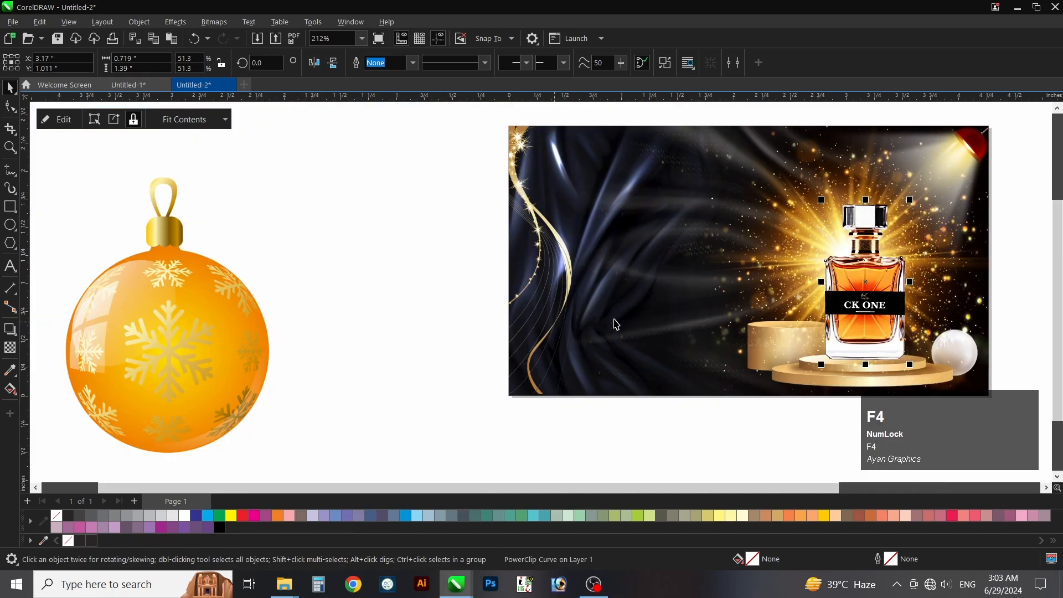
Enlarge the bottle to about 61.9% and shift it left to the middle of the round podium
{"action": "left_click_drag", "start_coordinate": [909, 201], "coordinate": [932, 172]}
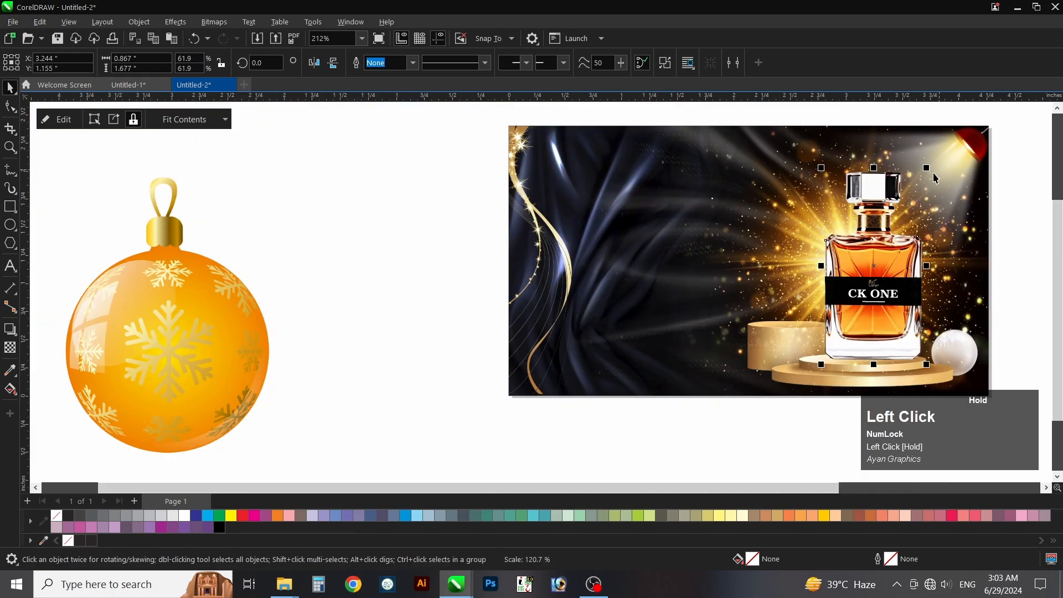
{"action": "key", "text": "z"}
{"action": "left_click_drag", "start_coordinate": [763, 200], "coordinate": [1035, 394]}
{"action": "key", "text": "space"}
{"action": "left_click_drag", "start_coordinate": [542, 347], "coordinate": [534, 346]}
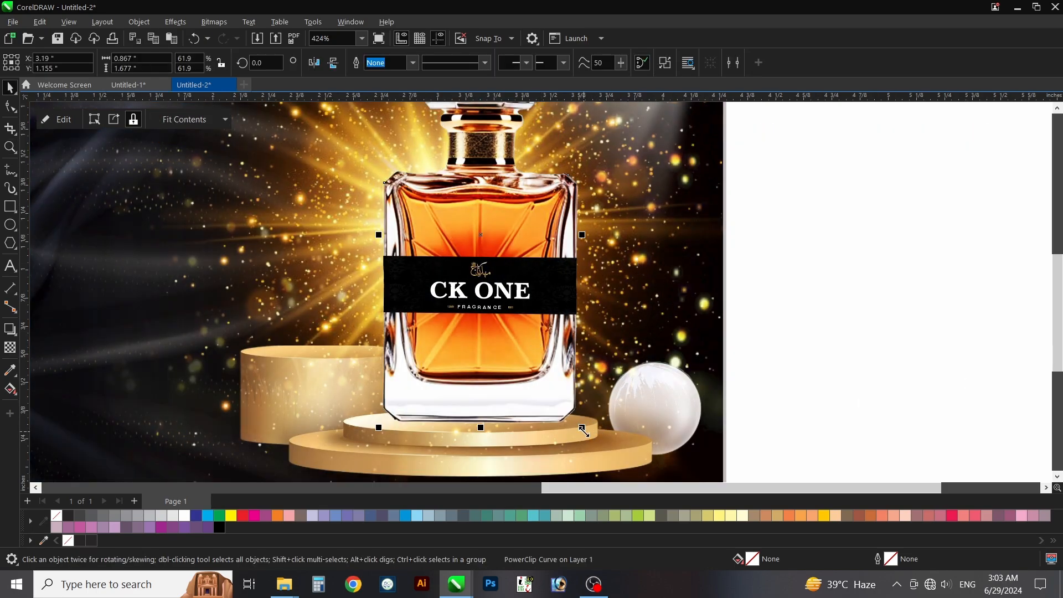
Make a smaller copy of the bottle at about 34.9% and stand it on the tall cylindrical podium
{"action": "left_click_drag", "start_coordinate": [583, 430], "coordinate": [366, 307]}
{"action": "left_click_drag", "start_coordinate": [332, 264], "coordinate": [331, 277]}
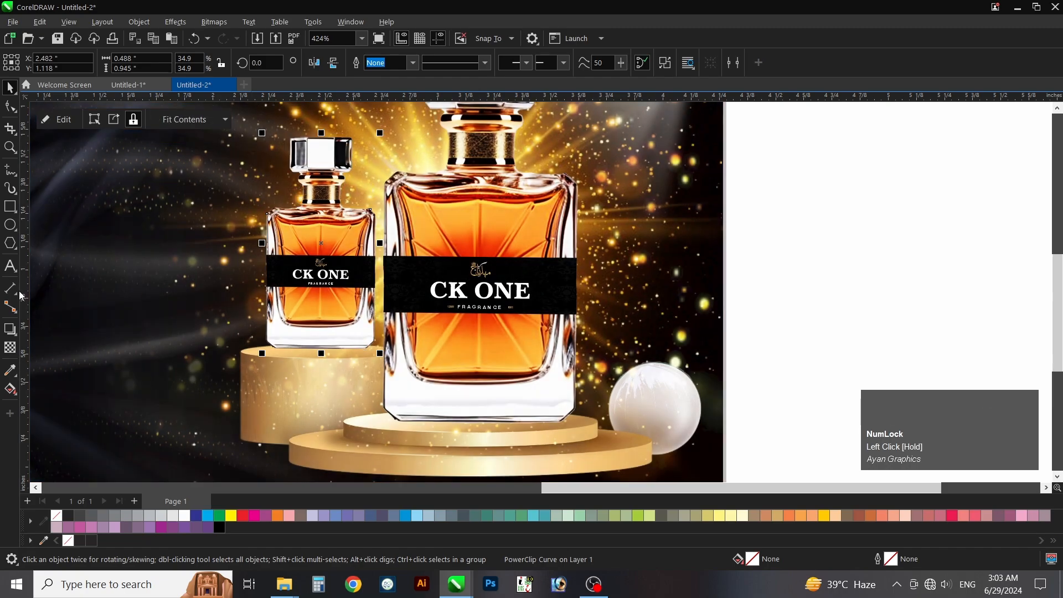
Draw a black, outline-free shadow ellipse about 0.519 × 0.057 in under the small bottle and apply elliptical fountain transparency
{"action": "left_click_drag", "start_coordinate": [261, 344], "coordinate": [381, 358]}
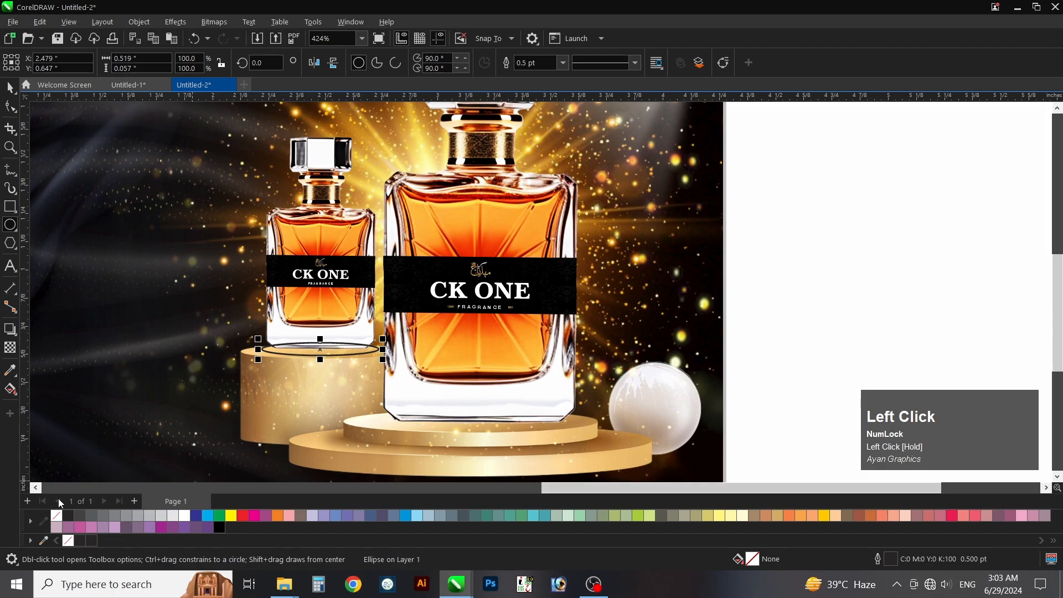
{"action": "left_click", "coordinate": [69, 516]}
{"action": "right_click", "coordinate": [56, 516]}
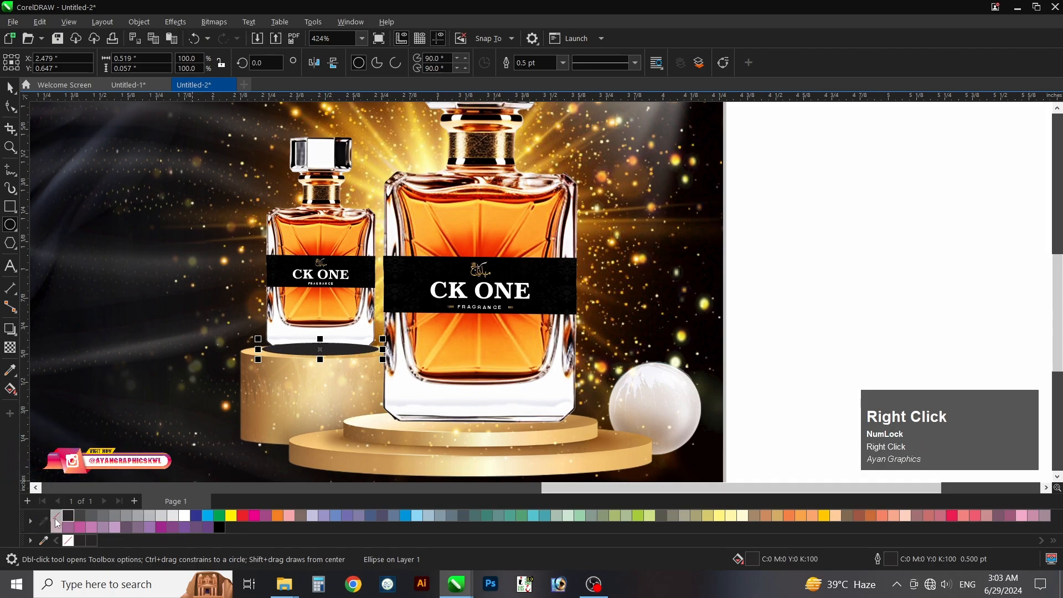
{"action": "left_click", "coordinate": [10, 347]}
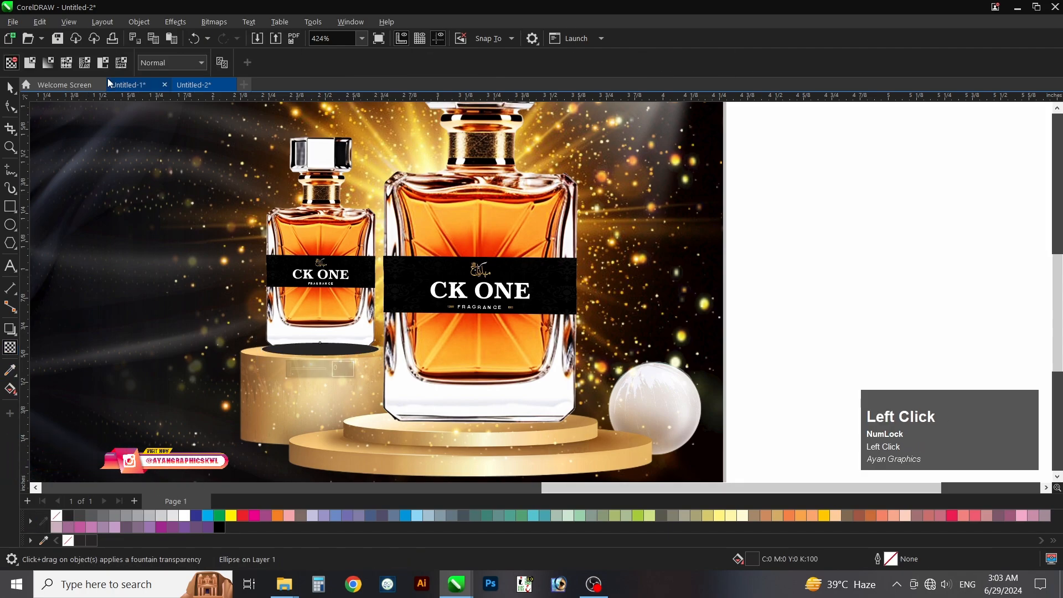
{"action": "left_click", "coordinate": [47, 64]}
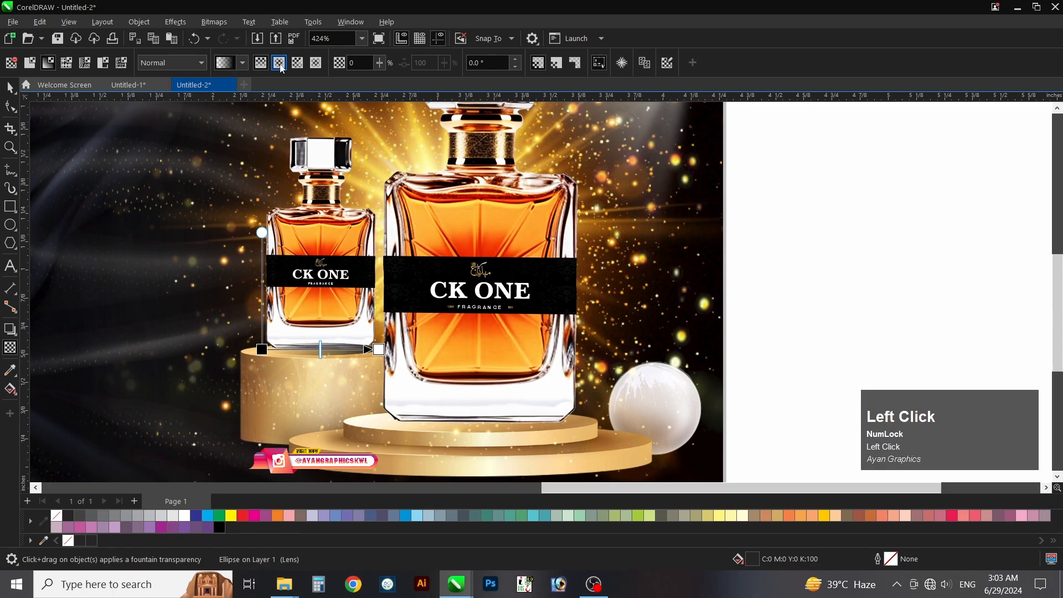
{"action": "key", "text": "space"}
Bring the small bottle in front of its shadow ellipse
{"action": "left_click_drag", "start_coordinate": [155, 271], "coordinate": [360, 473]}
{"action": "left_click", "coordinate": [467, 250]}
{"action": "key", "text": "shift+Page_Up"}
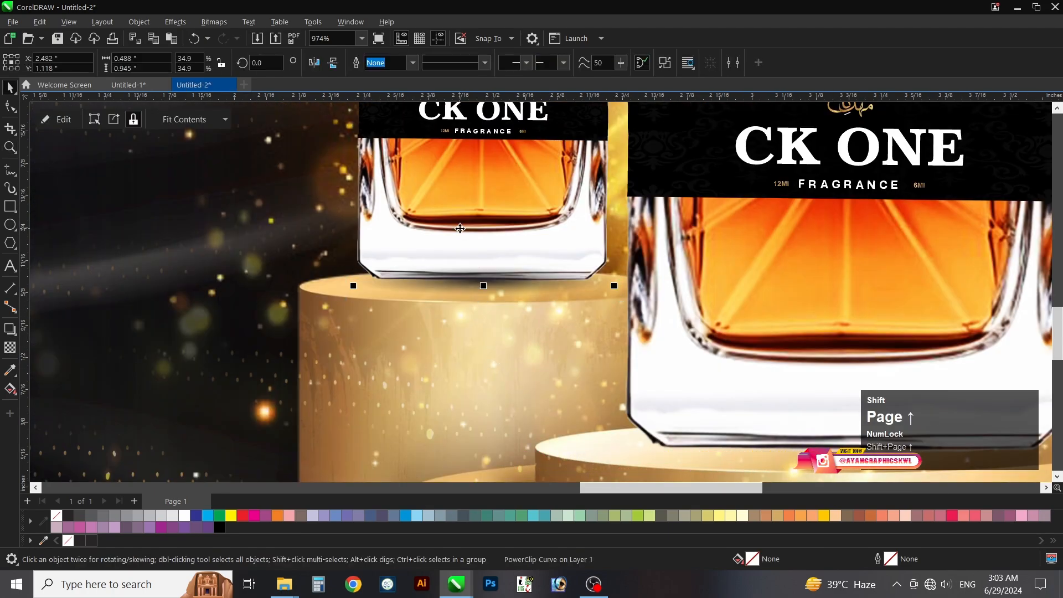
Copy the small bottle's shadow ellipse to the base of the large bottle
{"action": "left_click", "coordinate": [505, 295], "text": "alt"}
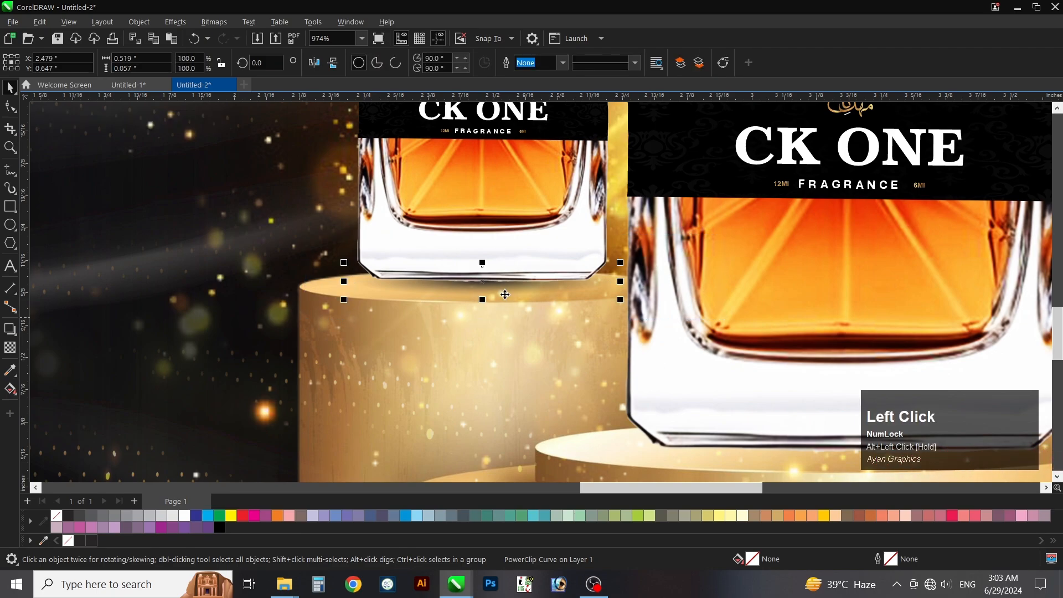
{"action": "left_click_drag", "start_coordinate": [482, 282], "coordinate": [652, 358]}
{"action": "key", "text": "F3"}
{"action": "right_click", "coordinate": [652, 359]}
Duplicate the small bottle's shadow in place, group the two ellipses and flatten them to about 83.1% height
{"action": "key", "text": "z"}
{"action": "left_click_drag", "start_coordinate": [268, 116], "coordinate": [703, 325]}
{"action": "key", "text": "space"}
{"action": "left_click", "coordinate": [535, 425]}
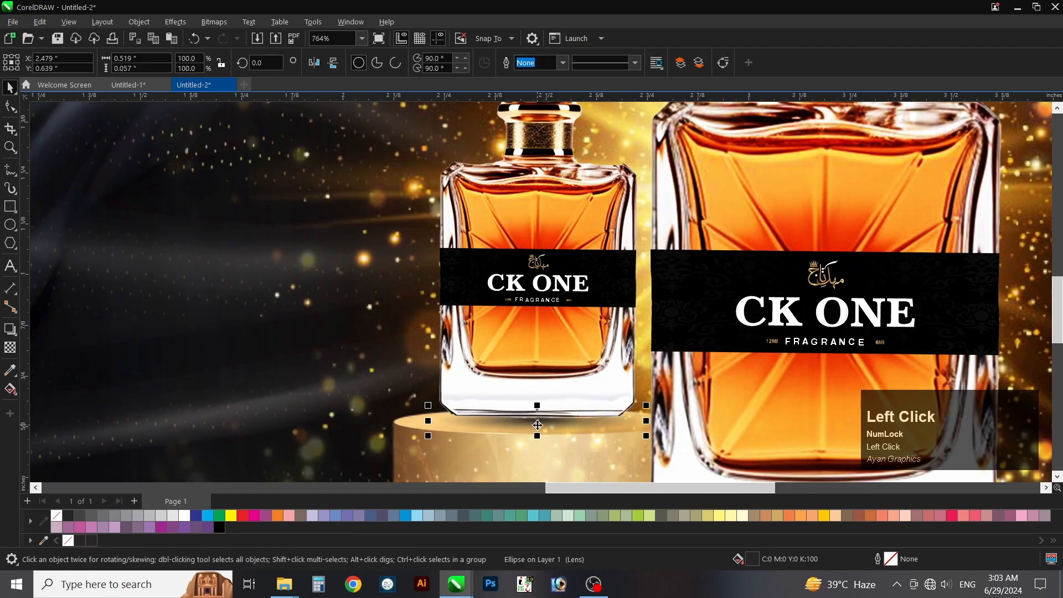
{"action": "key", "text": "ctrl+v"}
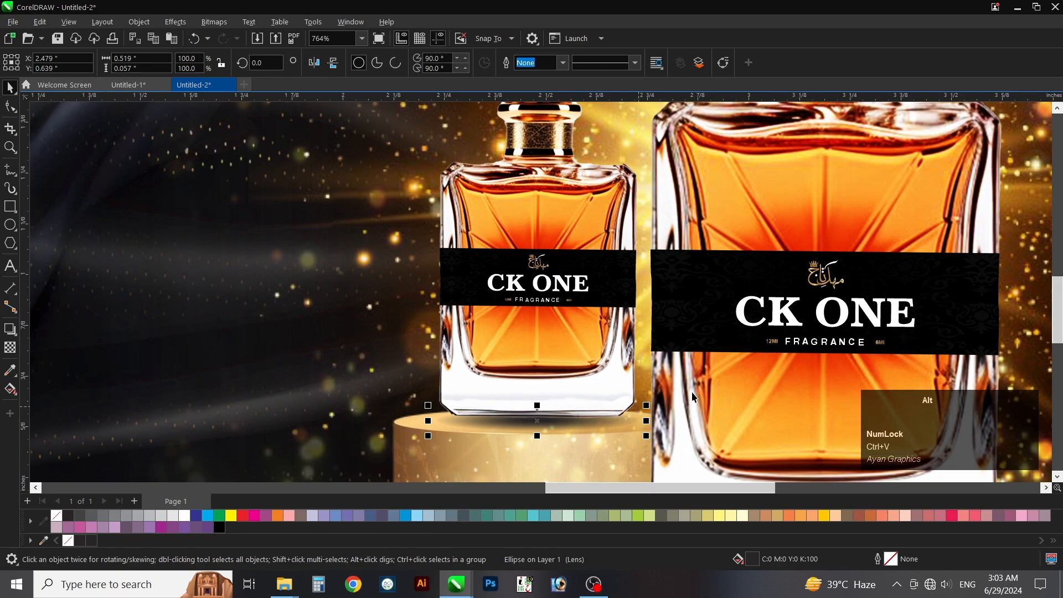
{"action": "left_click_drag", "start_coordinate": [427, 438], "coordinate": [439, 435]}
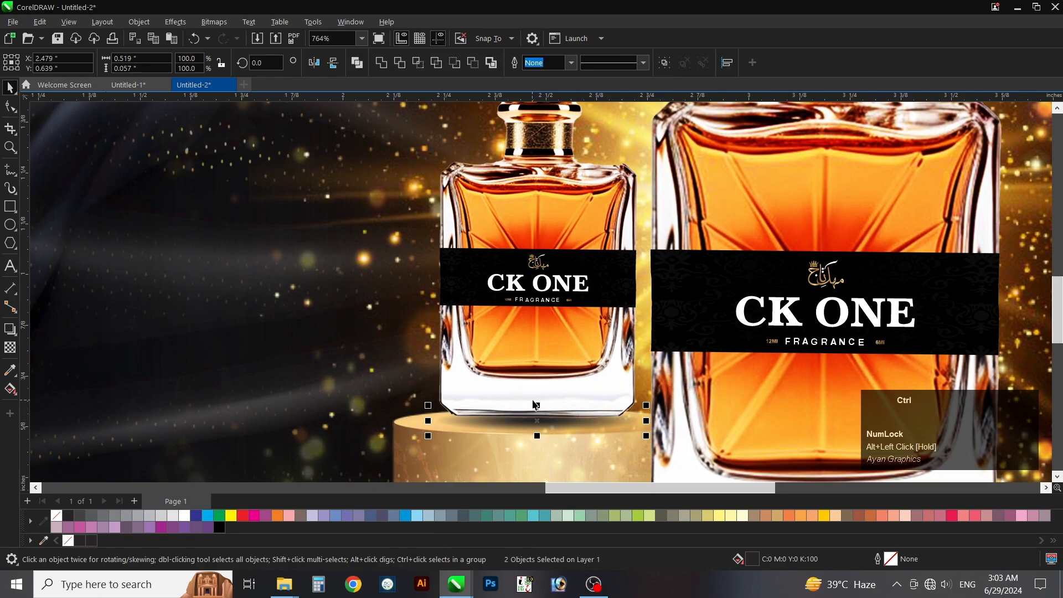
{"action": "key", "text": "ctrl+g"}
{"action": "left_click_drag", "start_coordinate": [536, 405], "coordinate": [539, 409]}
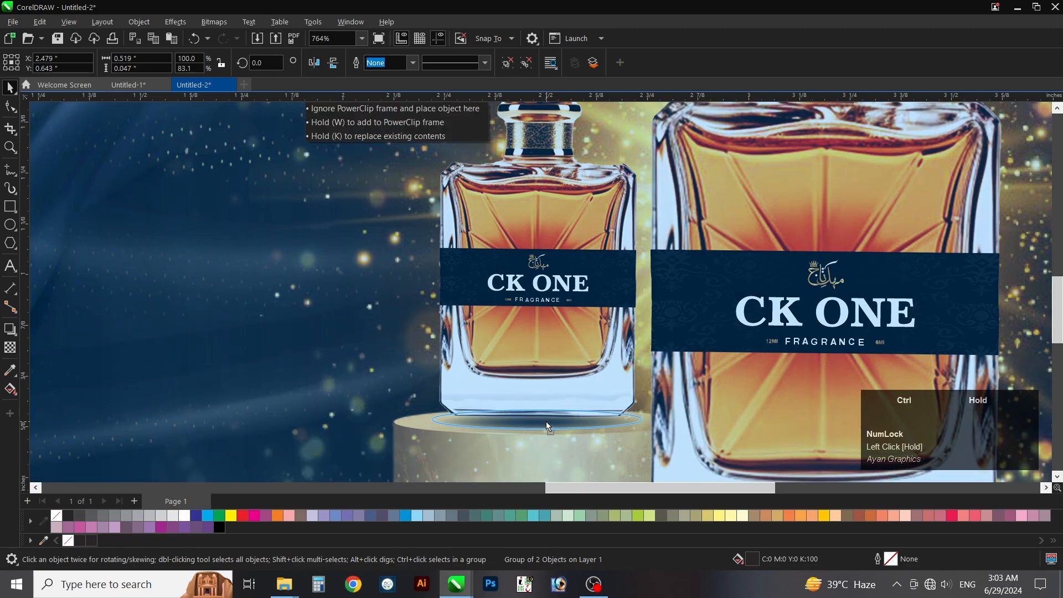
Bring the small bottle to the front, group it with its shadow and nudge the group slightly left and down
{"action": "left_click", "coordinate": [546, 382]}
{"action": "key", "text": "shift+Page_Up"}
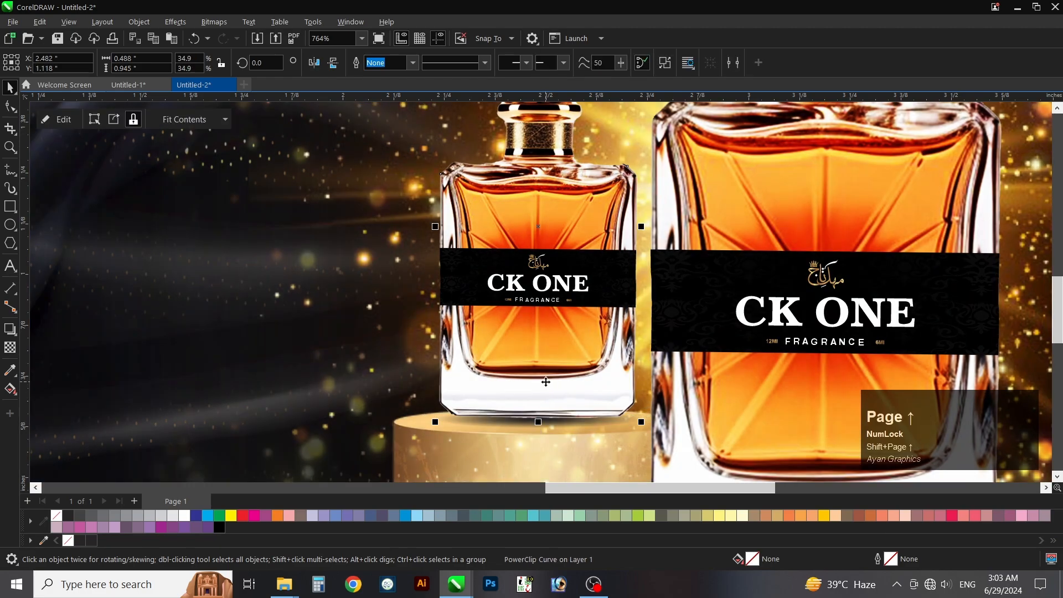
{"action": "left_click", "coordinate": [486, 380], "text": "shift"}
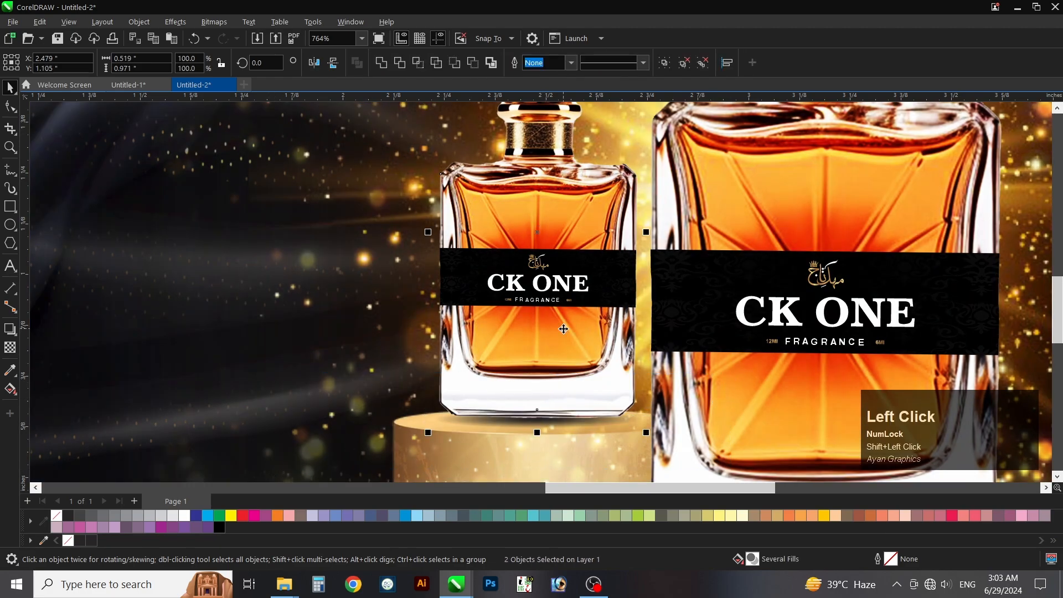
{"action": "left_click_drag", "start_coordinate": [562, 329], "coordinate": [560, 328]}
{"action": "key", "text": "F4"}
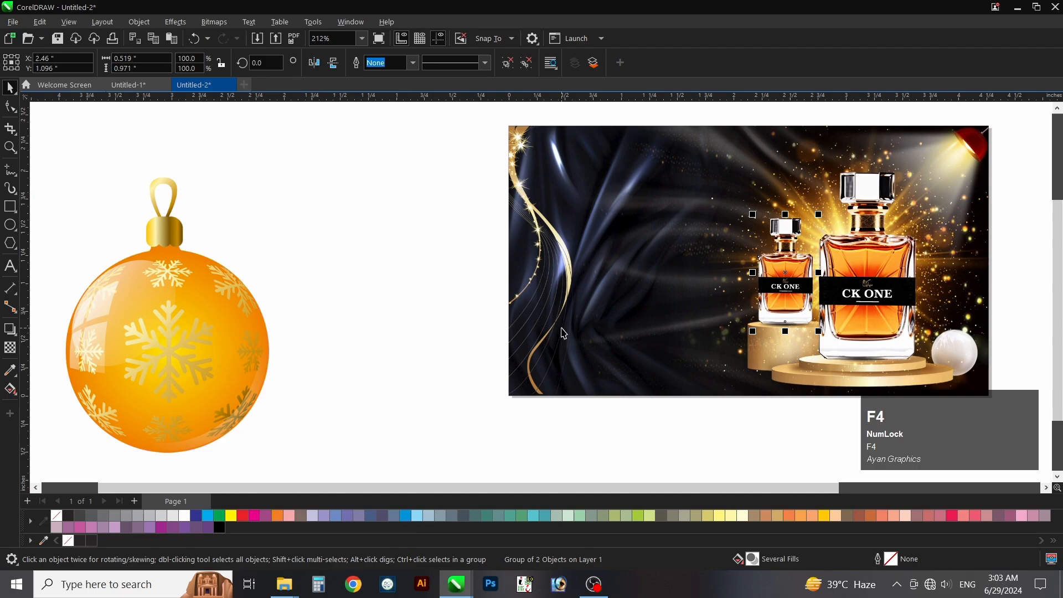
Enlarge the shadow ellipse under the large bottle to about 161.7% and center it horizontally on the bottle
{"action": "key", "text": "z"}
{"action": "left_click_drag", "start_coordinate": [753, 326], "coordinate": [990, 406]}
{"action": "key", "text": "z"}
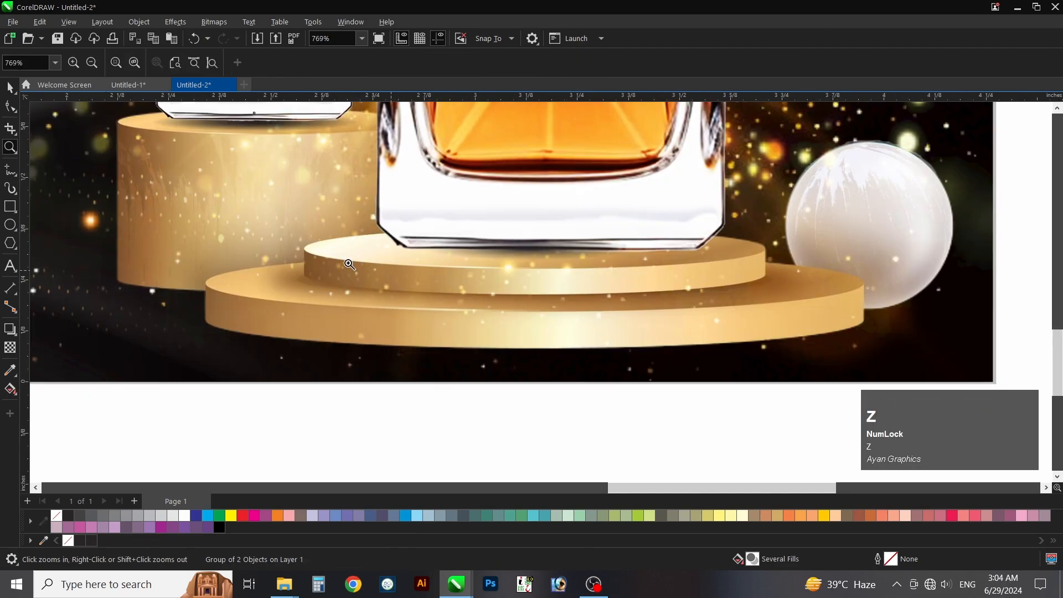
{"action": "left_click_drag", "start_coordinate": [209, 158], "coordinate": [875, 372]}
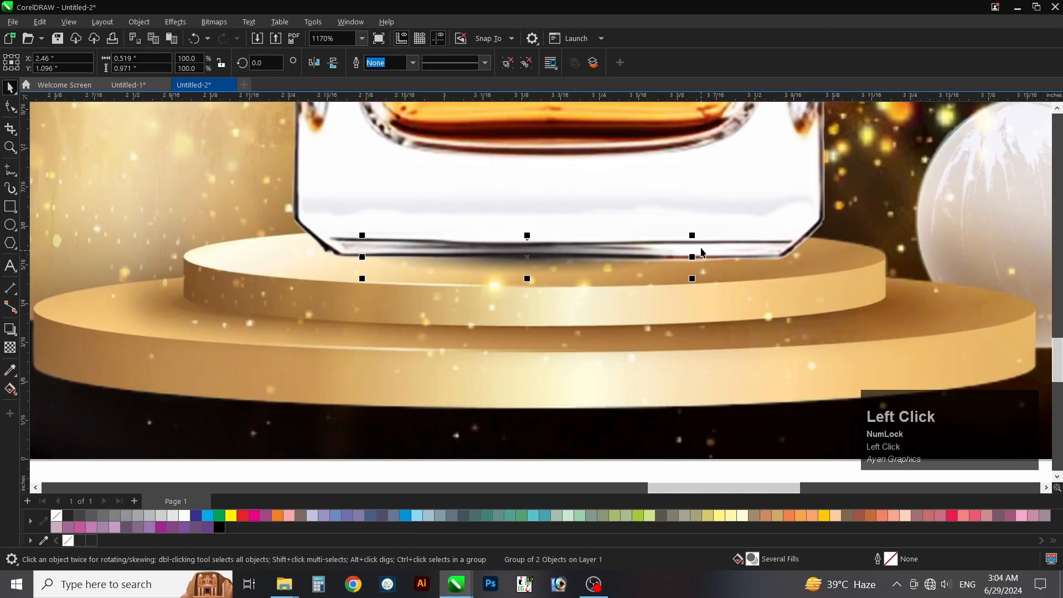
{"action": "left_click_drag", "start_coordinate": [692, 235], "coordinate": [792, 223]}
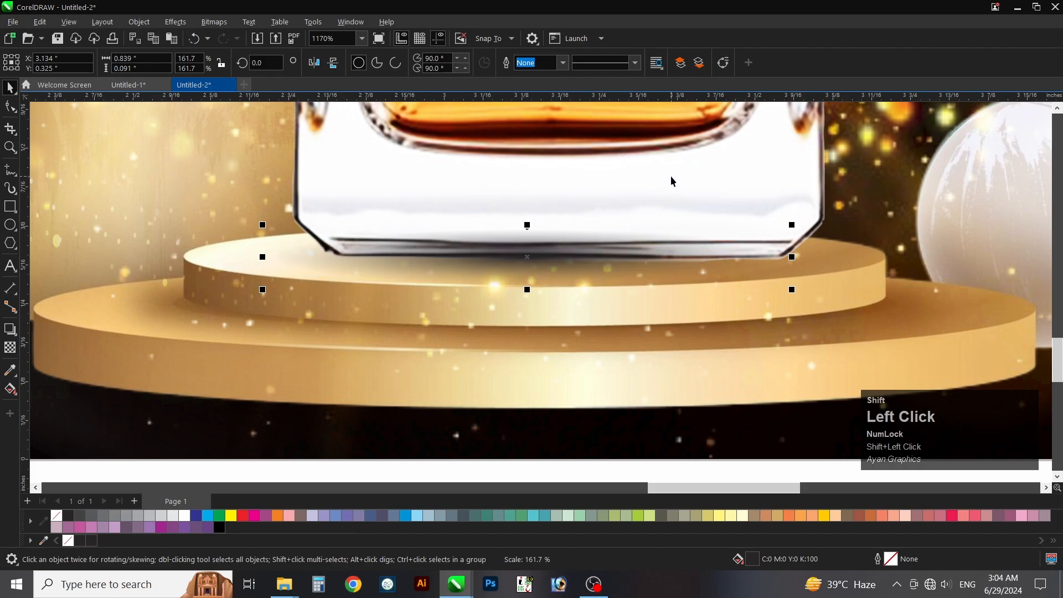
{"action": "left_click", "coordinate": [671, 180], "text": "shift"}
{"action": "key", "text": "c"}
Duplicate the large bottle's shadow in place, group both ellipses and flatten them to about 63.8% height
{"action": "left_click", "coordinate": [602, 251]}
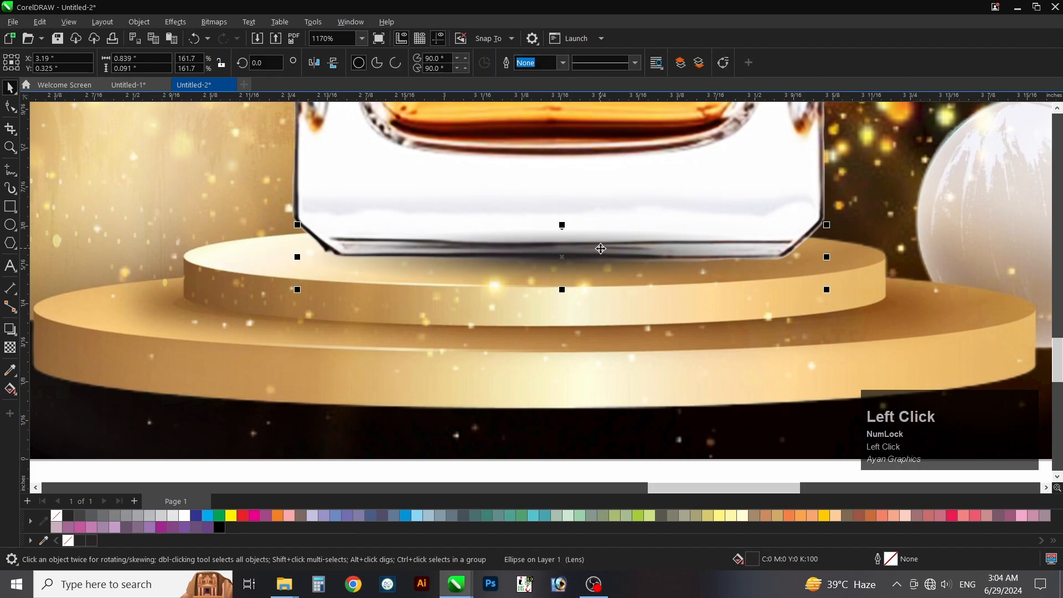
{"action": "key", "text": "ctrl+v"}
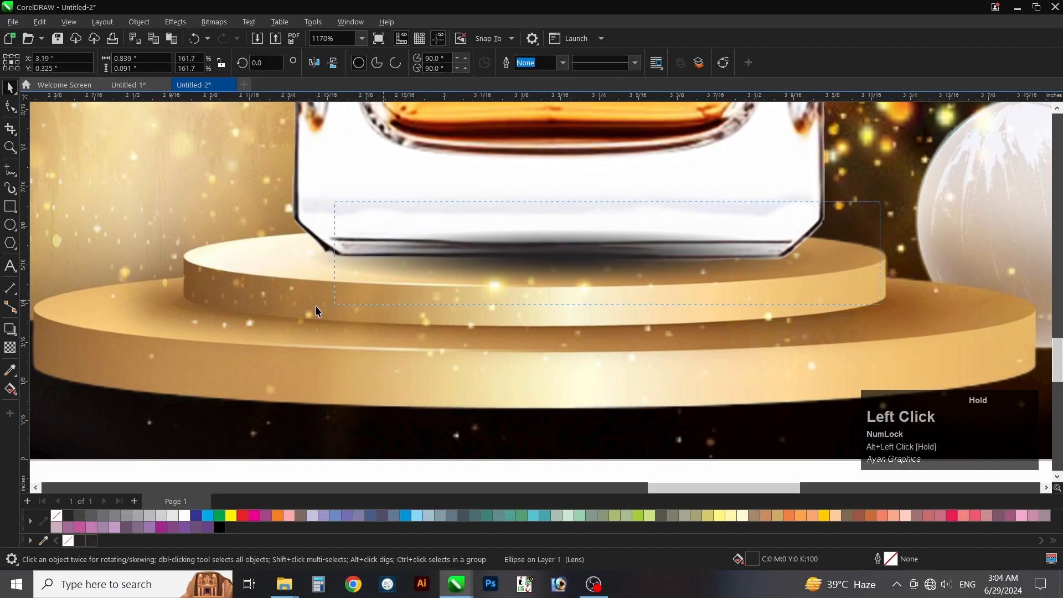
{"action": "left_click_drag", "start_coordinate": [316, 312], "coordinate": [199, 313]}
{"action": "key", "text": "ctrl+g"}
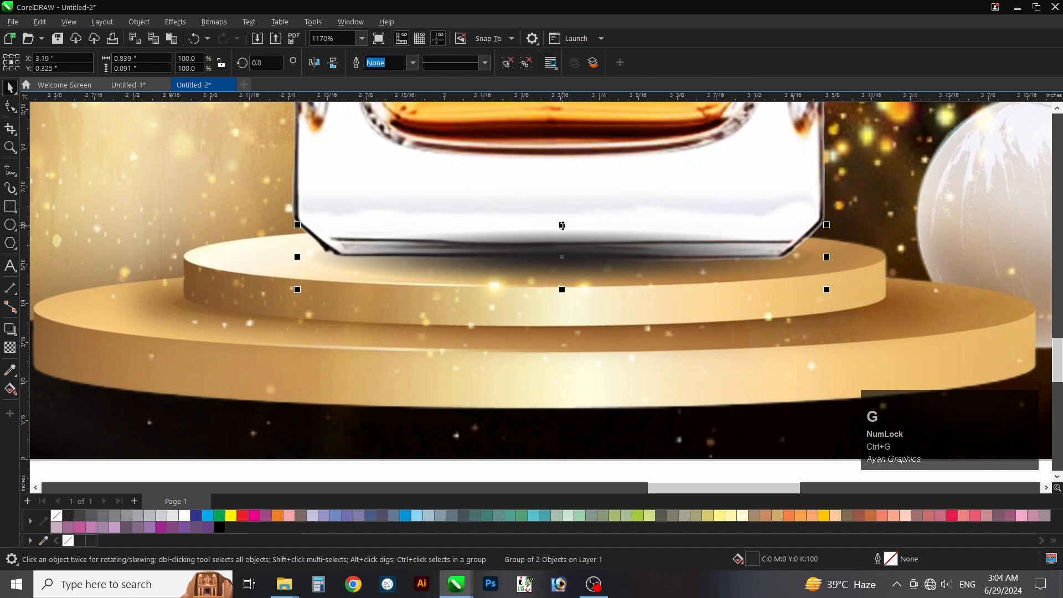
{"action": "left_click_drag", "start_coordinate": [562, 225], "coordinate": [556, 245]}
Bring the large bottle in front of its shadow, adjust the shadow's position and group the two
{"action": "left_click", "coordinate": [559, 209]}
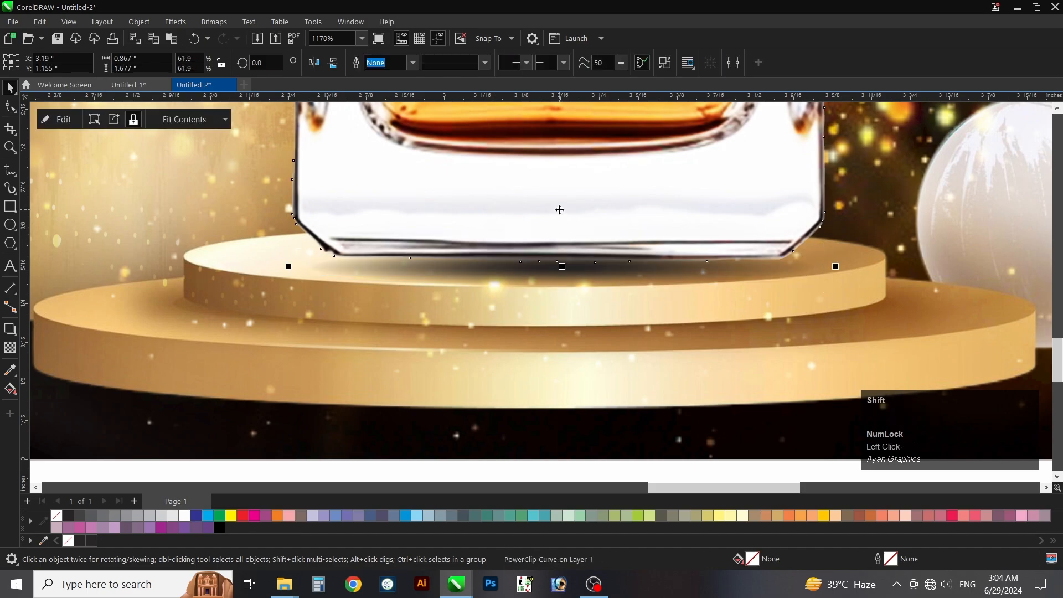
{"action": "key", "text": "shift+Page_Up"}
{"action": "left_click", "coordinate": [524, 284]}
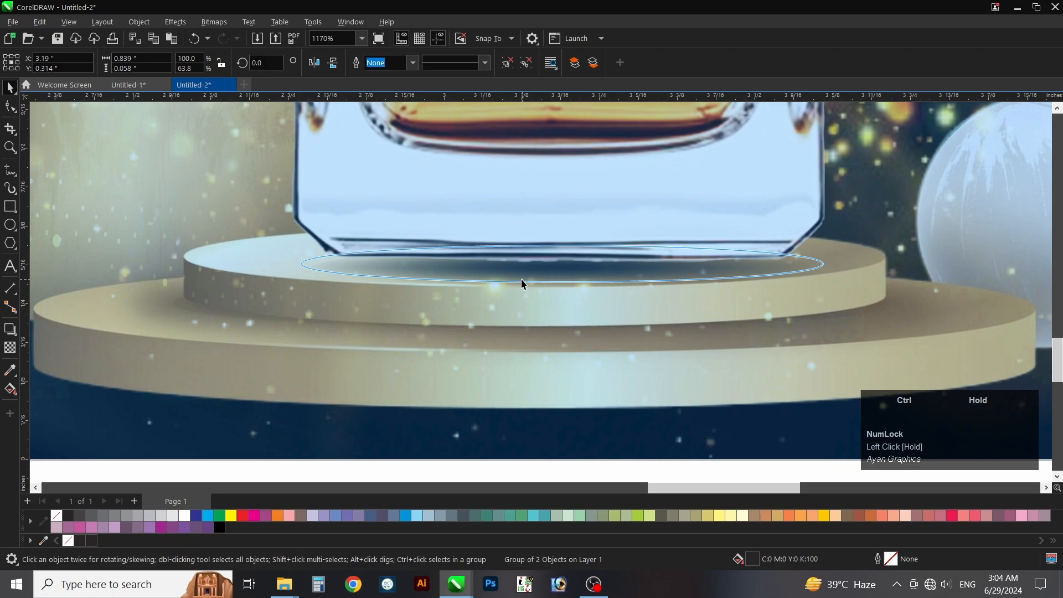
{"action": "left_click", "coordinate": [540, 199], "text": "shift"}
{"action": "key", "text": "ctrl+g"}
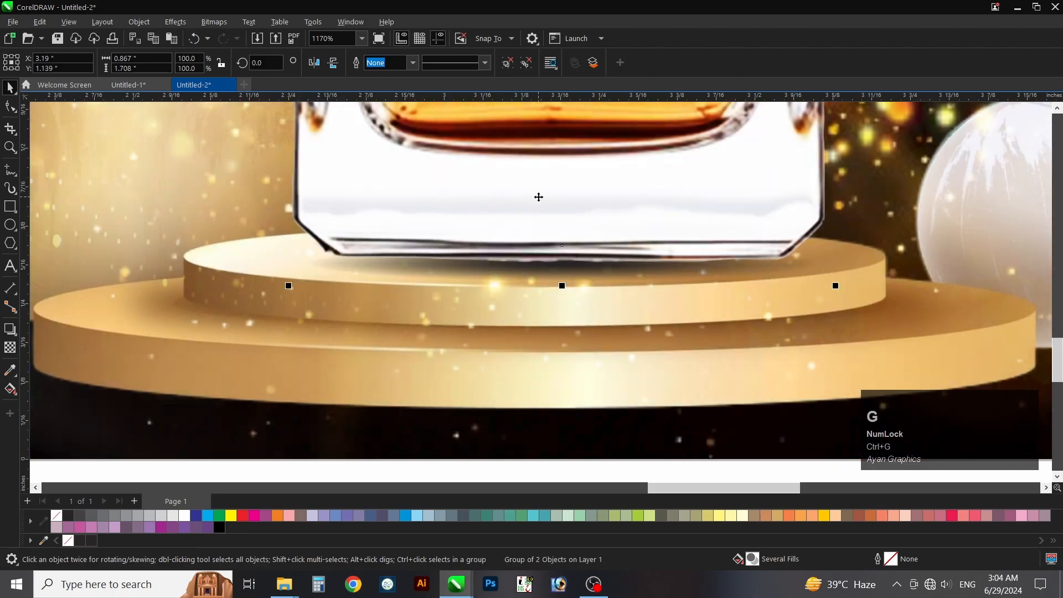
Nudge the large bottle and shadow group slightly left on the round podium
{"action": "key", "text": "F4"}
{"action": "key", "text": "z"}
{"action": "left_click_drag", "start_coordinate": [646, 253], "coordinate": [985, 404]}
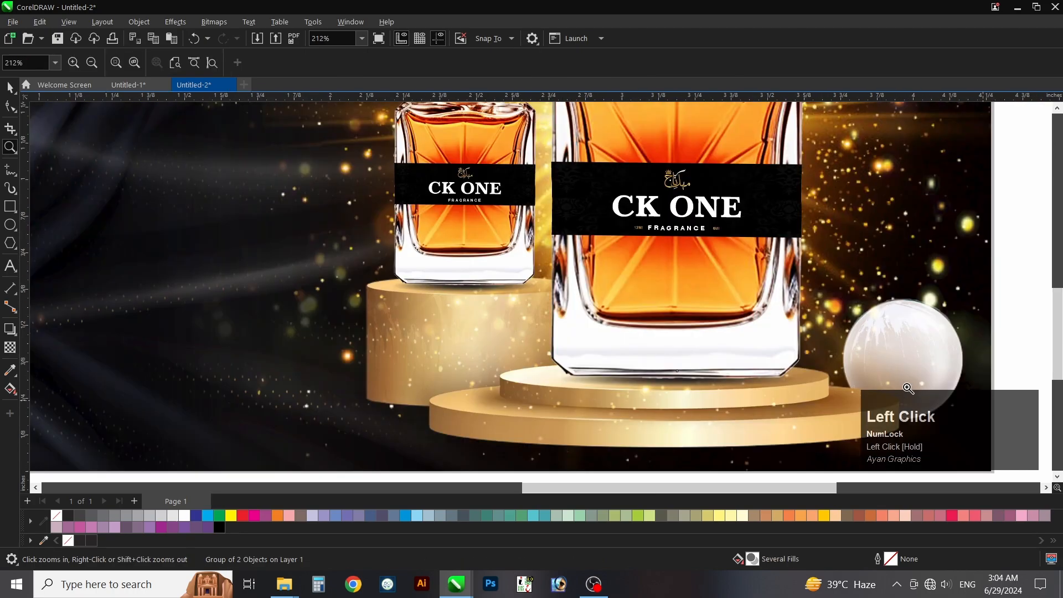
{"action": "key", "text": "space"}
{"action": "left_click_drag", "start_coordinate": [683, 321], "coordinate": [679, 321]}
{"action": "key", "text": "F4"}
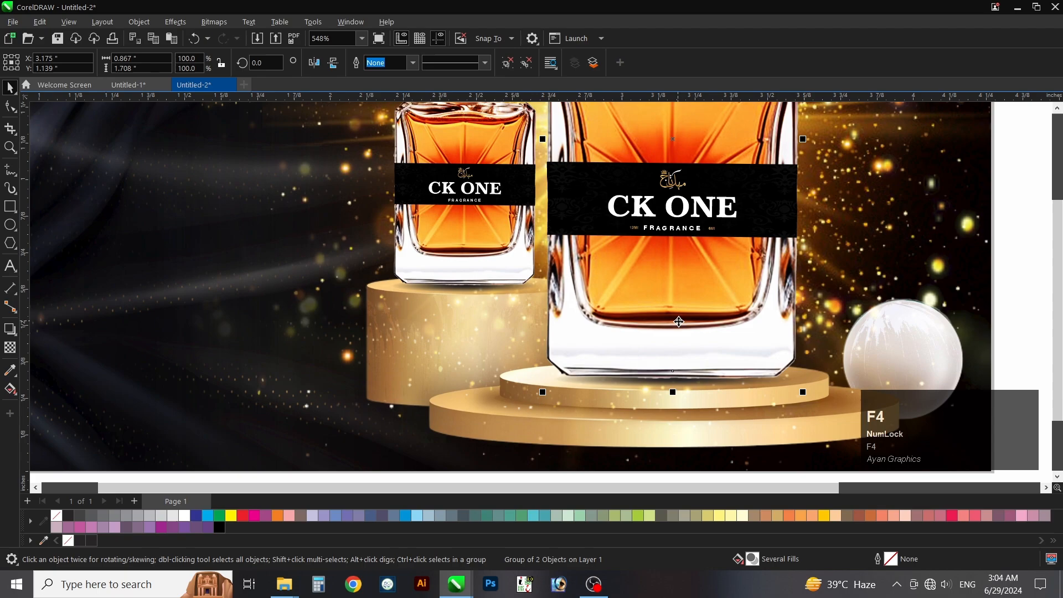
Shrink the orange Christmas ornament to about 0.139 × 0.183 in and place it on the round podium's lower tier
{"action": "left_click", "coordinate": [233, 308]}
{"action": "left_click_drag", "start_coordinate": [280, 161], "coordinate": [804, 360]}
{"action": "key", "text": "z"}
{"action": "left_click", "coordinate": [801, 357]}
{"action": "key", "text": "space"}
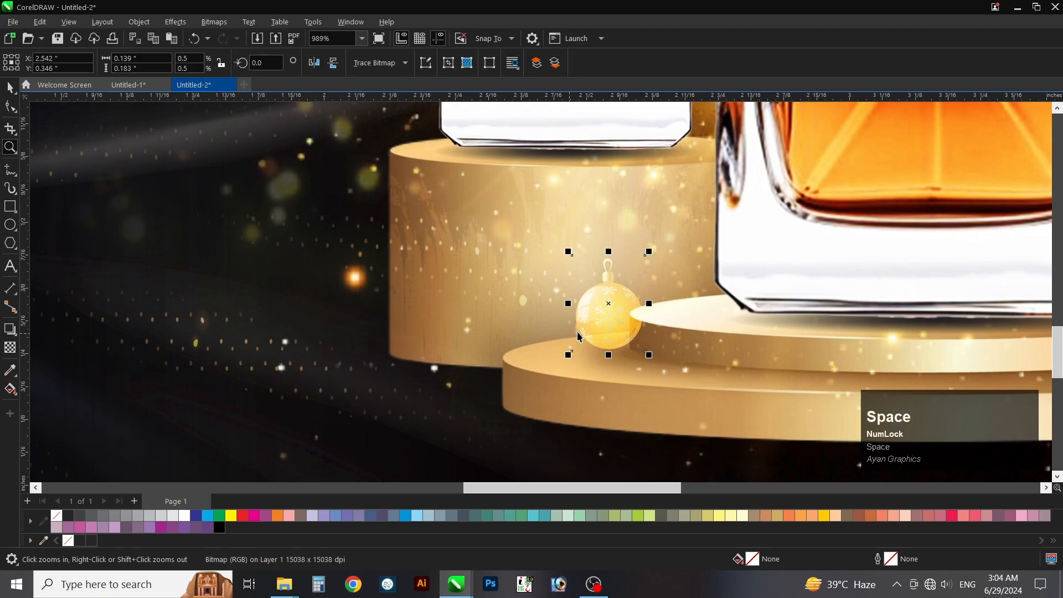
Select the small ornament beneath the overlay image and bring it to the front
{"action": "left_click", "coordinate": [581, 327]}
{"action": "key", "text": "ctrl+z"}
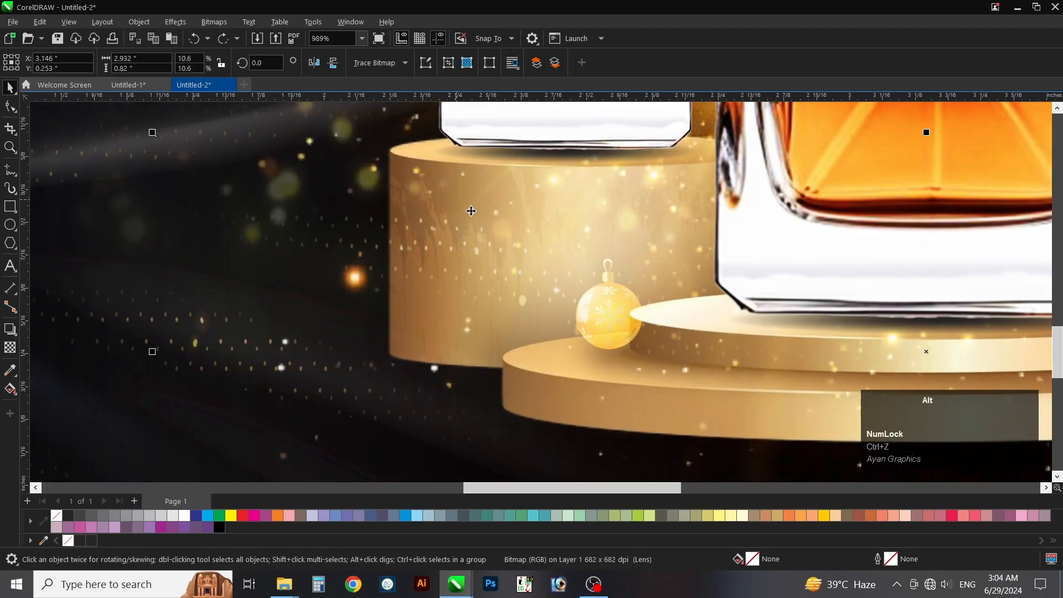
{"action": "left_click", "coordinate": [608, 318], "text": "alt"}
{"action": "key", "text": "shift+Page_Up"}
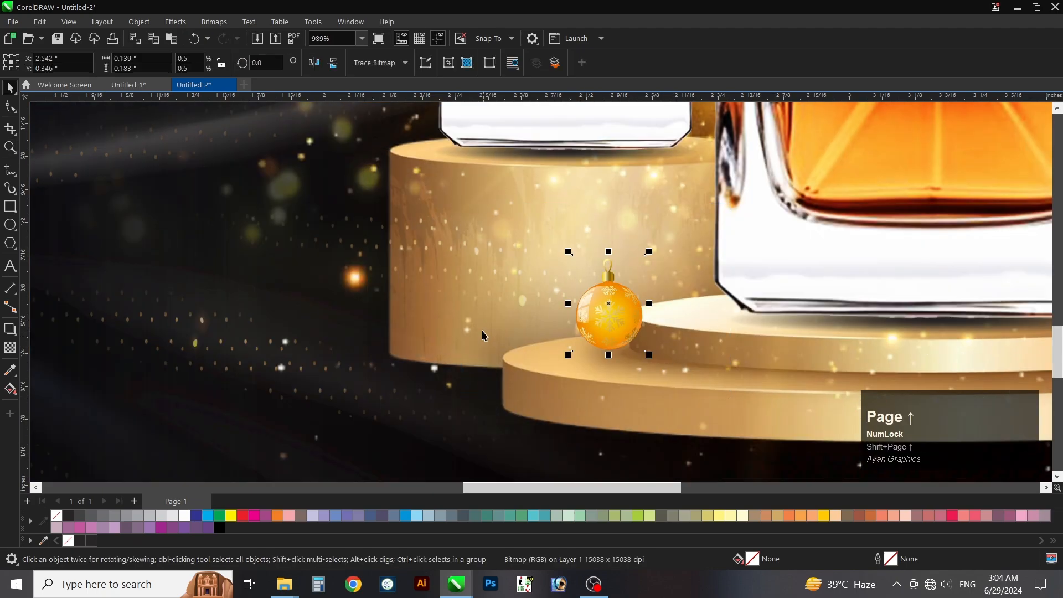
Rotate the orange ornament to about 331.6° and position it on the podium's lower tier near the upper tier's edge
{"action": "left_click_drag", "start_coordinate": [595, 311], "coordinate": [578, 319]}
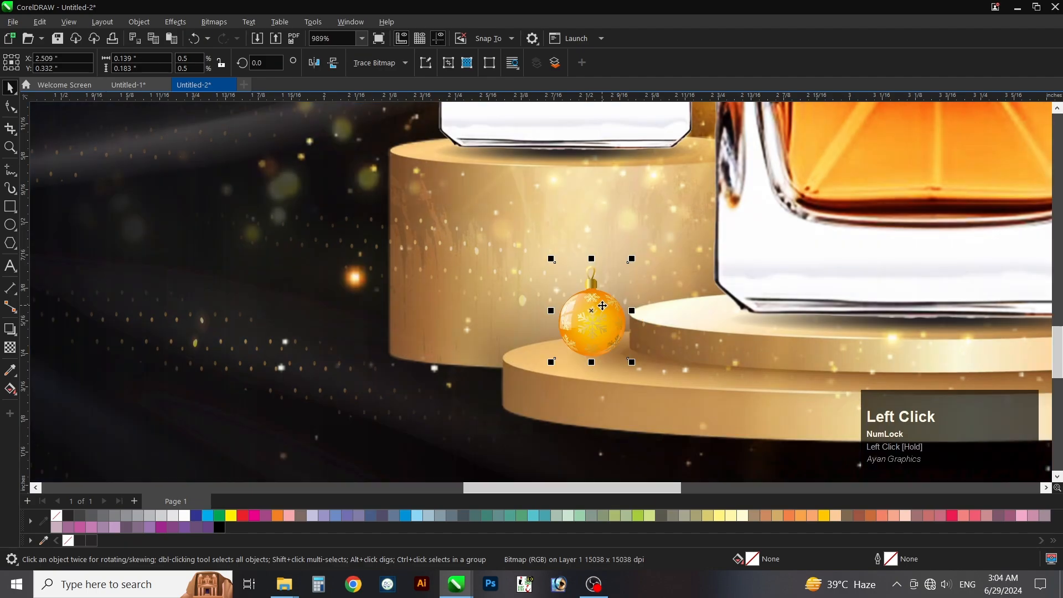
{"action": "left_click", "coordinate": [596, 309]}
{"action": "left_click_drag", "start_coordinate": [633, 258], "coordinate": [653, 281]}
{"action": "scroll", "coordinate": [505, 361], "scroll_direction": "up", "scroll_amount": 1}
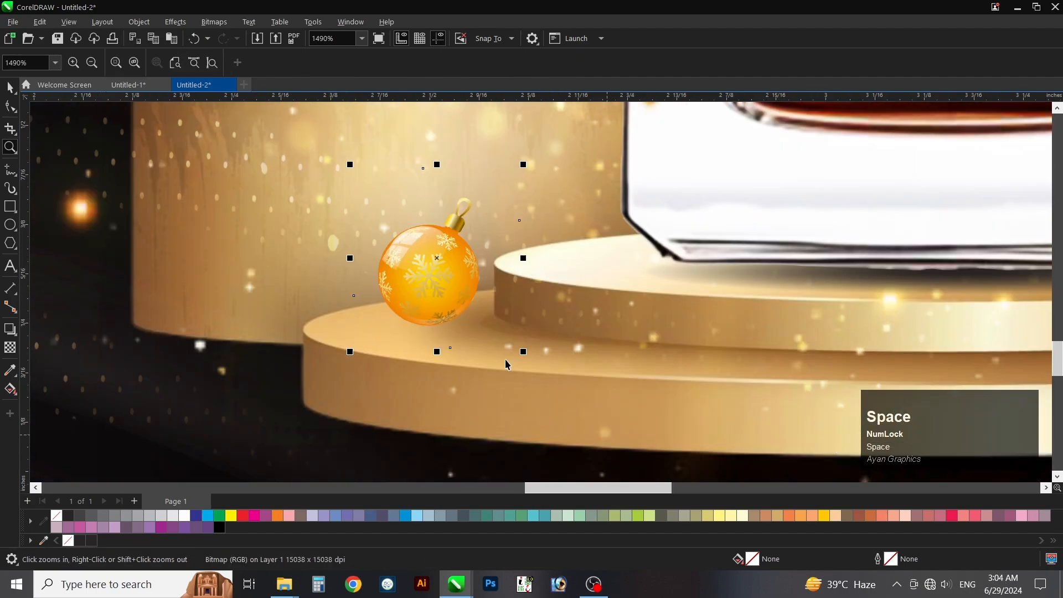
{"action": "left_click", "coordinate": [444, 284]}
{"action": "left_click_drag", "start_coordinate": [443, 284], "coordinate": [455, 292]}
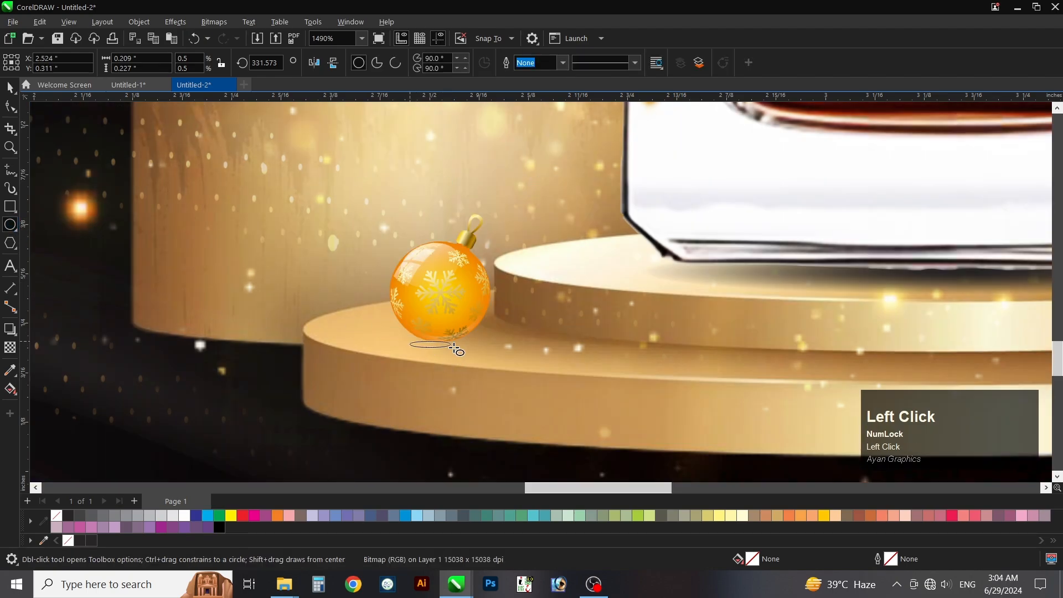
Draw a thin ellipse about 0.071 × 0.009 in under the ornament, filled black without outline, and apply a soft fountain transparency
{"action": "left_click_drag", "start_coordinate": [455, 349], "coordinate": [469, 352]}
{"action": "left_click", "coordinate": [218, 526]}
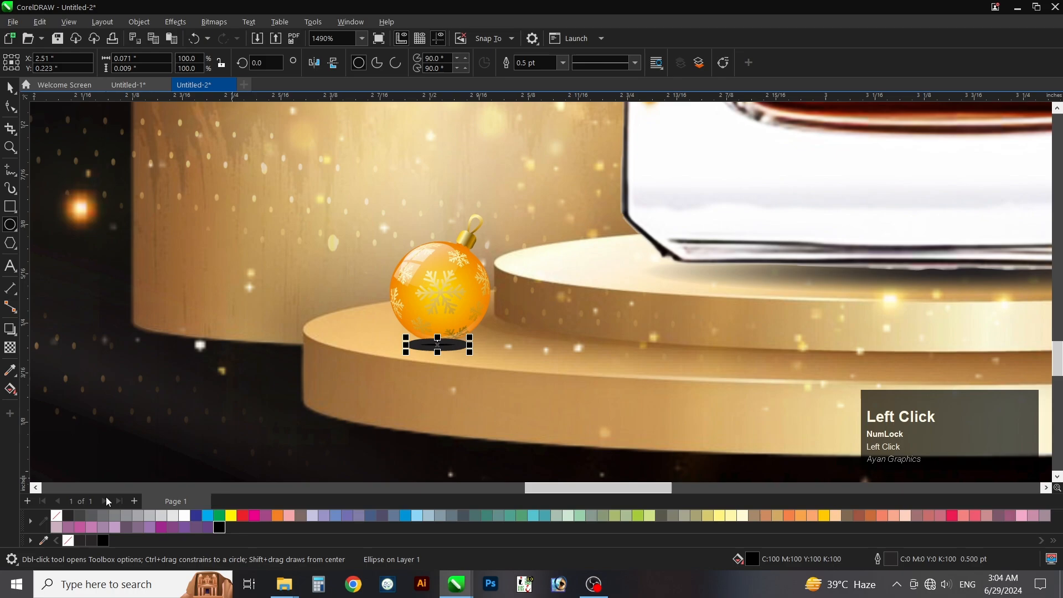
{"action": "left_click", "coordinate": [10, 349]}
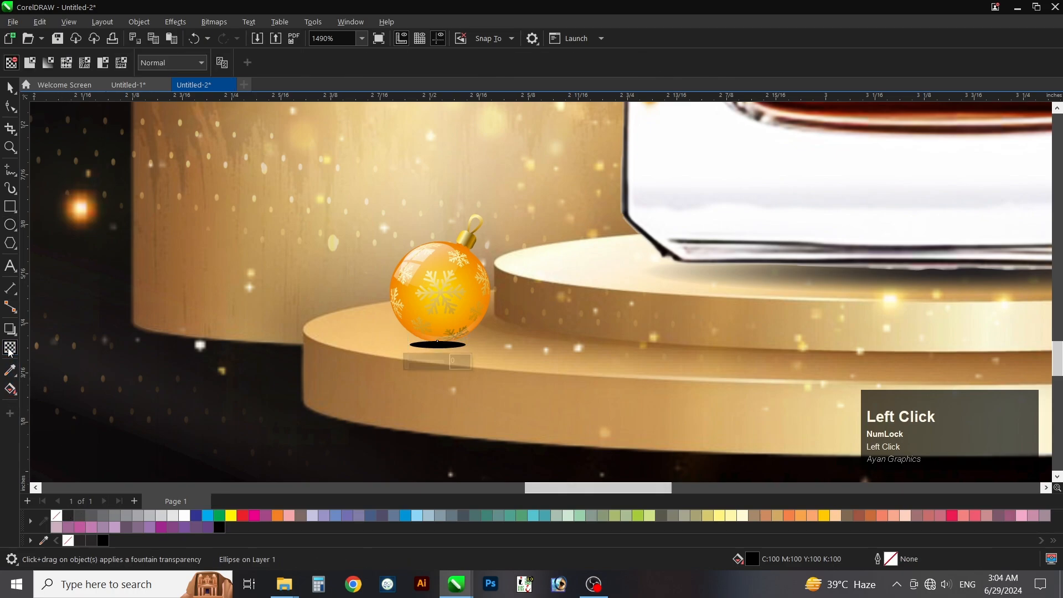
{"action": "left_click", "coordinate": [48, 63]}
{"action": "key", "text": "space"}
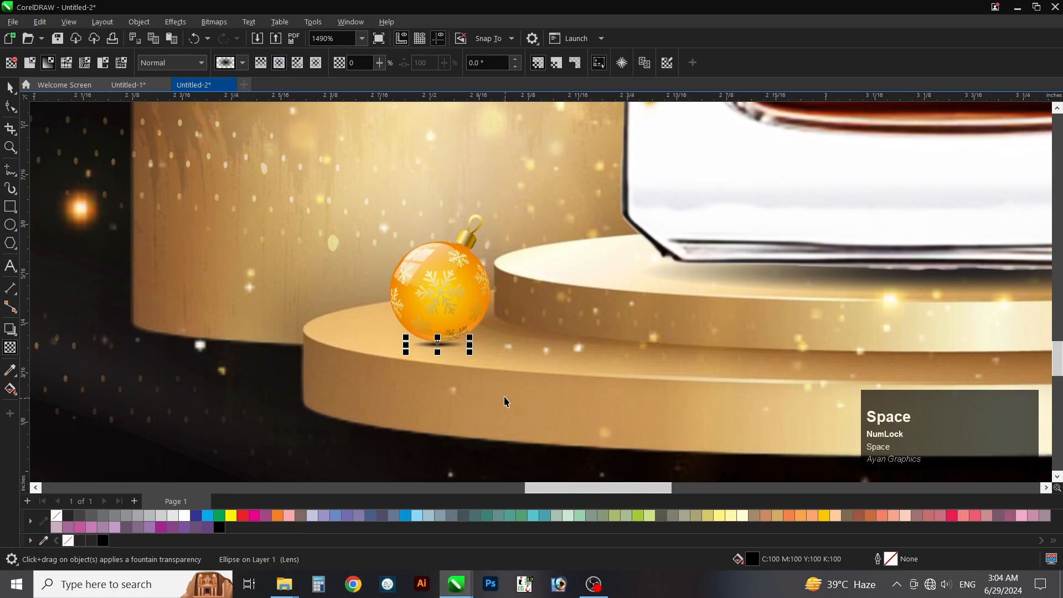
Enlarge the ornament's shadow to about 0.077 × 0.01 in and place a duplicate at the ornament's edge facing the upper tier
{"action": "key", "text": "z"}
{"action": "key", "text": "z"}
{"action": "left_click_drag", "start_coordinate": [862, 156], "coordinate": [861, 157]}
{"action": "key", "text": "space"}
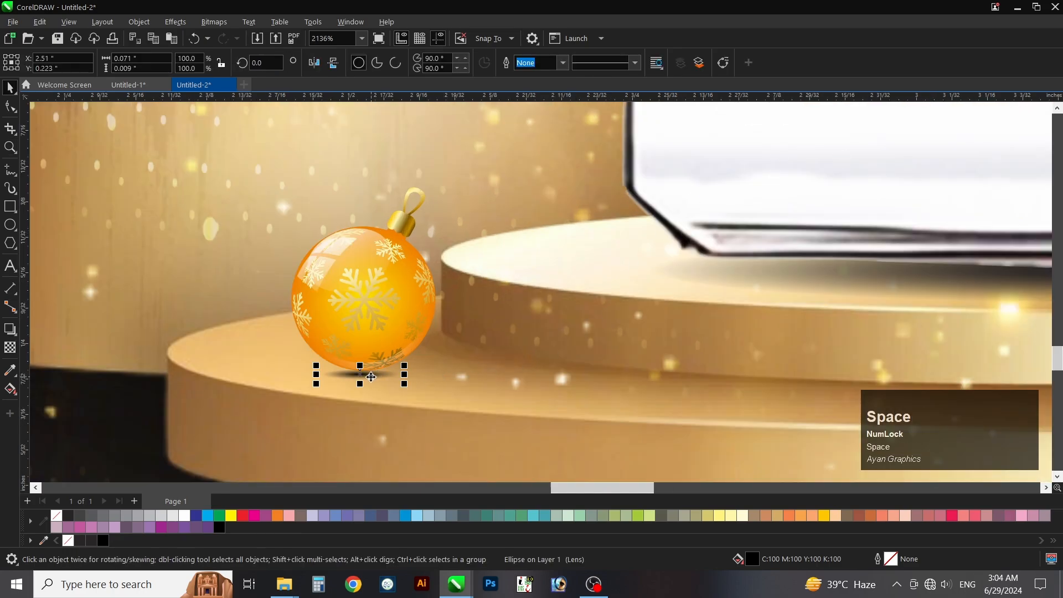
{"action": "left_click_drag", "start_coordinate": [404, 365], "coordinate": [441, 294]}
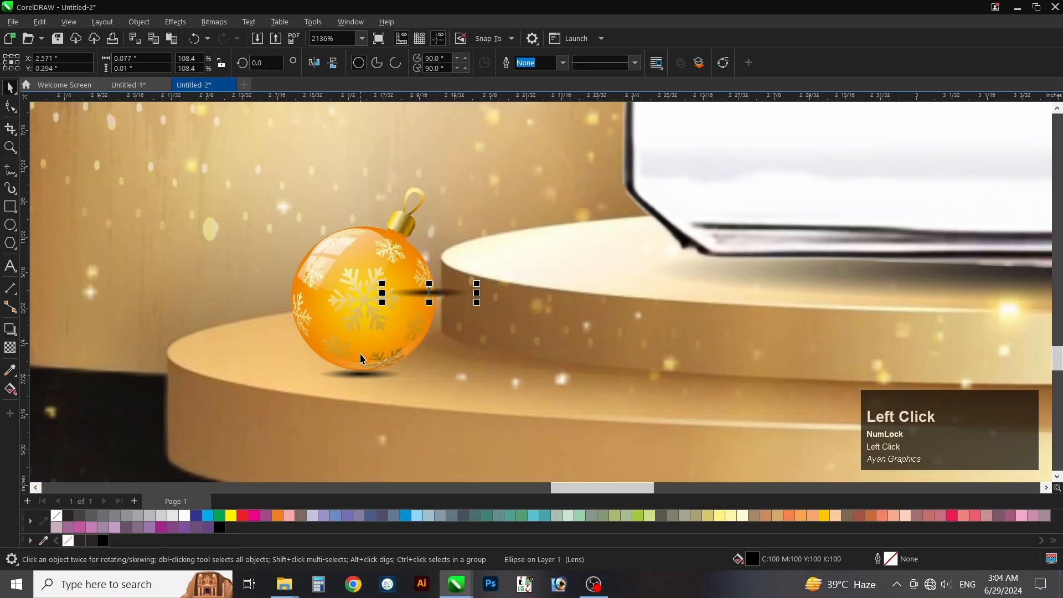
Group the ornament with the shadow beneath it and shift the group slightly toward the upper tier
{"action": "left_click", "coordinate": [360, 338], "text": "shift"}
{"action": "key", "text": "ctrl+g"}
{"action": "left_click_drag", "start_coordinate": [359, 338], "coordinate": [373, 337]}
Rotate the duplicate shadow to 285°, shrink it to about 0.011 × 0.038 in and fit it where the ornament touches the upper tier
{"action": "left_click", "coordinate": [450, 294]}
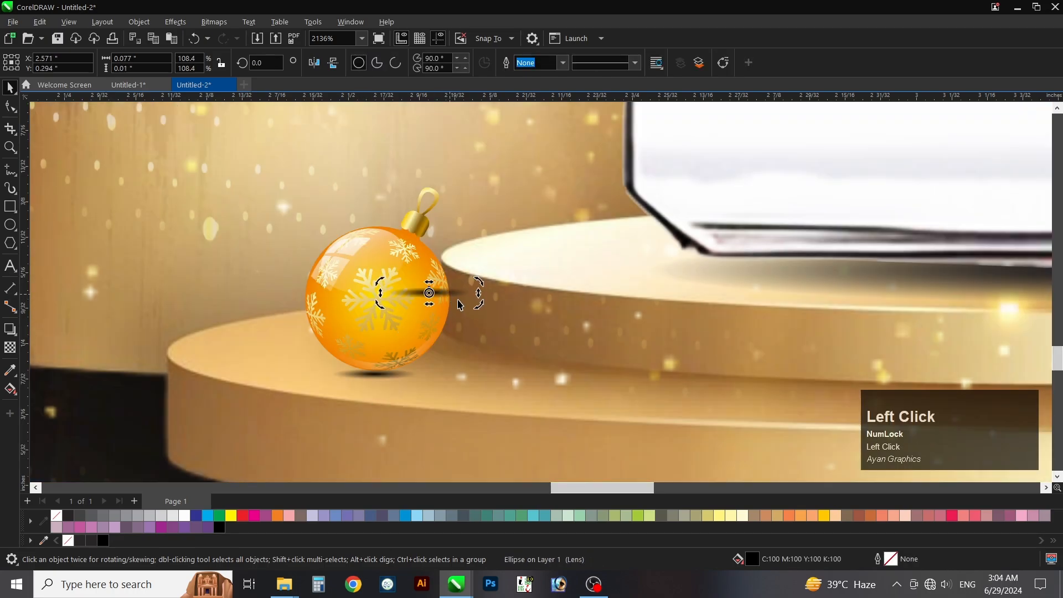
{"action": "left_click_drag", "start_coordinate": [477, 304], "coordinate": [452, 289]}
{"action": "key", "text": "space"}
{"action": "left_click_drag", "start_coordinate": [465, 333], "coordinate": [457, 316]}
{"action": "key", "text": "space"}
{"action": "scroll", "coordinate": [392, 289], "scroll_direction": "up", "scroll_amount": 3}
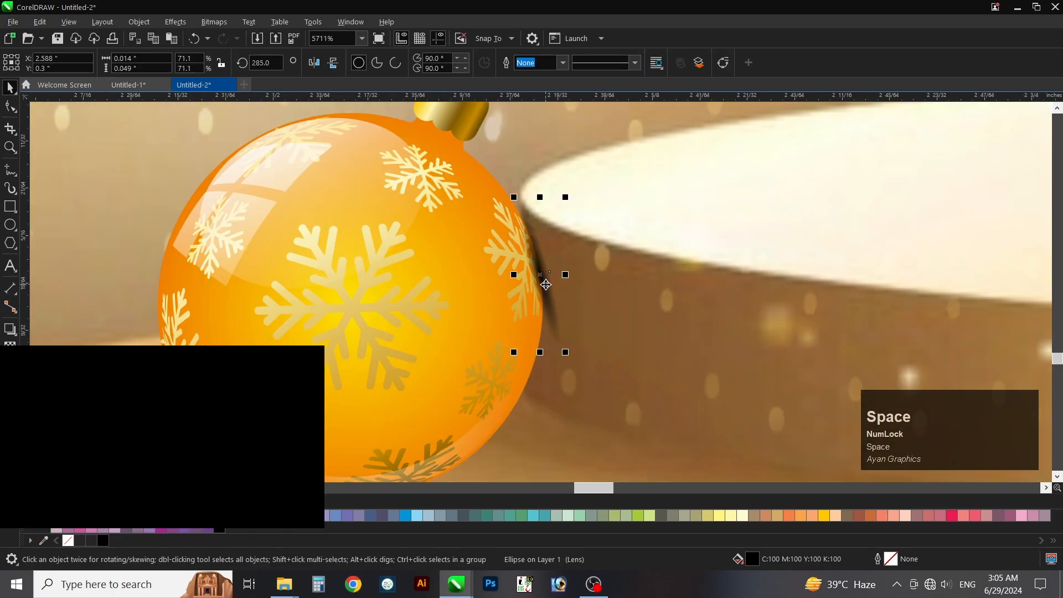
{"action": "left_click_drag", "start_coordinate": [545, 284], "coordinate": [540, 261]}
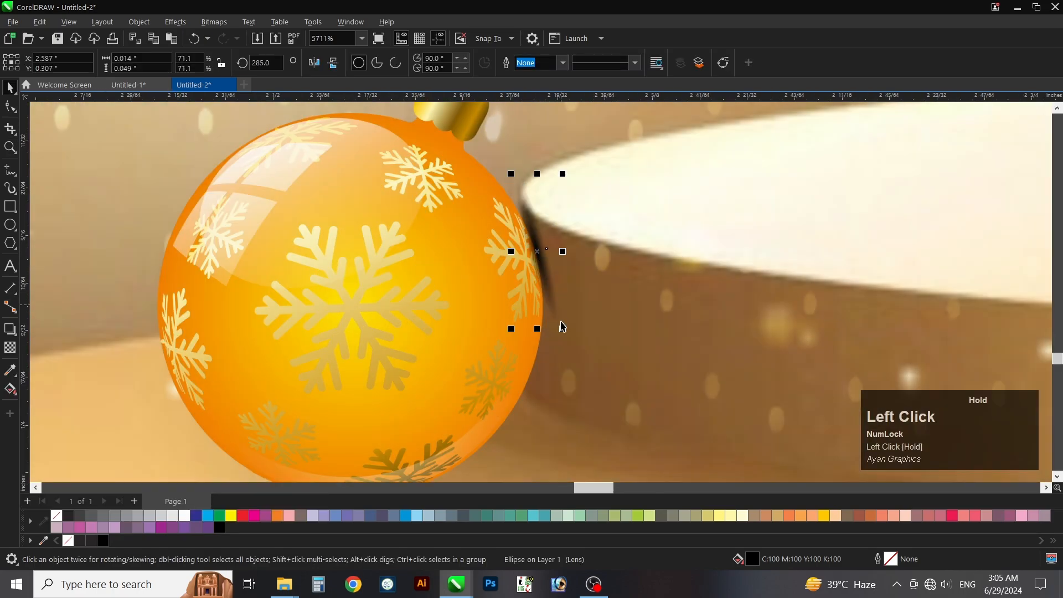
{"action": "left_click_drag", "start_coordinate": [562, 331], "coordinate": [558, 313]}
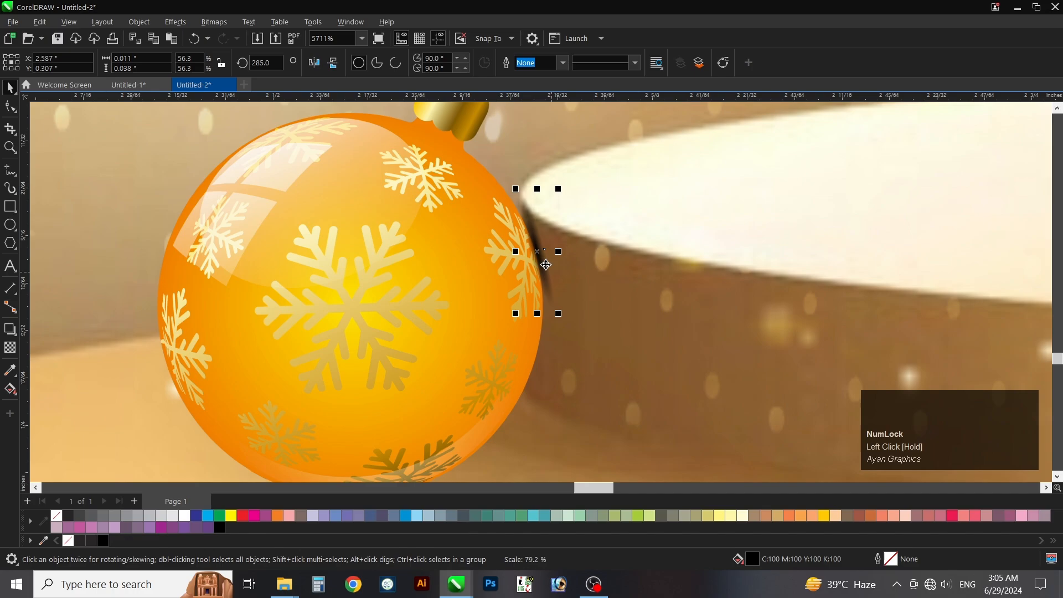
{"action": "left_click", "coordinate": [454, 271]}
{"action": "key", "text": "F4"}
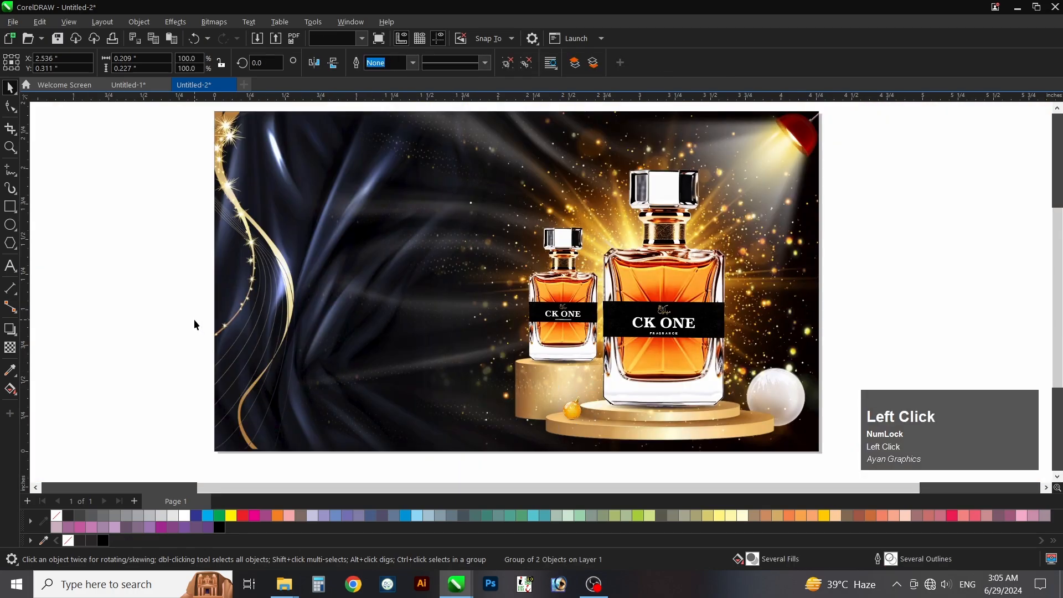
{"action": "left_click", "coordinate": [194, 324]}
{"action": "key", "text": "F4"}
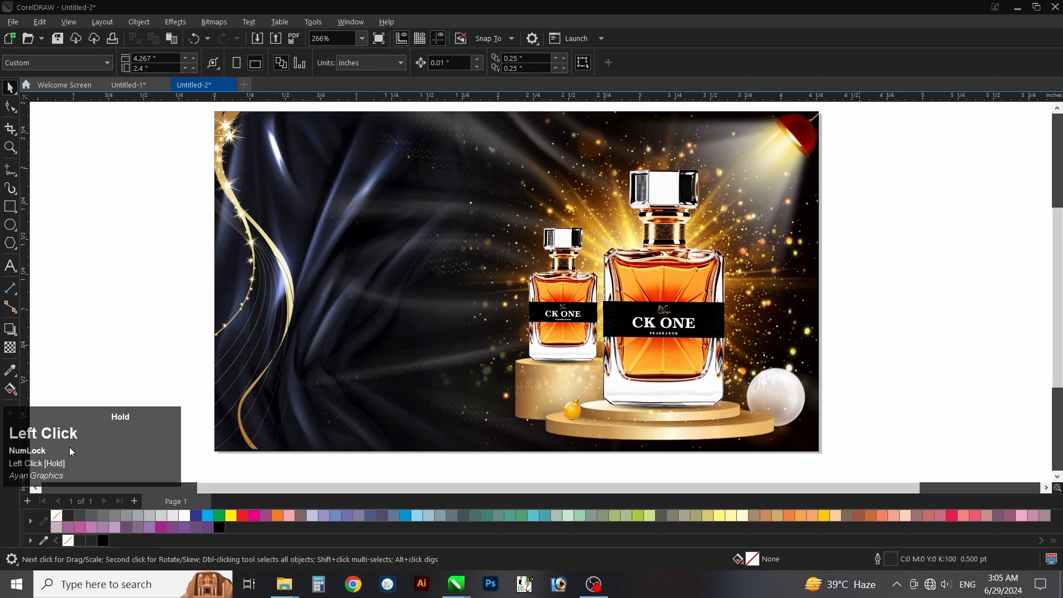
{"action": "key", "text": "F4"}
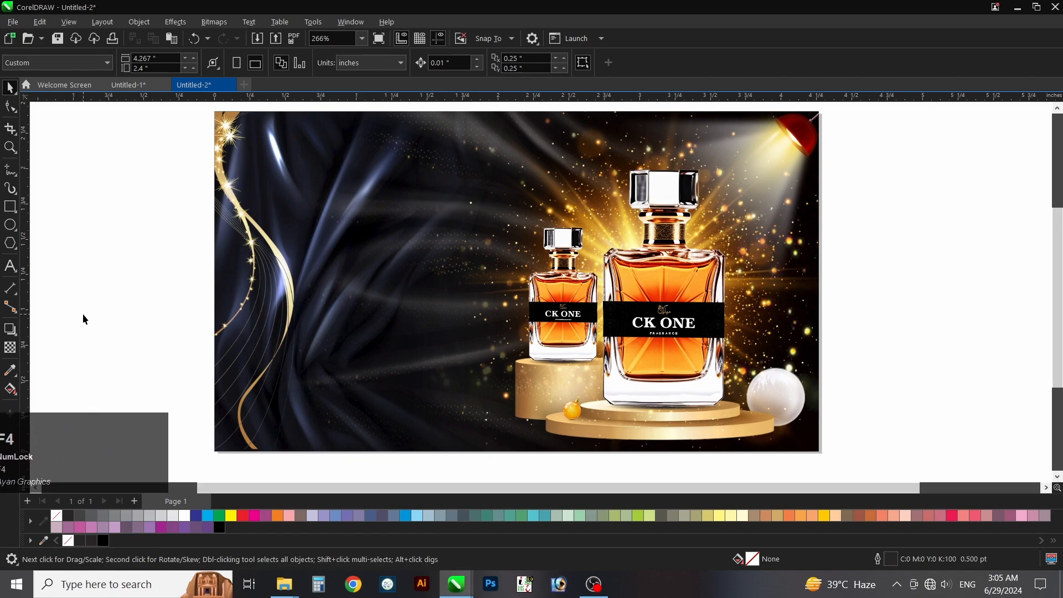
{"action": "left_click", "coordinate": [179, 311]}
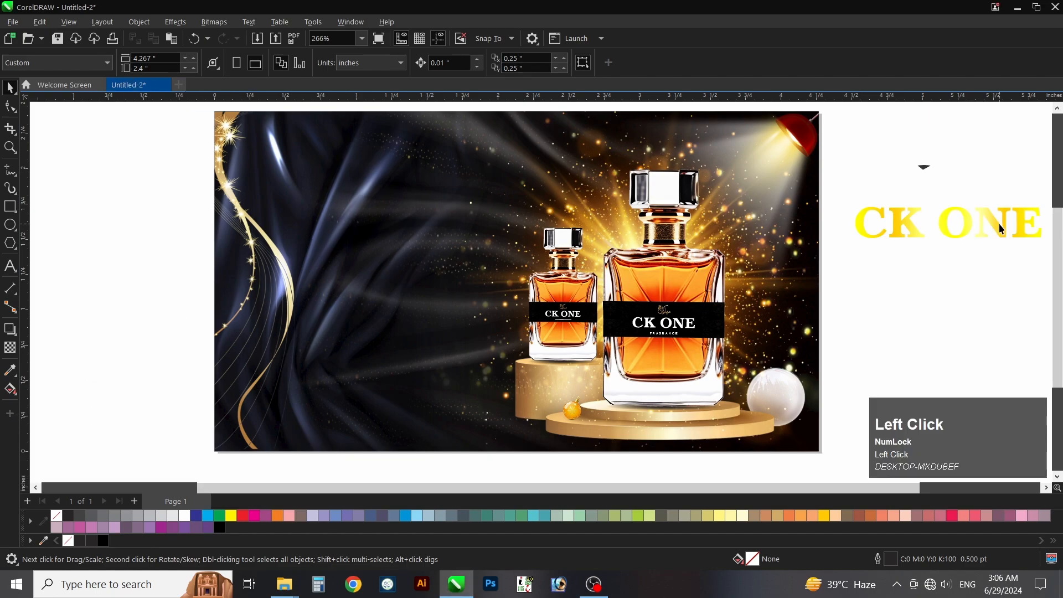
Duplicate the gold CK ONE text into the blank area beyond the banner's ribbon side and fill the copy black
{"action": "left_click_drag", "start_coordinate": [999, 224], "coordinate": [138, 221]}
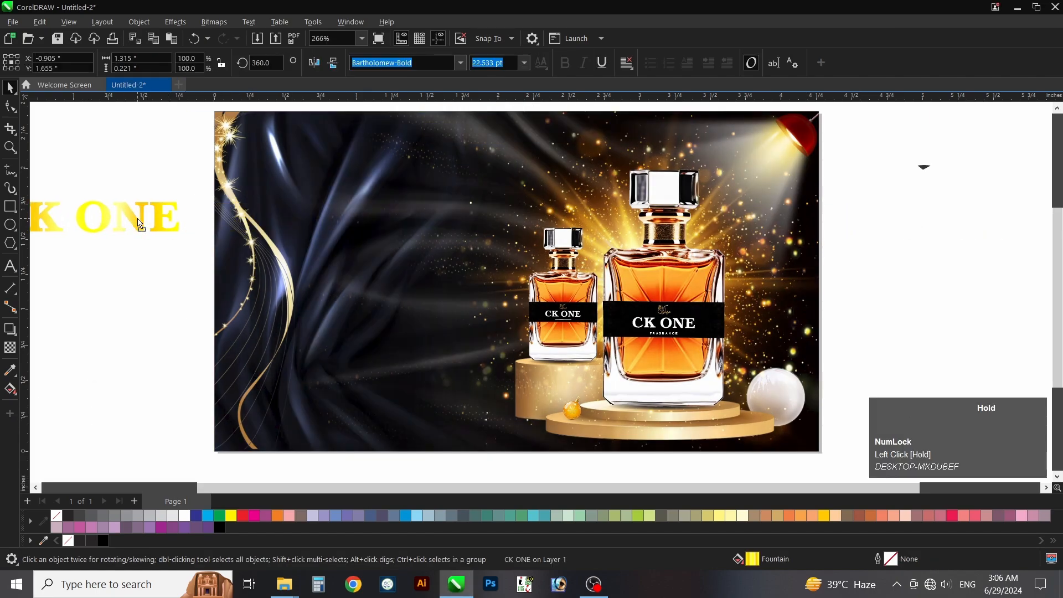
{"action": "key", "text": "z"}
{"action": "left_click_drag", "start_coordinate": [38, 162], "coordinate": [246, 286]}
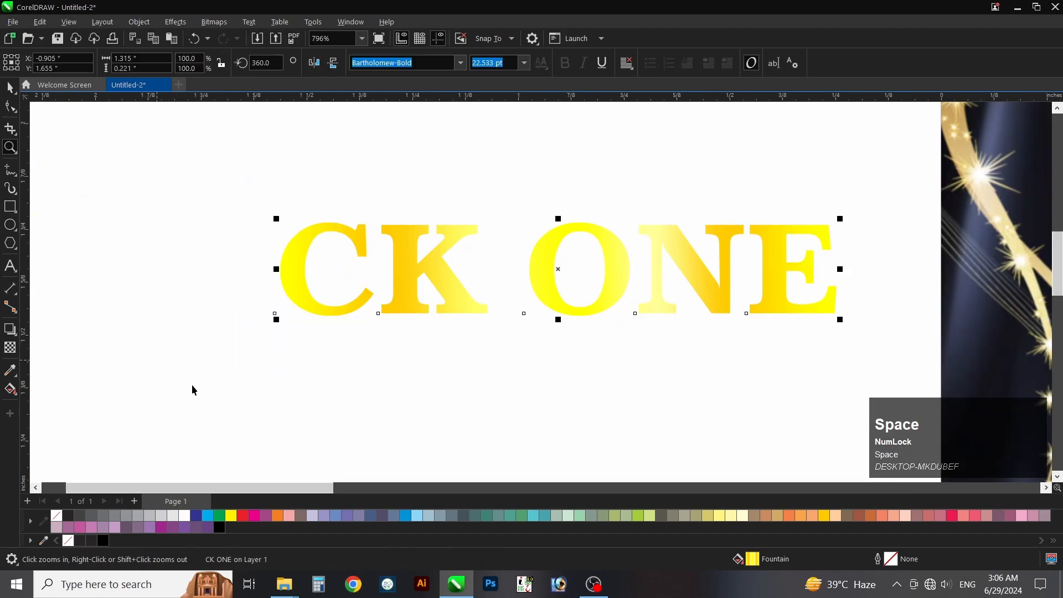
{"action": "left_click", "coordinate": [222, 182]}
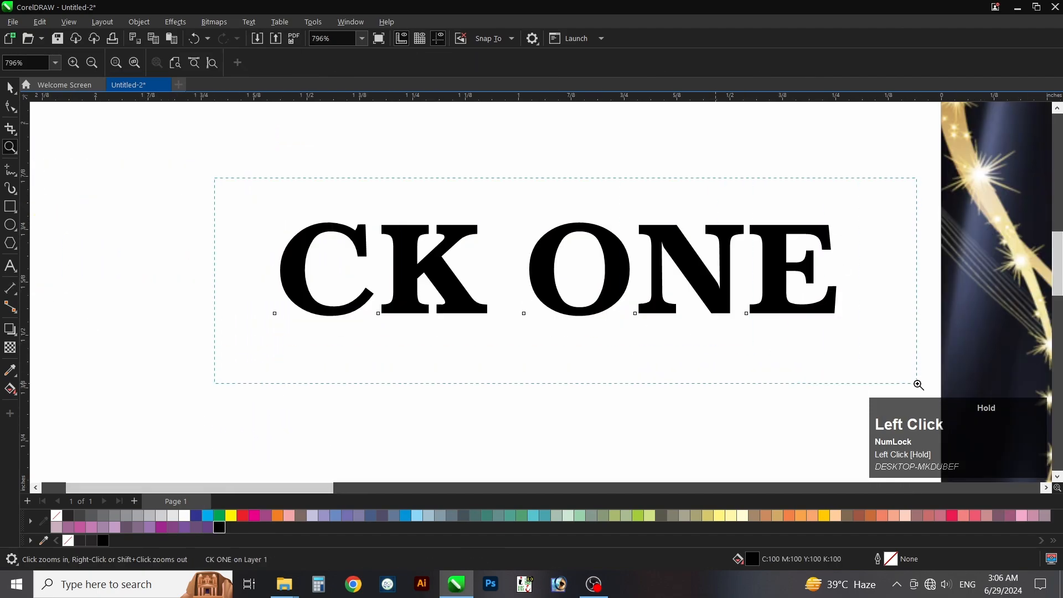
{"action": "left_click_drag", "start_coordinate": [918, 384], "coordinate": [918, 384]}
{"action": "key", "text": "space"}
Apply a linear fountain fill across the CK ONE text from the C to the E, with golden yellow as the end colour
{"action": "left_click", "coordinate": [16, 394]}
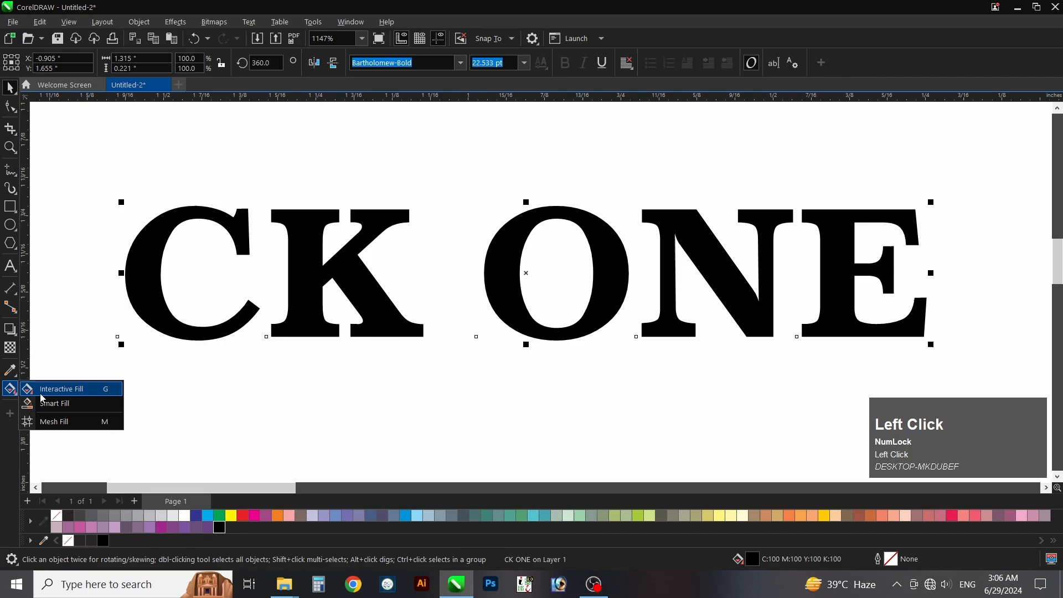
{"action": "left_click", "coordinate": [72, 389]}
{"action": "left_click_drag", "start_coordinate": [134, 303], "coordinate": [926, 279]}
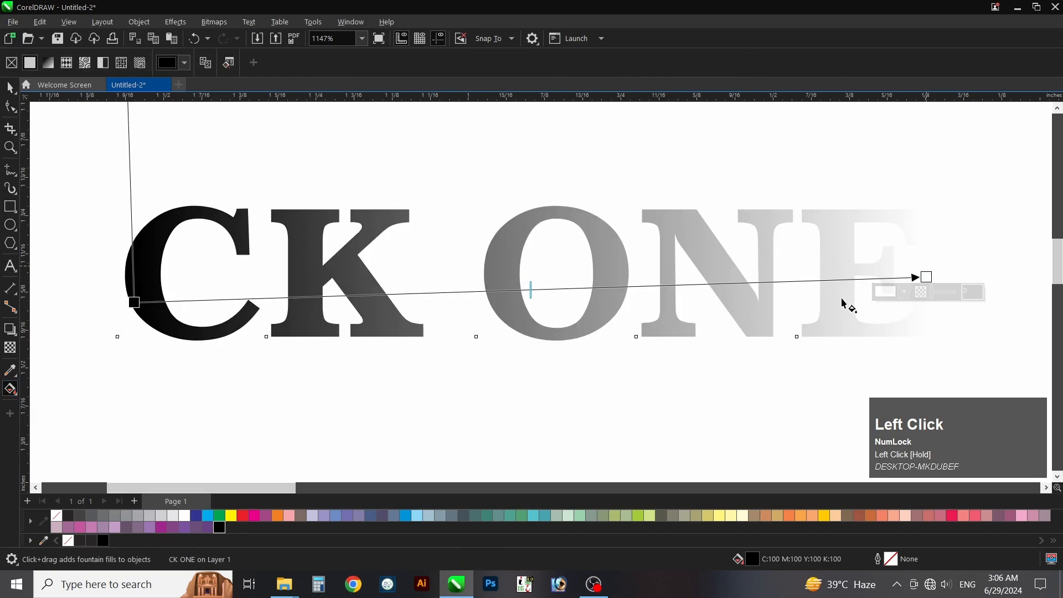
{"action": "left_click", "coordinate": [824, 517]}
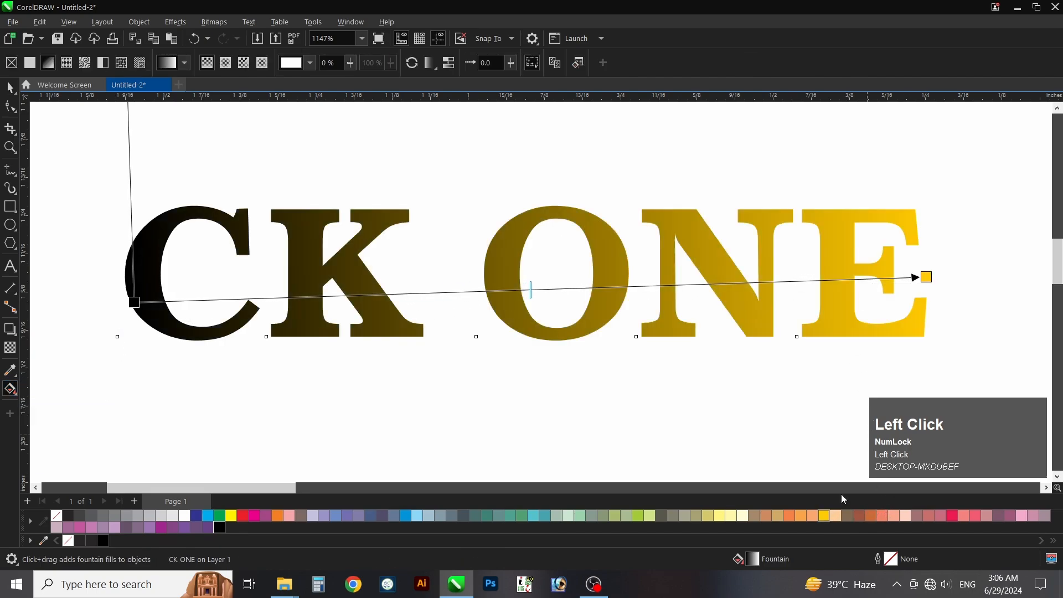
Add a gradient node at 81% on the CK ONE text and colour it bright yellow
{"action": "left_click", "coordinate": [781, 284]}
{"action": "left_click", "coordinate": [768, 286]}
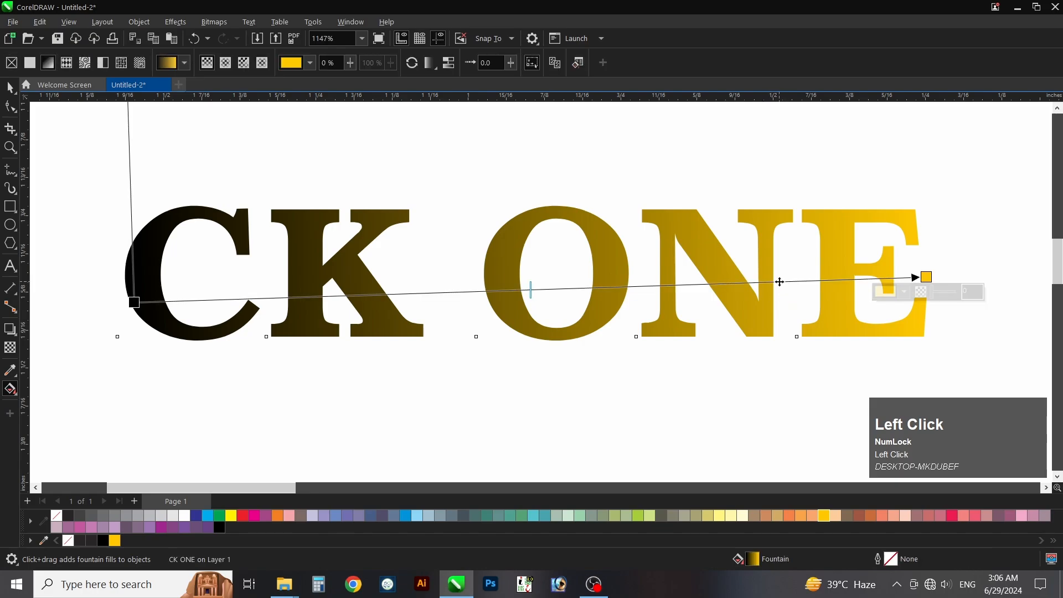
{"action": "double_click", "coordinate": [777, 282]}
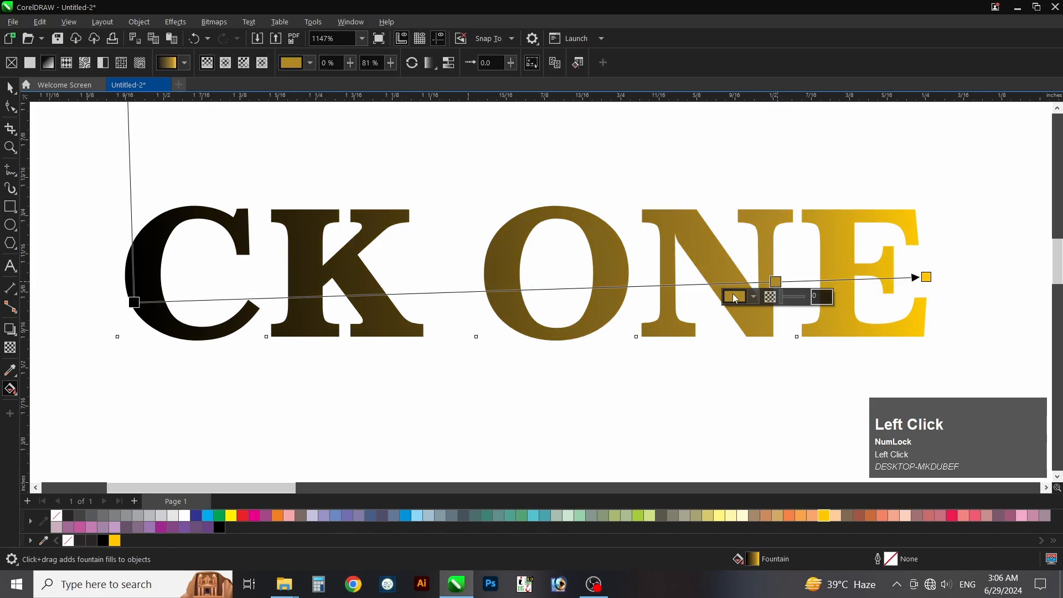
{"action": "left_click", "coordinate": [230, 516]}
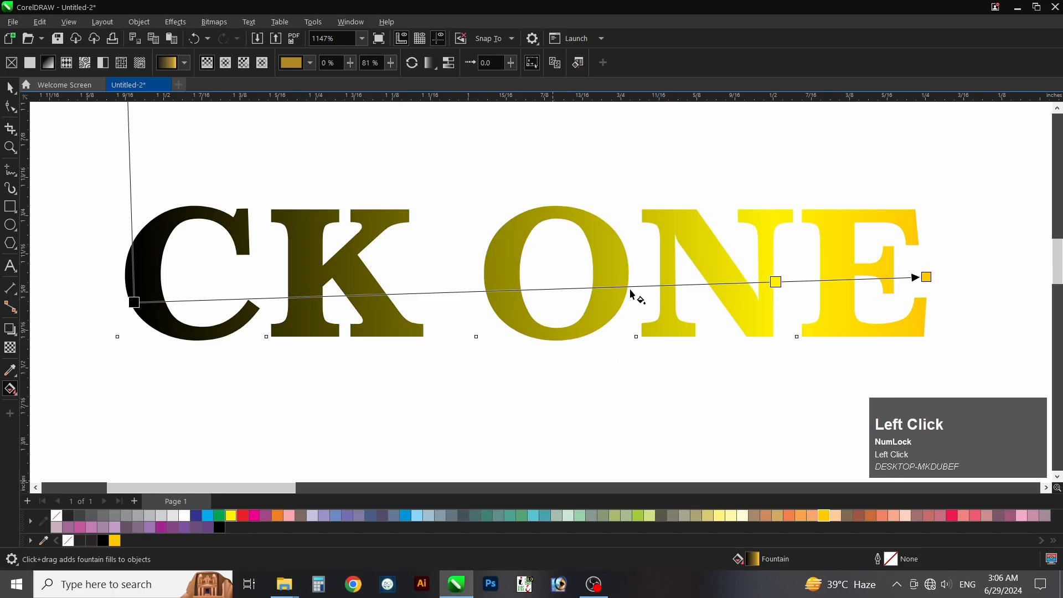
Add a gradient node at 50% over the letter O and colour it pale yellow
{"action": "double_click", "coordinate": [529, 290]}
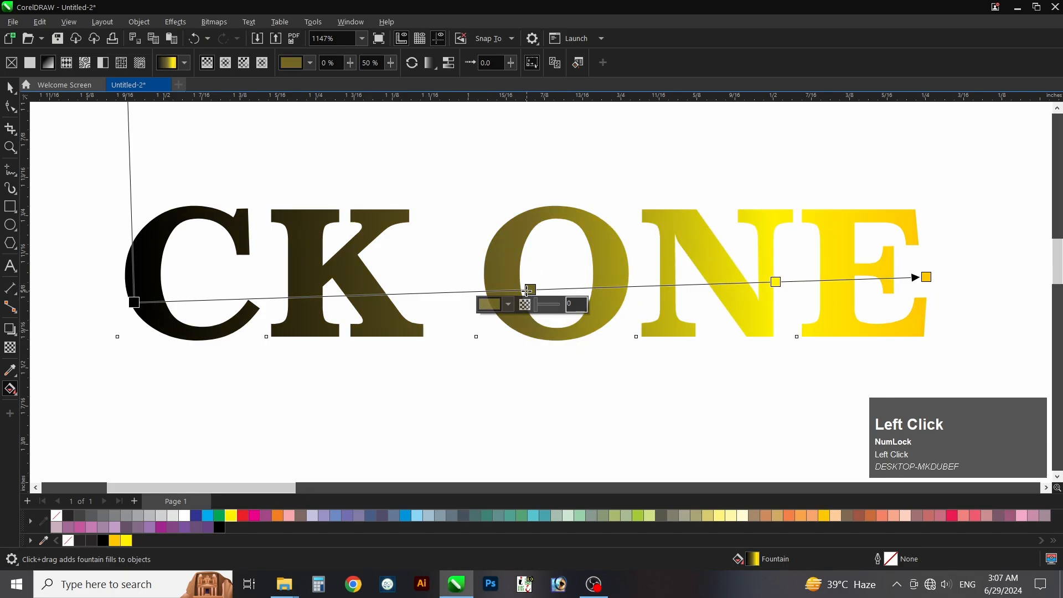
{"action": "left_click", "coordinate": [508, 303]}
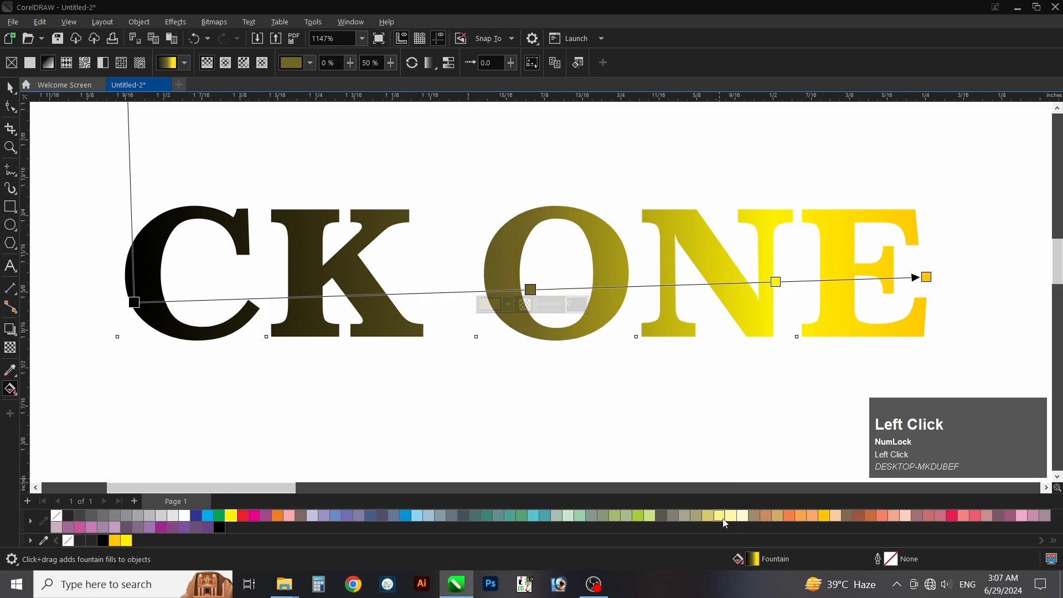
{"action": "left_click", "coordinate": [719, 516]}
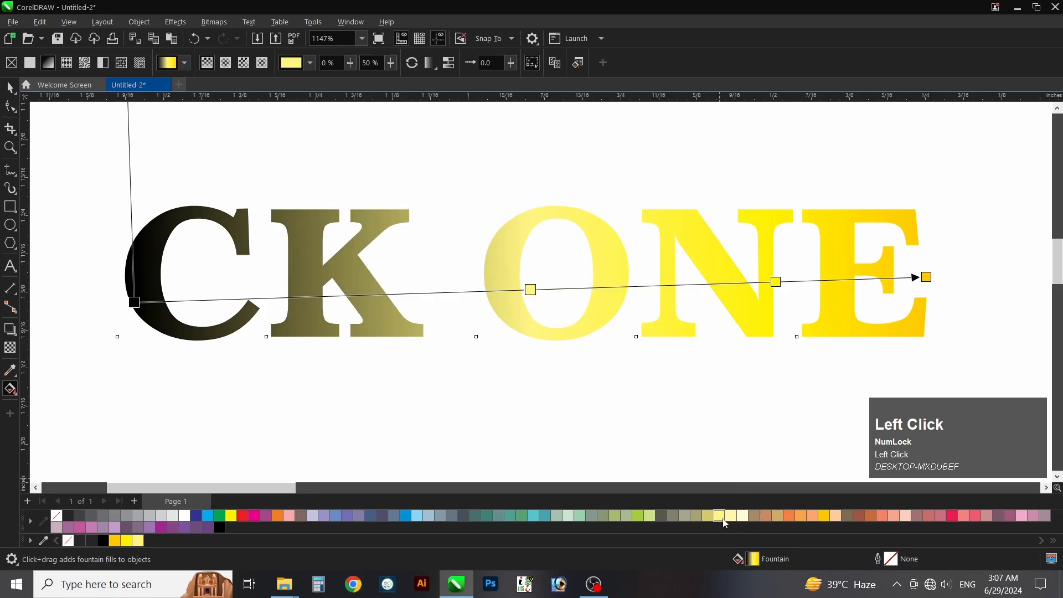
Add a bright yellow gradient node at 33% over the letter K and set the gradient's start colour to golden yellow
{"action": "left_click", "coordinate": [390, 298]}
{"action": "left_click", "coordinate": [376, 300]}
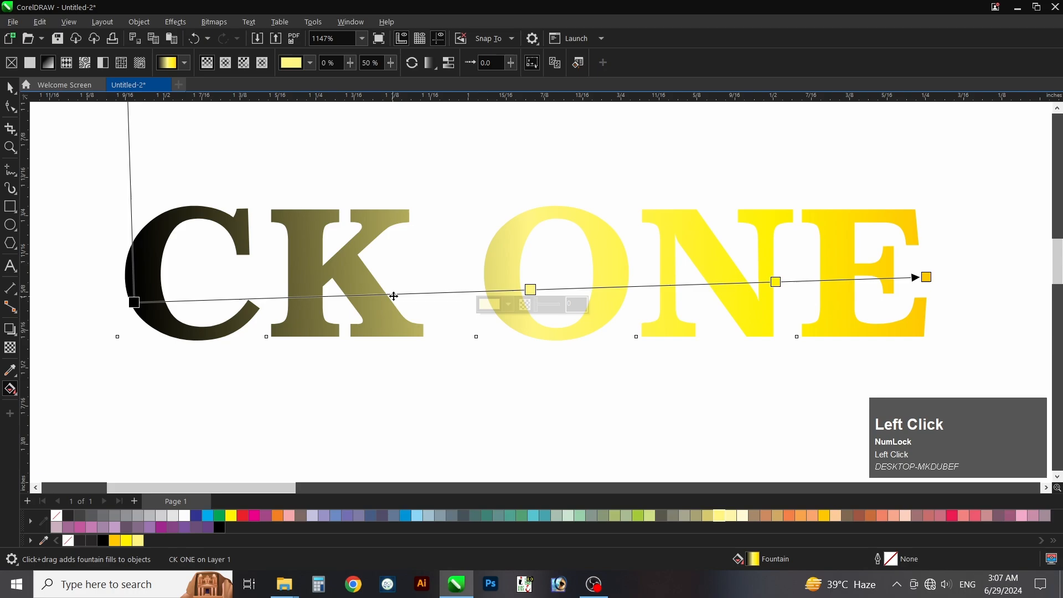
{"action": "double_click", "coordinate": [393, 295]}
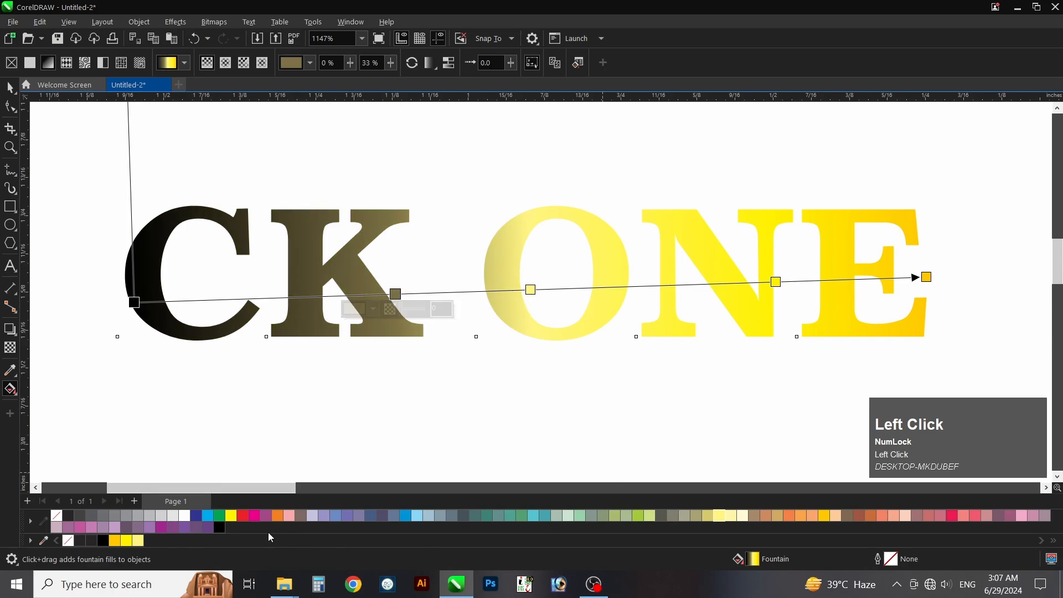
{"action": "left_click_drag", "start_coordinate": [250, 389], "coordinate": [395, 294]}
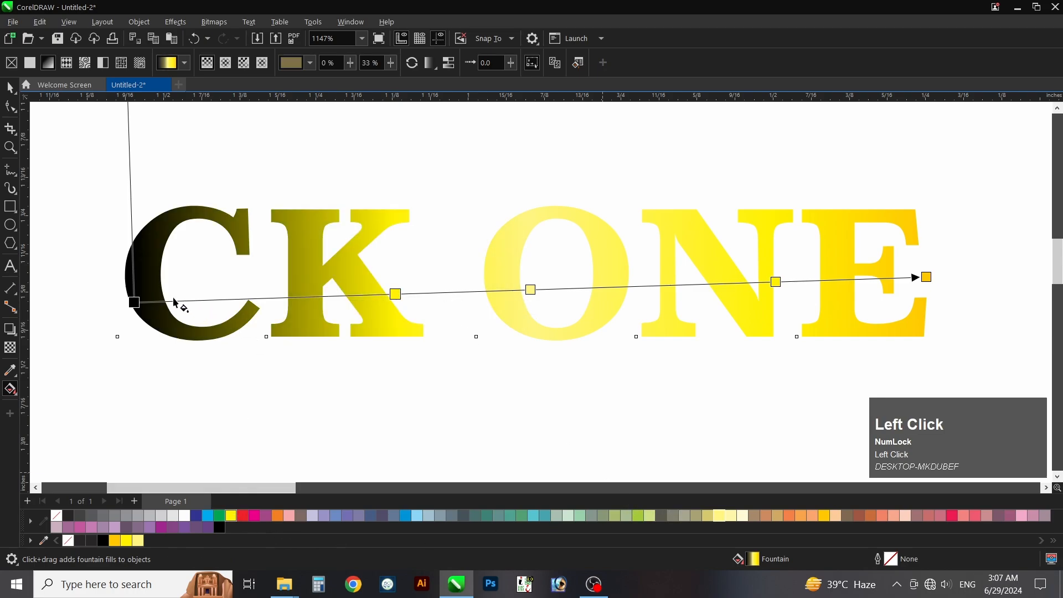
{"action": "left_click", "coordinate": [133, 302]}
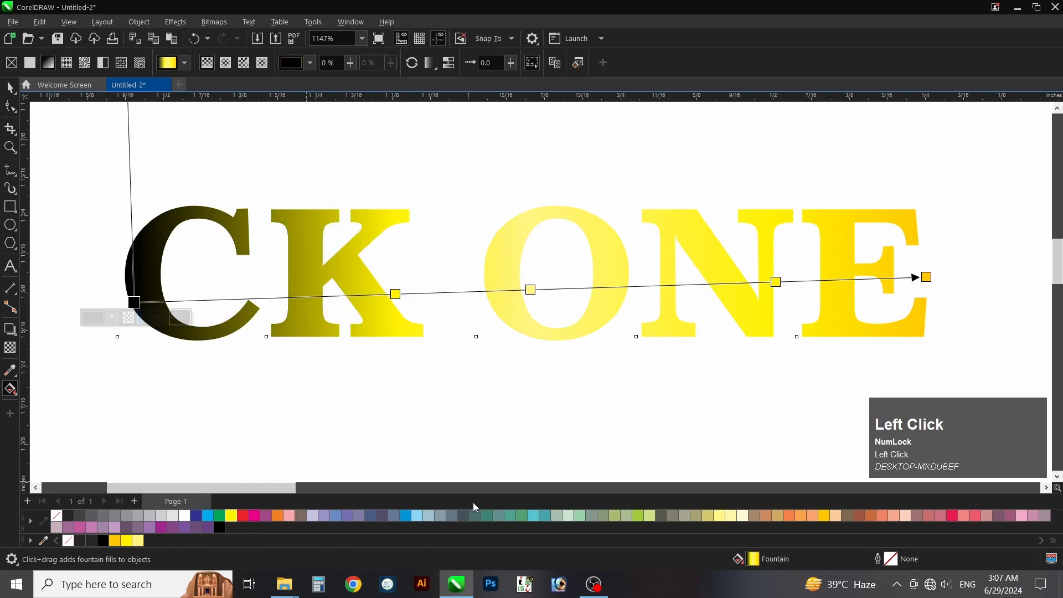
{"action": "left_click", "coordinate": [824, 515]}
{"action": "left_click", "coordinate": [442, 418]}
Move the gradient-filled CK ONE text onto the banner's dark fabric area between the gold ribbon and the small bottle
{"action": "key", "text": "F4"}
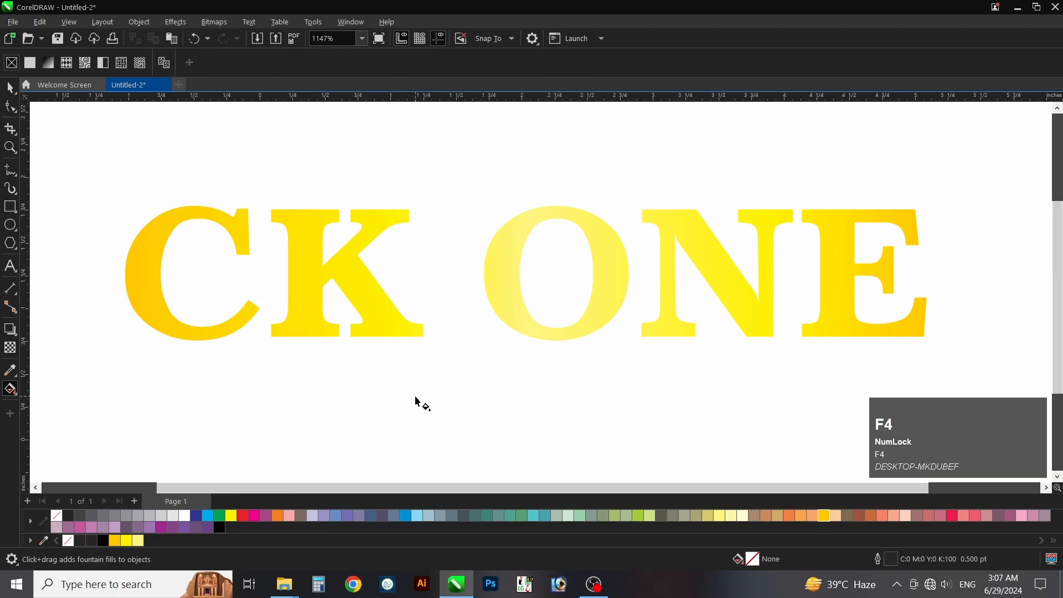
{"action": "key", "text": "space"}
{"action": "left_click", "coordinate": [191, 221]}
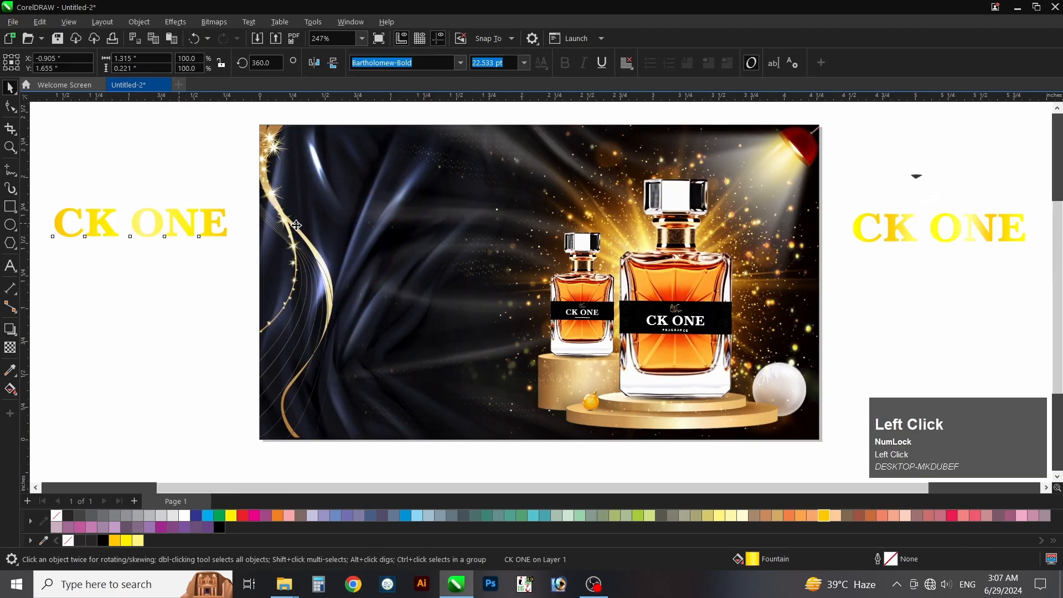
{"action": "left_click_drag", "start_coordinate": [296, 225], "coordinate": [446, 227]}
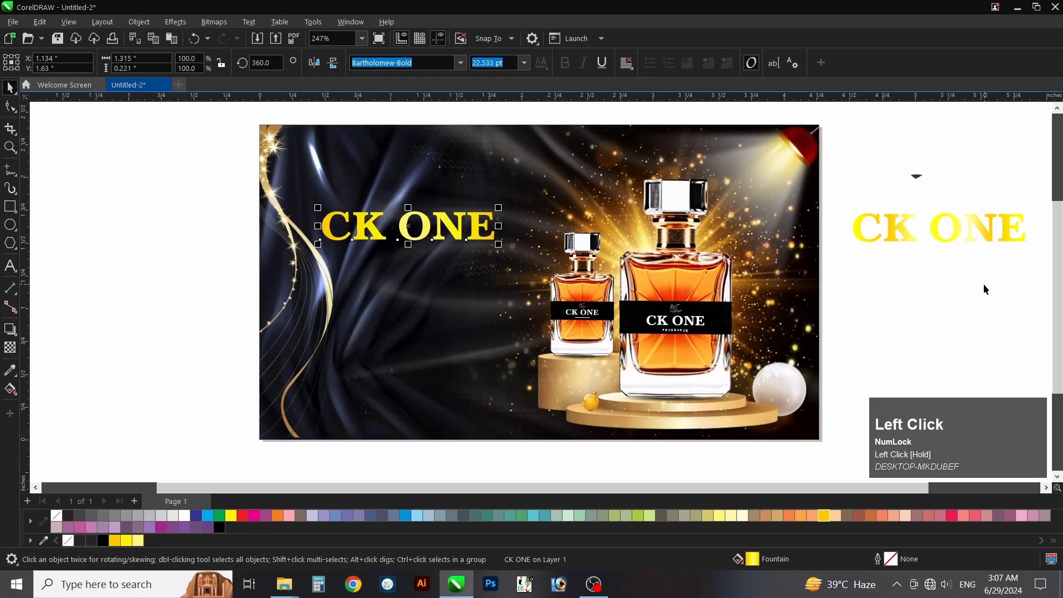
Replace the lone CK ONE title on the dark fabric with the full crowned logo, title, FRAGRANCE and scent-list set, and group it
{"action": "key", "text": "Delete"}
{"action": "left_click_drag", "start_coordinate": [1018, 297], "coordinate": [968, 241]}
{"action": "left_click_drag", "start_coordinate": [692, 221], "coordinate": [419, 227]}
{"action": "key", "text": "ctrl+g"}
{"action": "key", "text": "F4"}
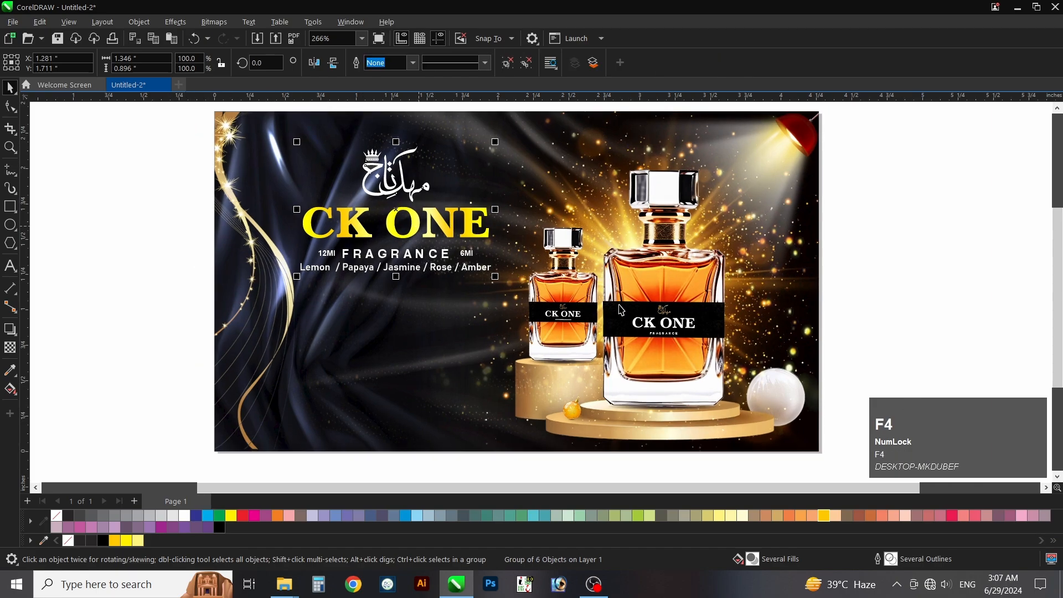
Shift the grouped logo and text block slightly toward the gold ribbon, keeping its height on the banner
{"action": "left_click", "coordinate": [958, 276]}
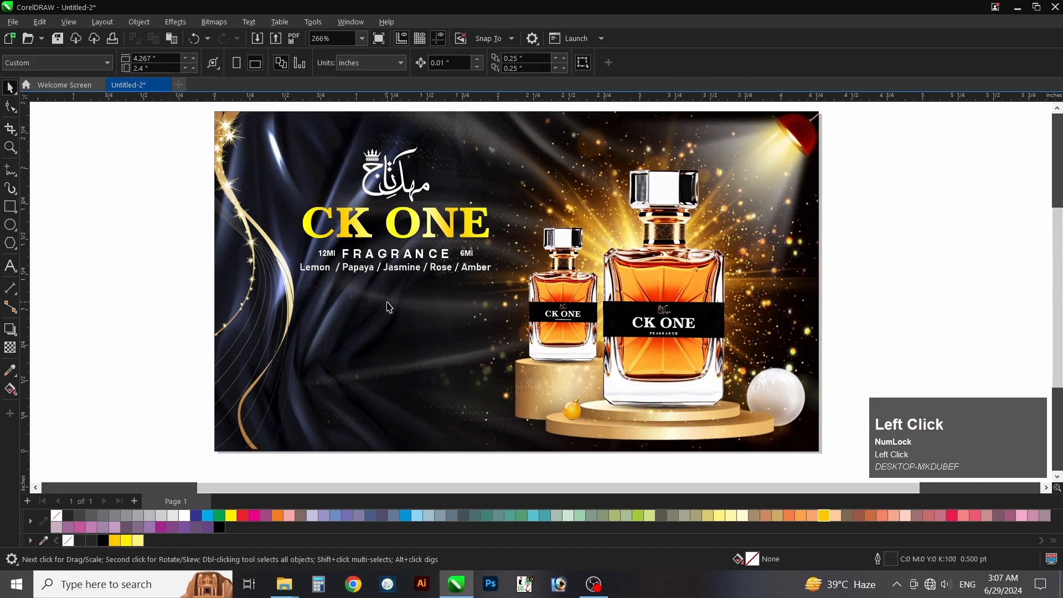
{"action": "left_click", "coordinate": [440, 228]}
{"action": "left_click_drag", "start_coordinate": [440, 228], "coordinate": [439, 232]}
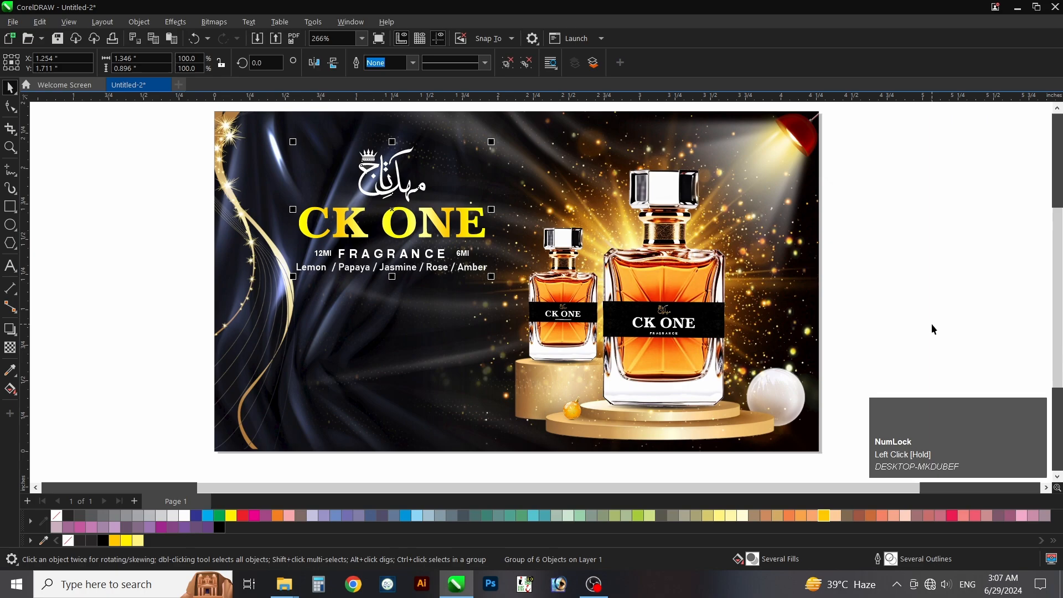
{"action": "left_click", "coordinate": [694, 464]}
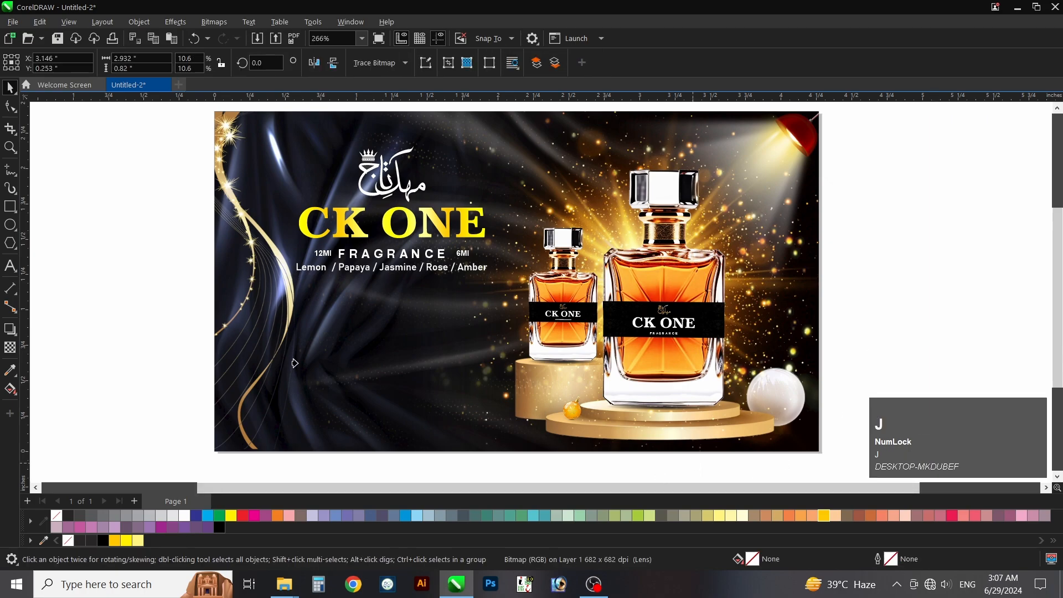
{"action": "left_click", "coordinate": [342, 340]}
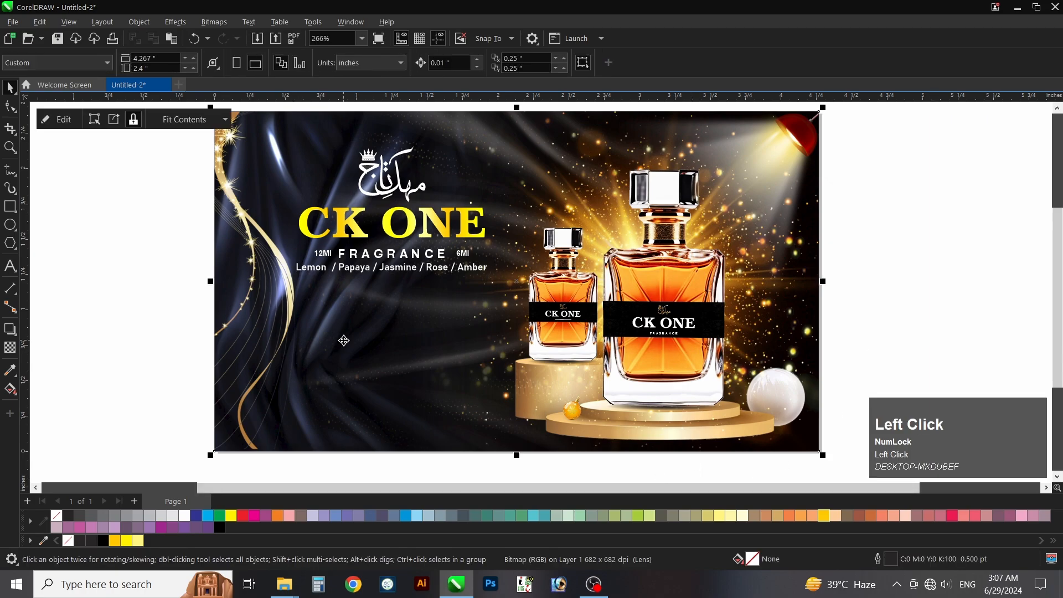
{"action": "left_click", "coordinate": [897, 300]}
{"action": "key", "text": "F4"}
{"action": "left_click", "coordinate": [937, 231]}
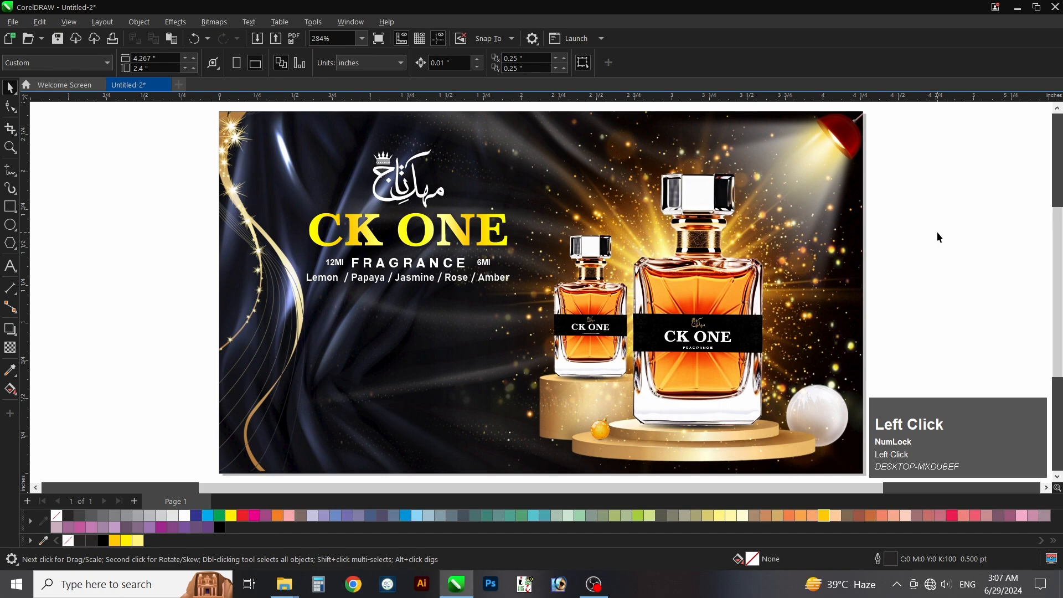